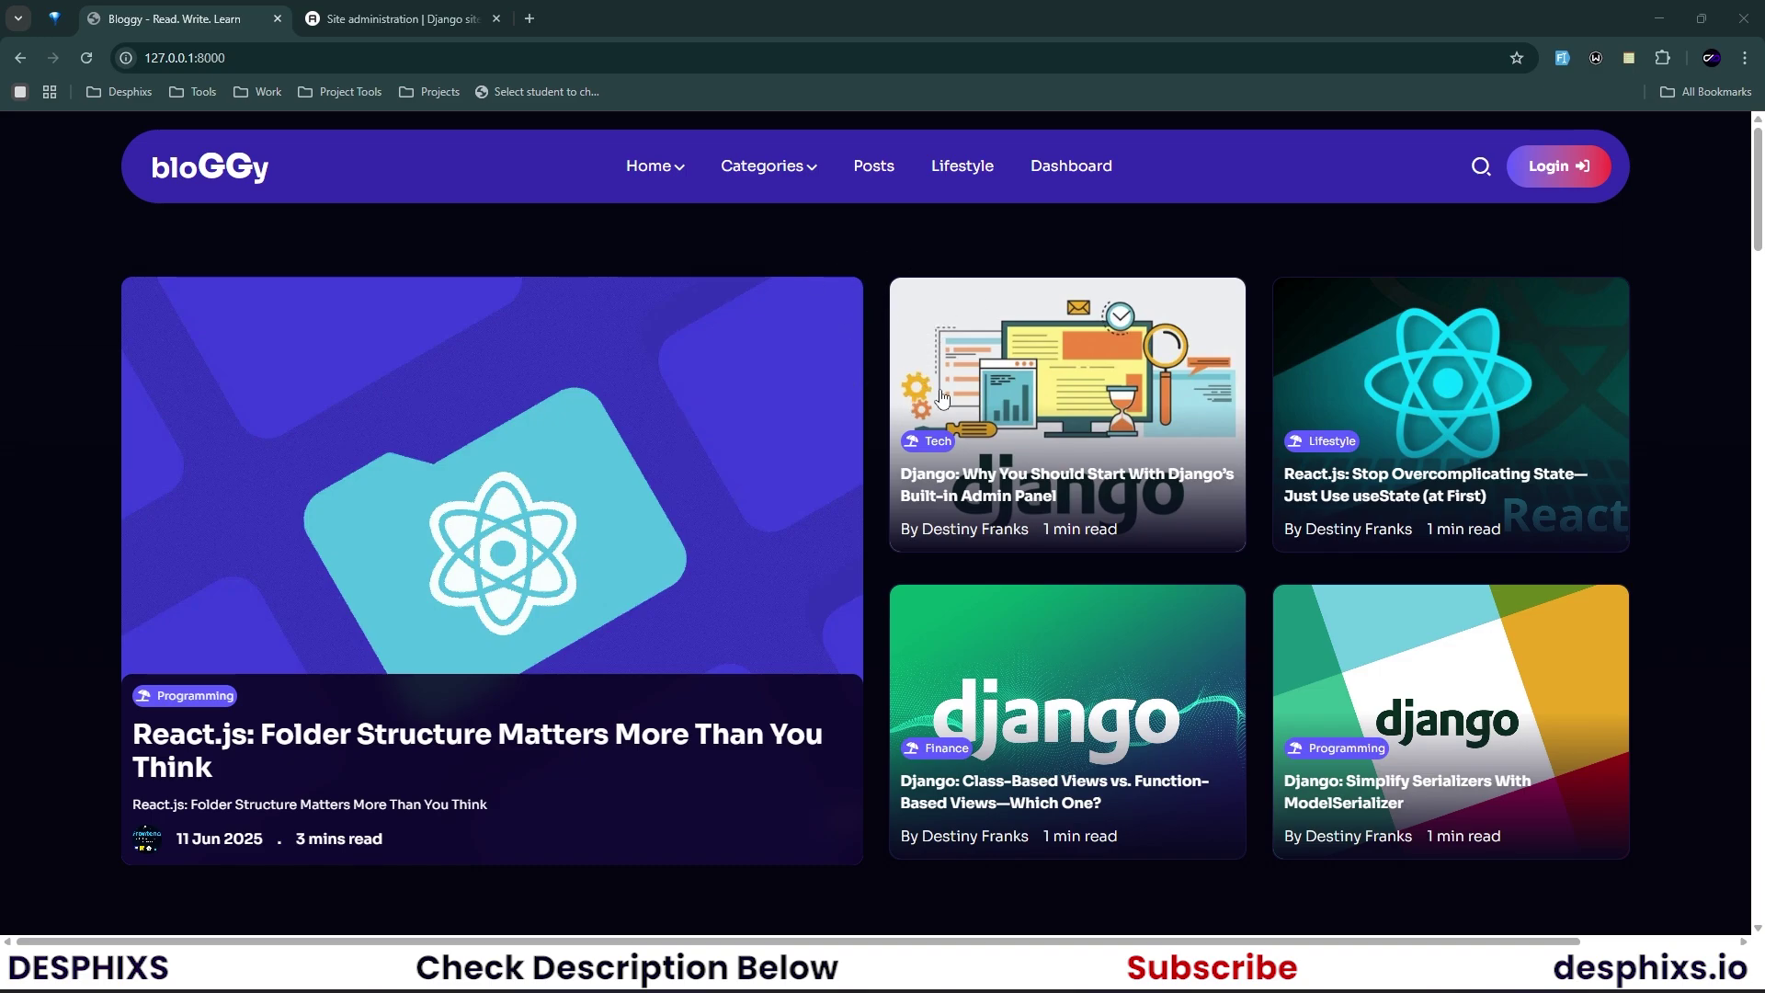
pyautogui.scroll(-6, 961, 406)
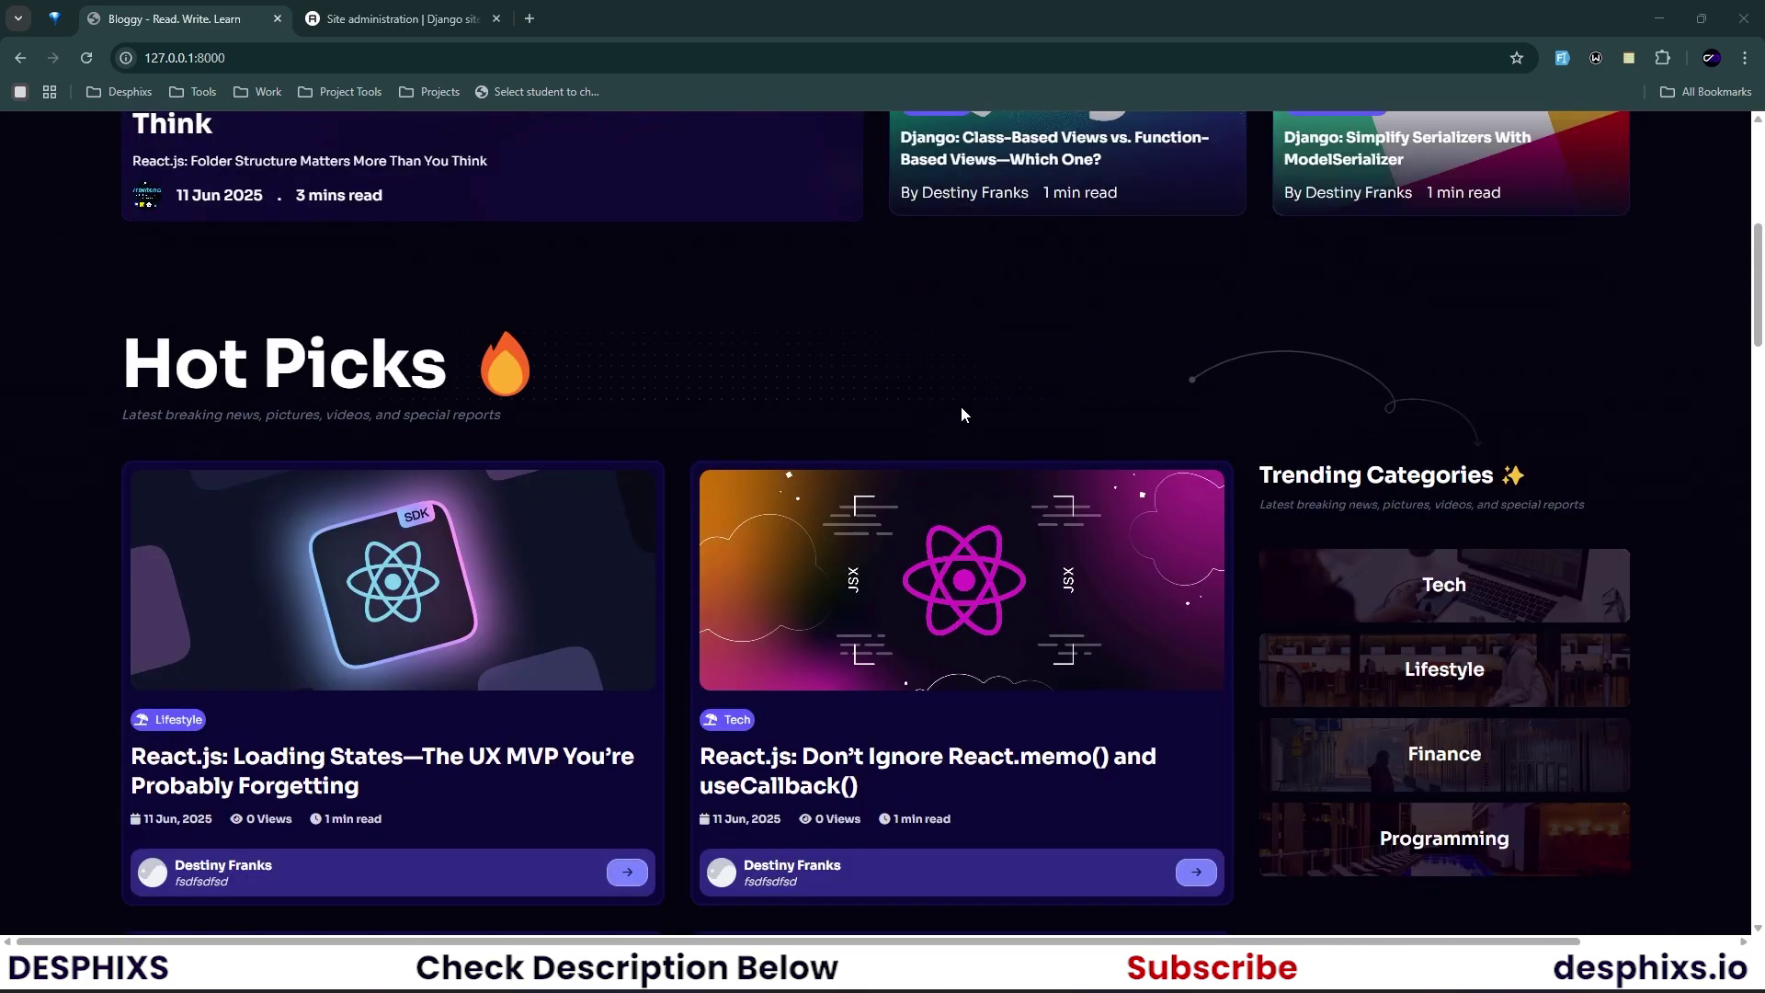
pyautogui.scroll(-4, 961, 410)
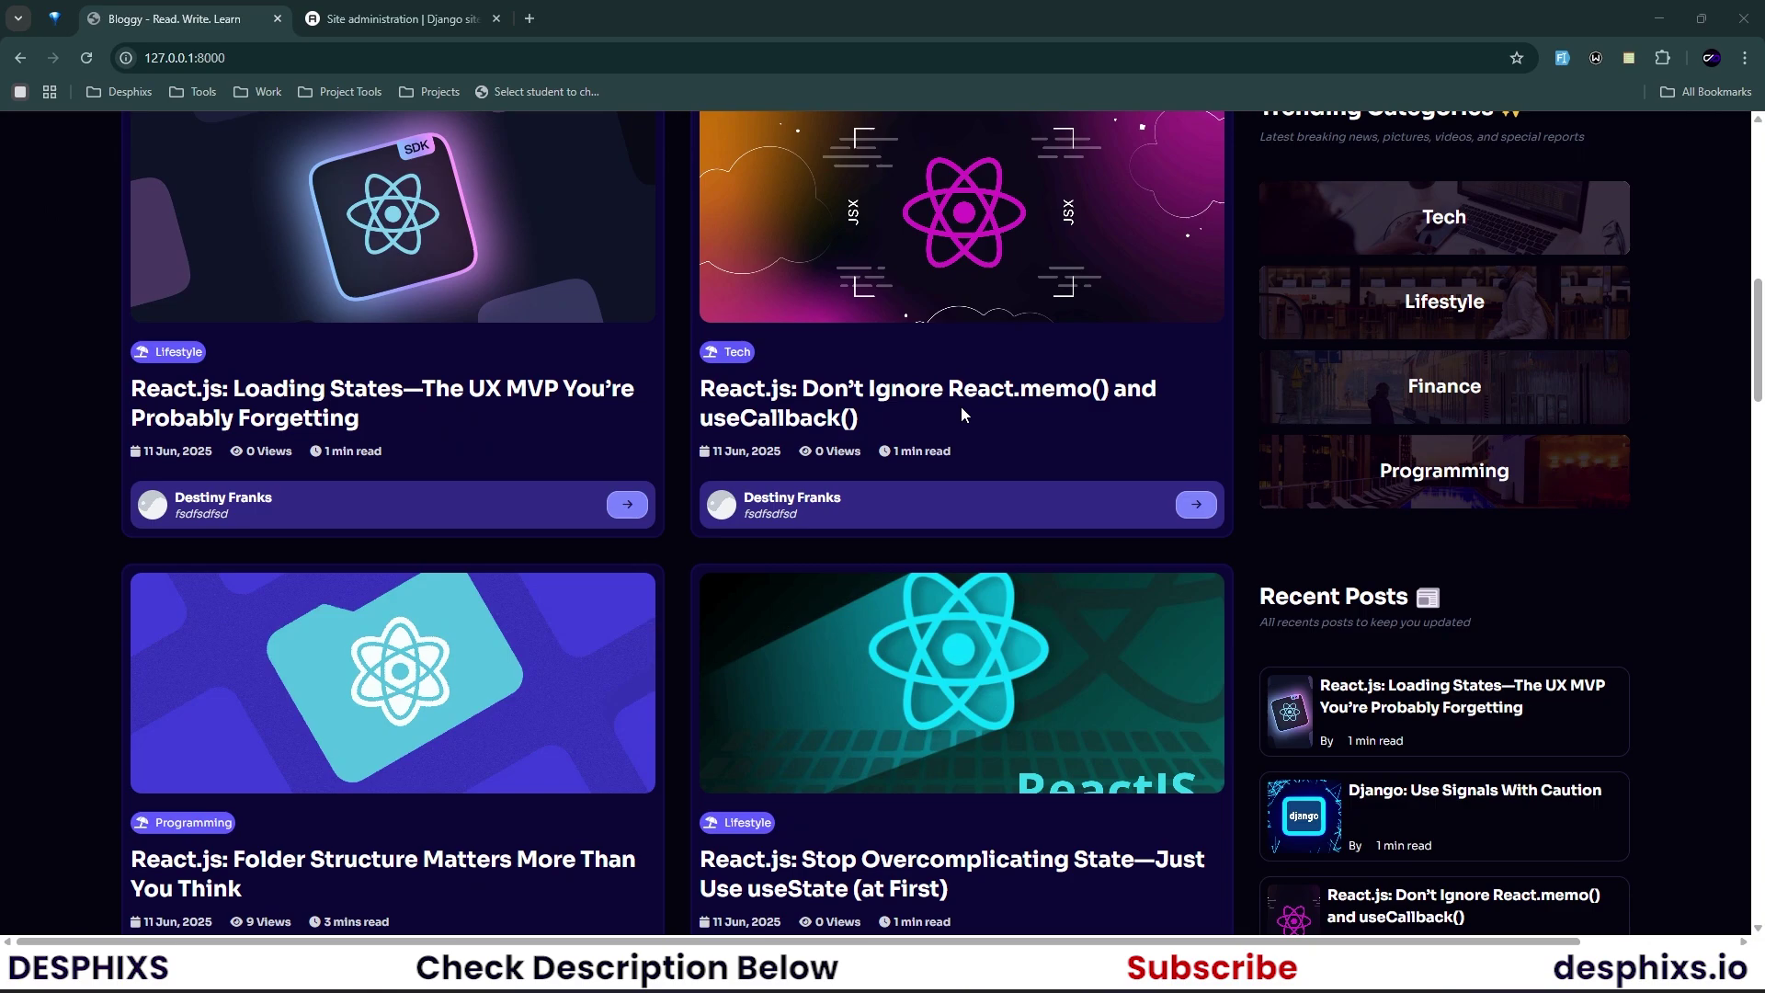
pyautogui.scroll(-5, 958, 404)
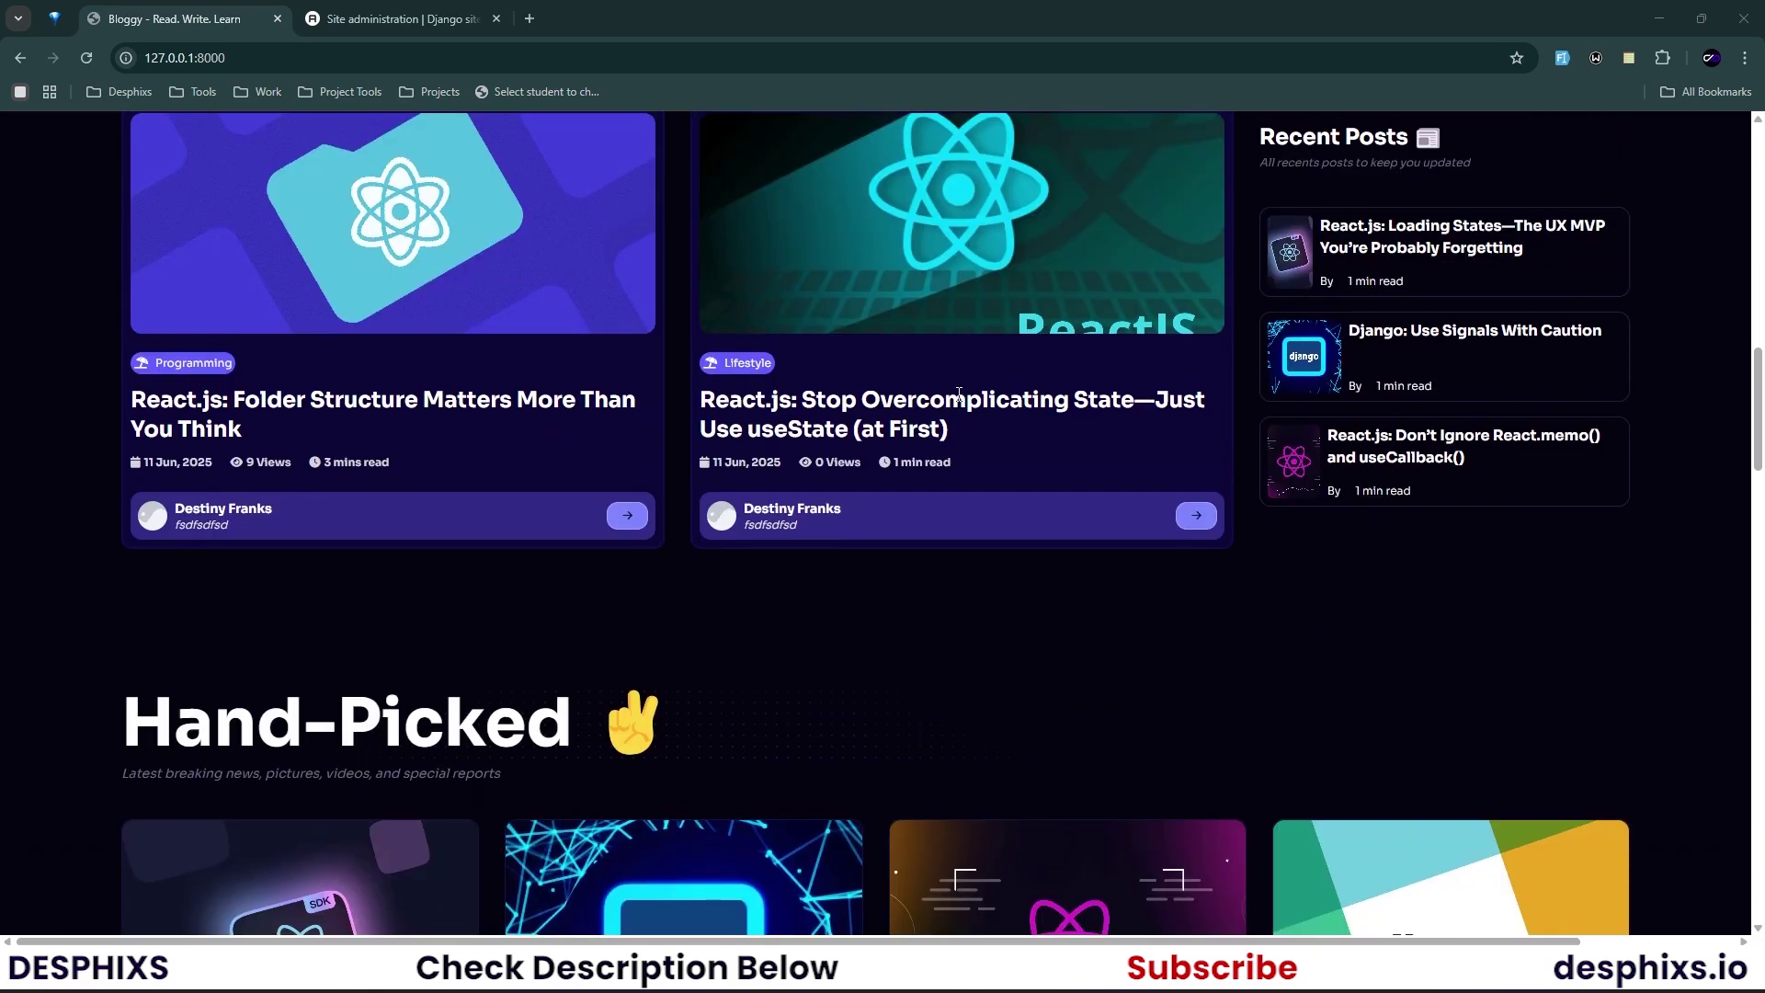
pyautogui.scroll(-14, 959, 396)
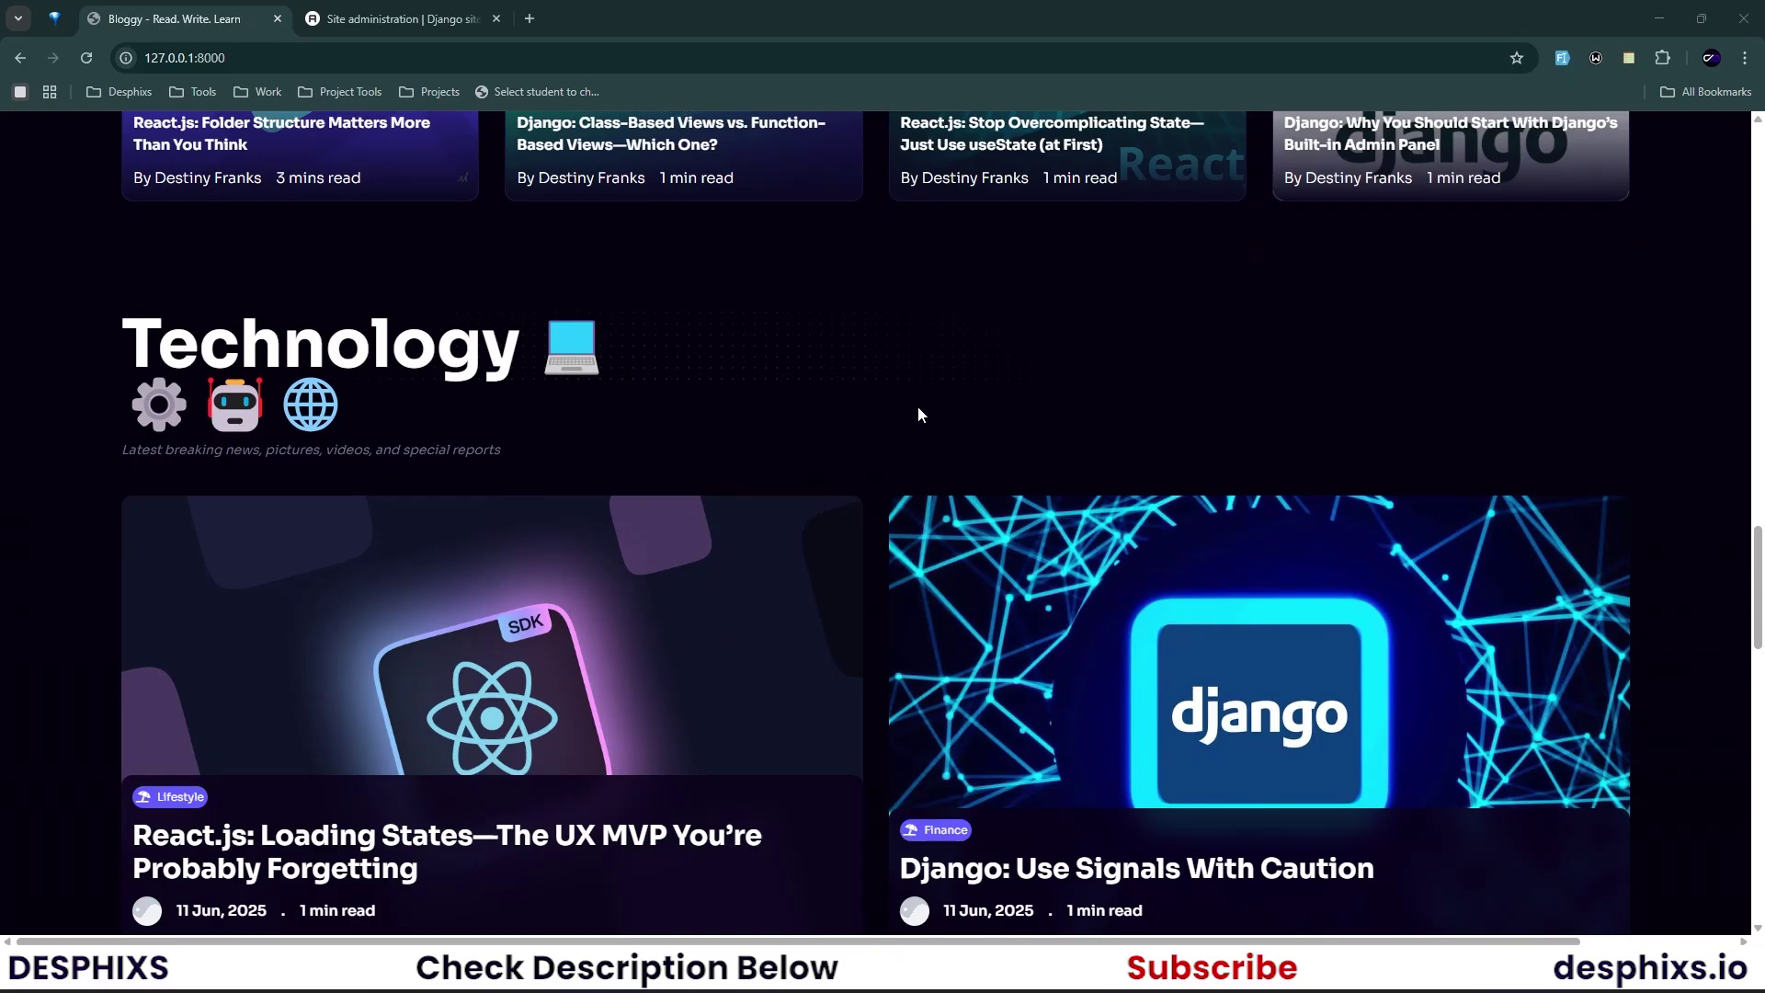
pyautogui.scroll(-5, 917, 413)
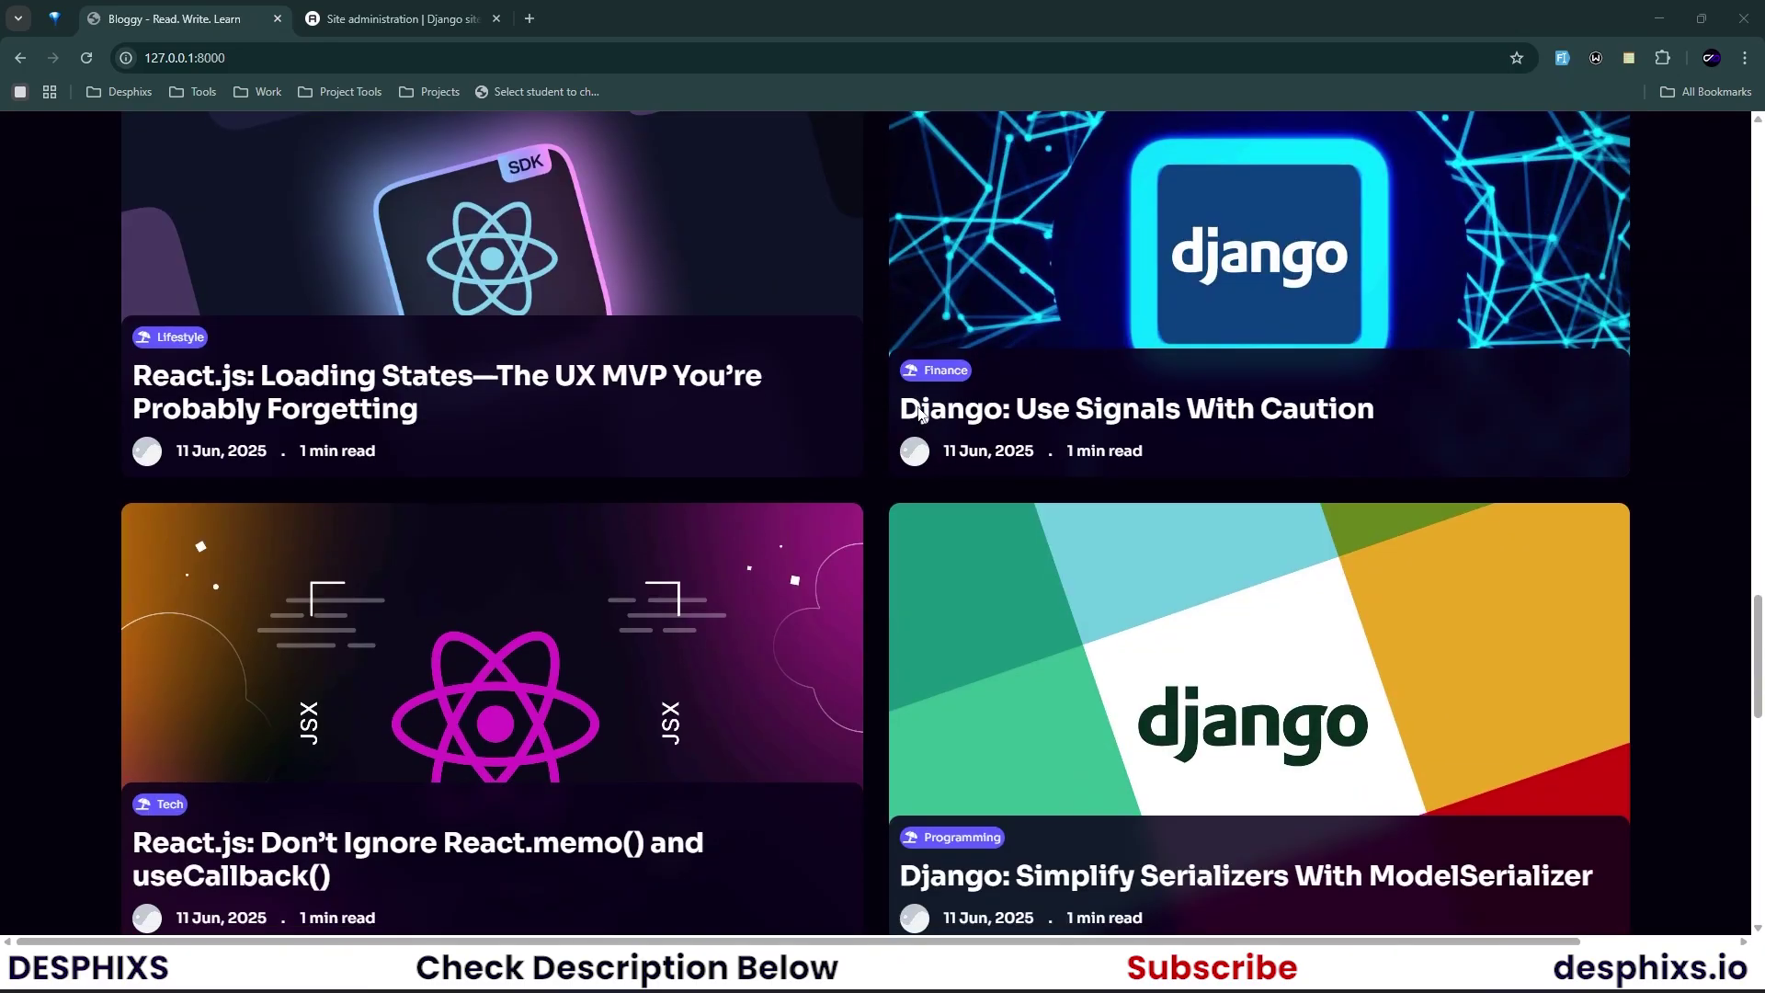
pyautogui.scroll(-8, 919, 411)
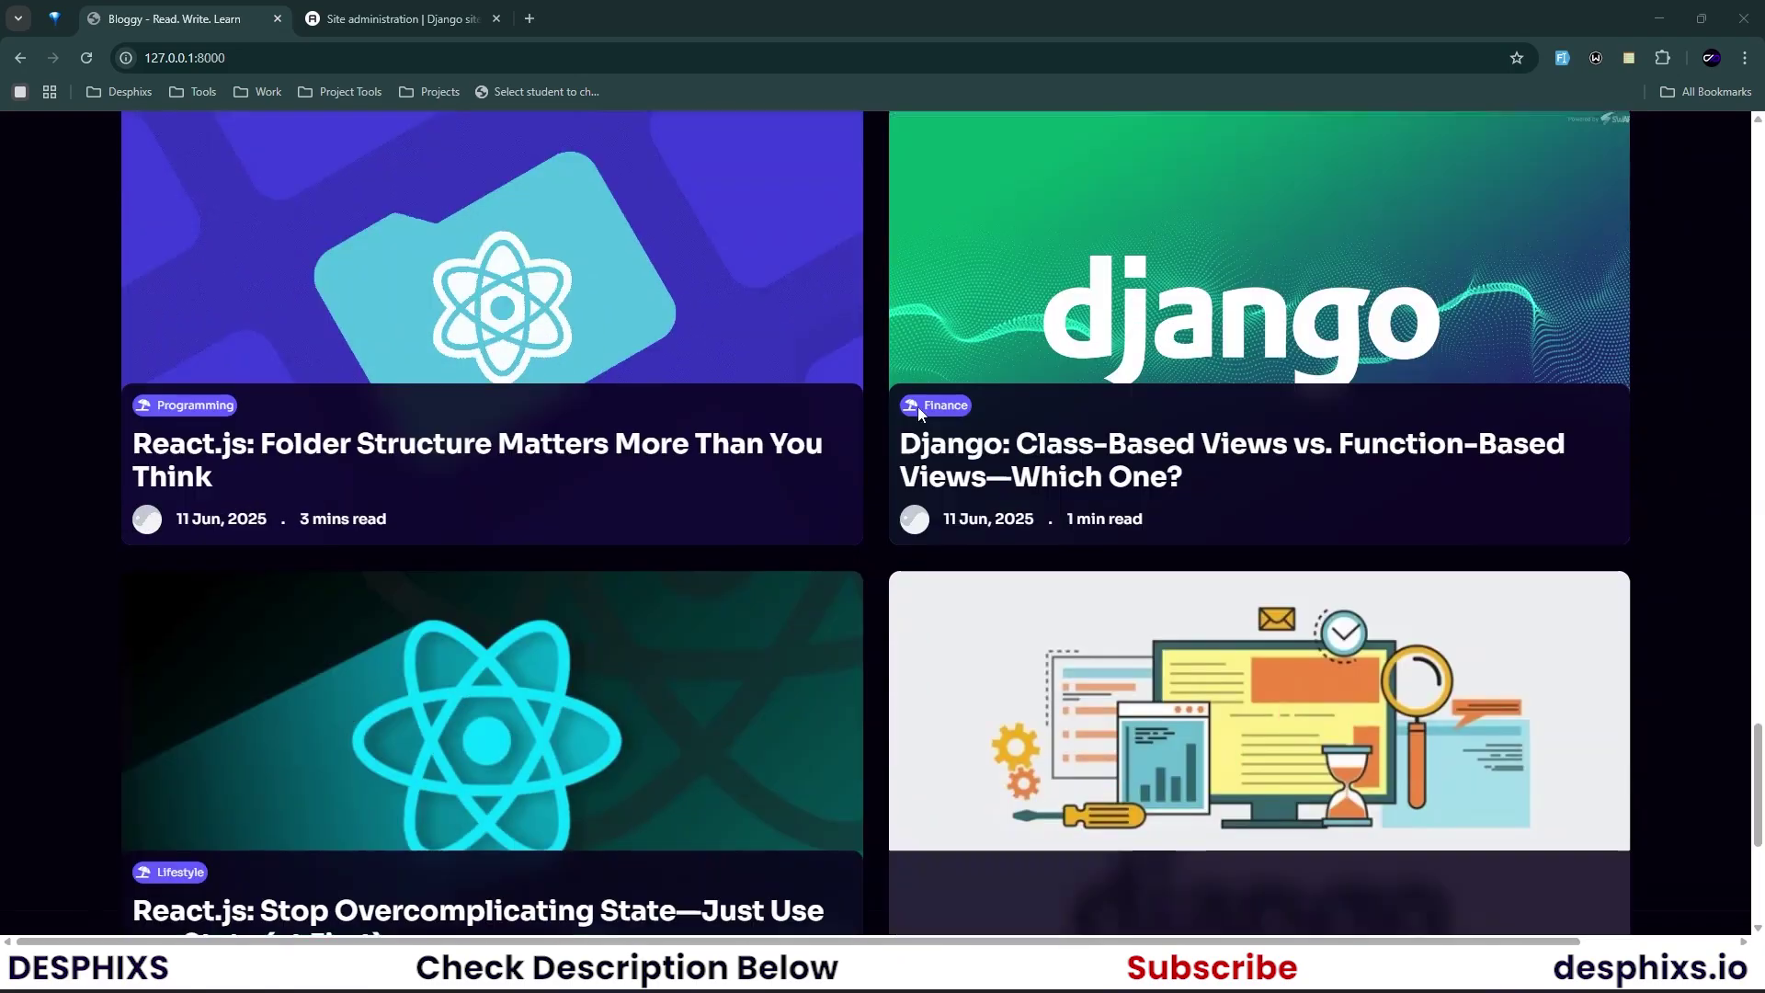
pyautogui.scroll(4, 919, 411)
pyautogui.scroll(20, 919, 411)
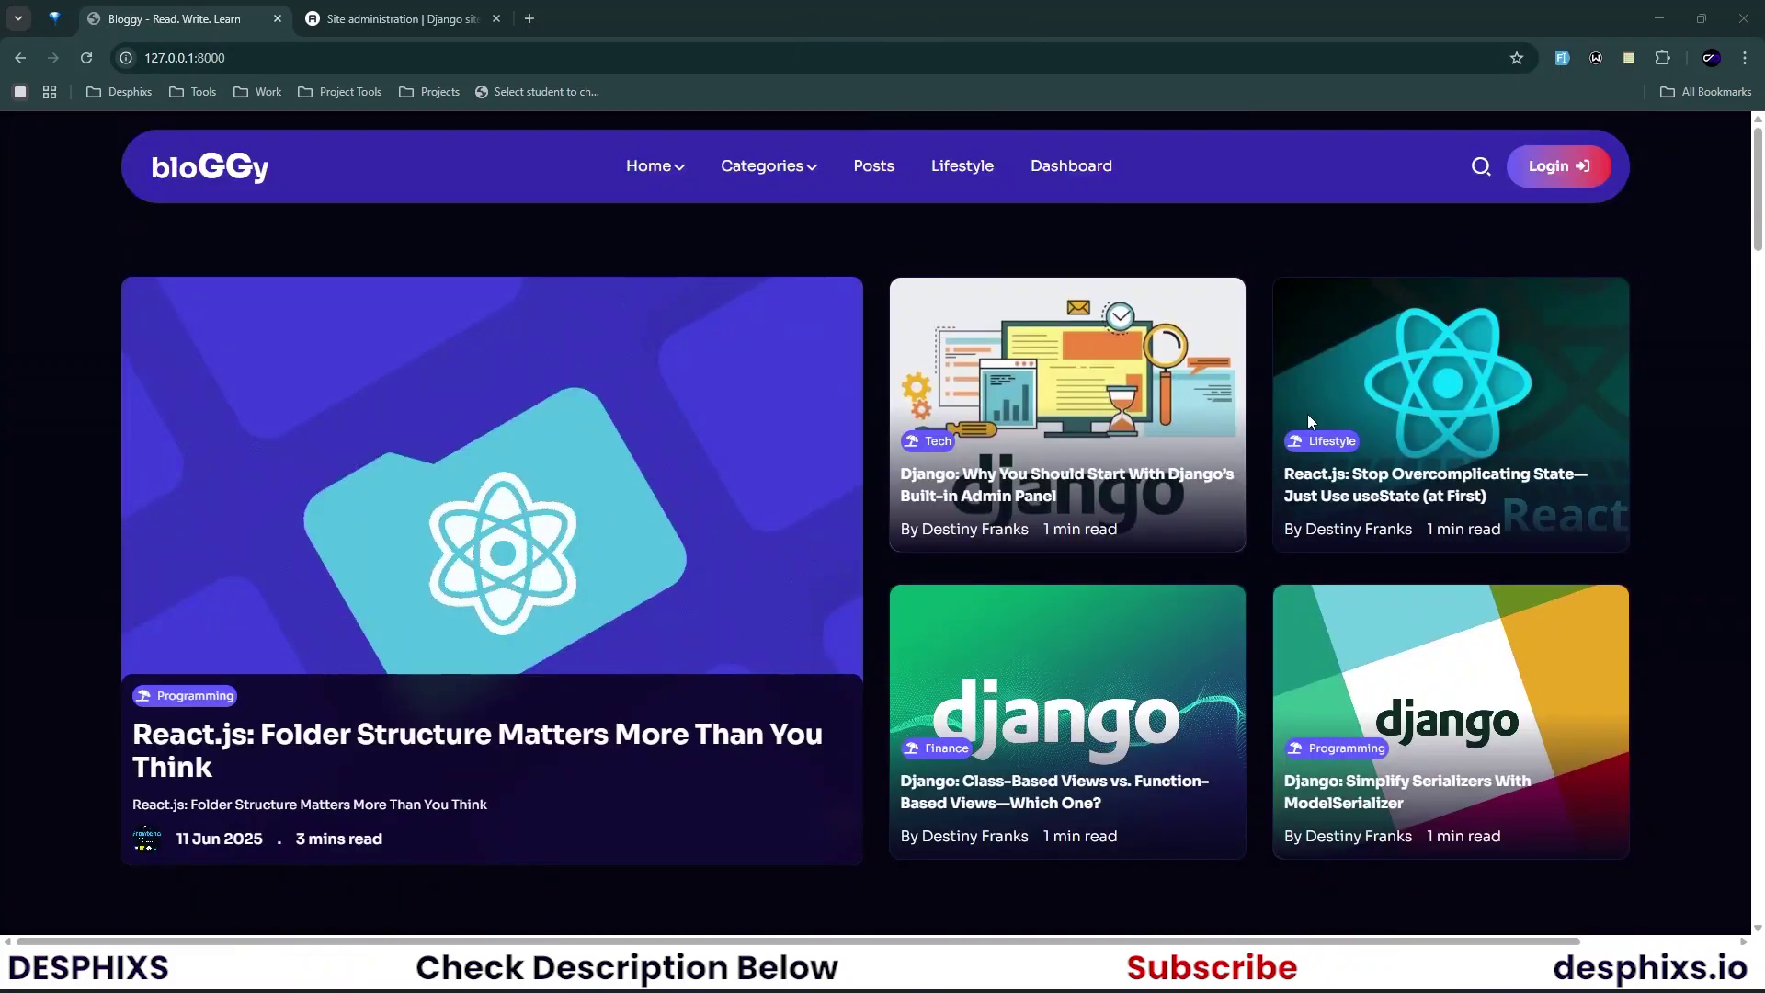
pyautogui.scroll(-8, 917, 332)
pyautogui.scroll(8, 917, 333)
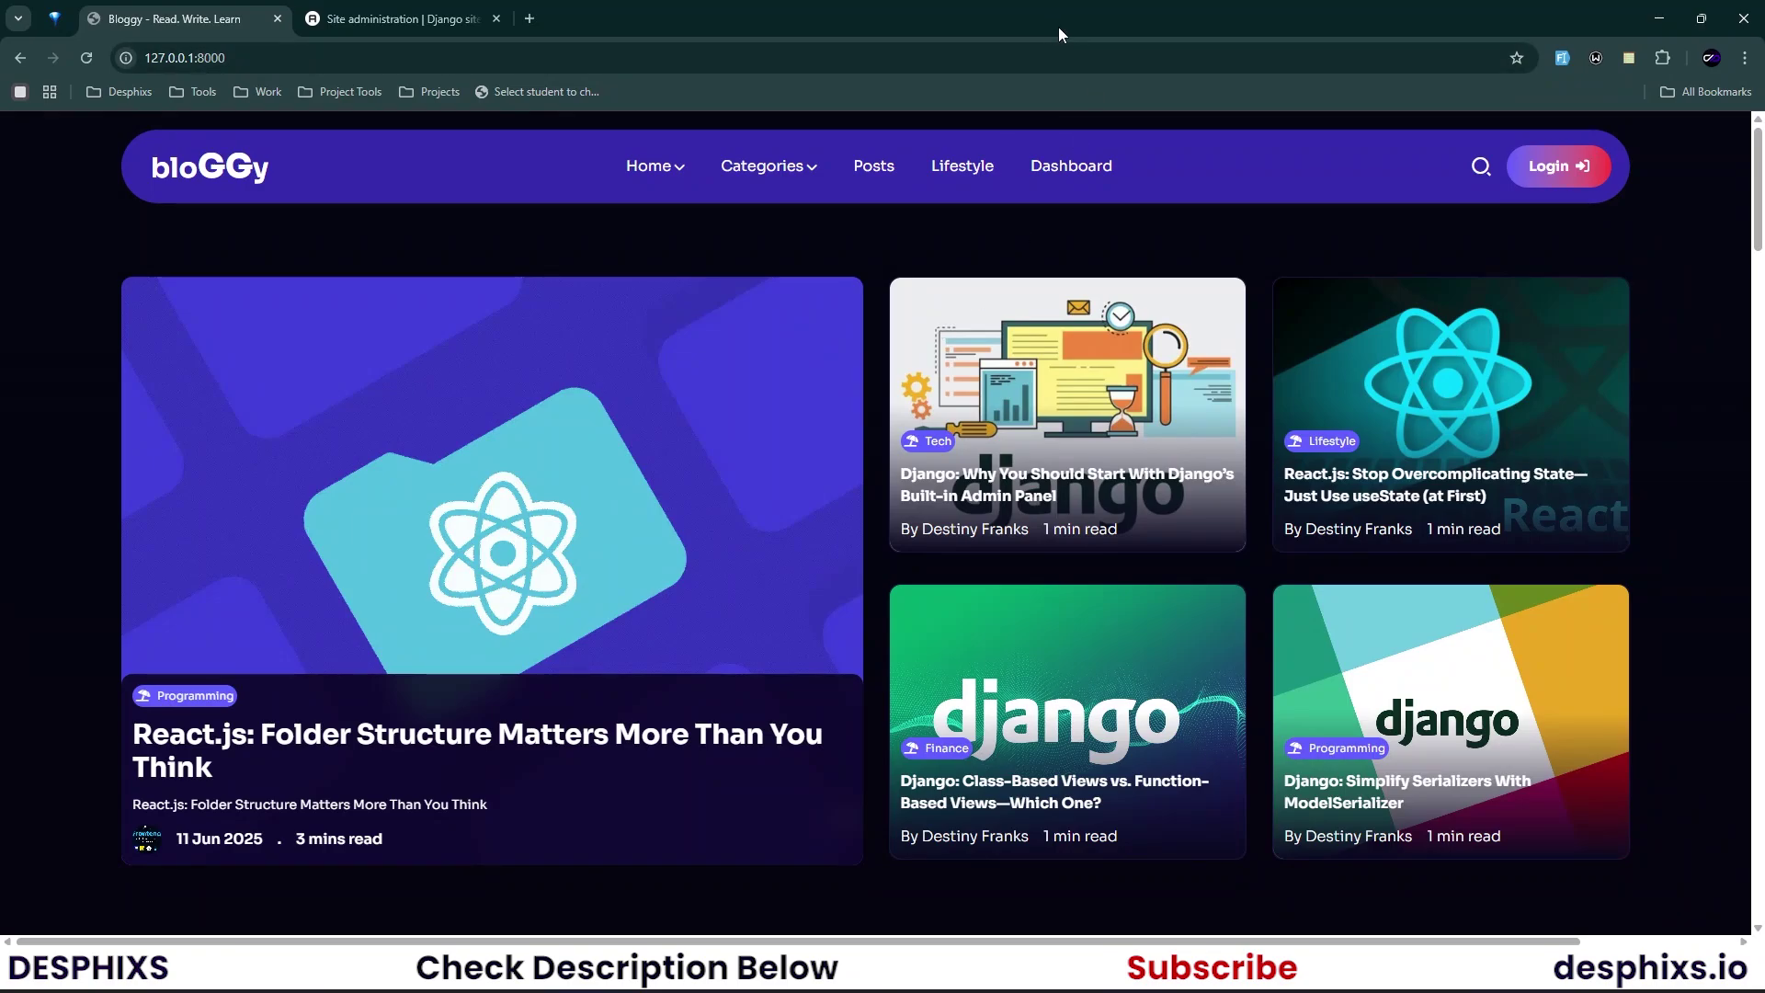
# Preview the home page at narrow mobile width in a stacked column, then re-maximize Chrome.
pyautogui.moveTo(1077, 16); pyautogui.dragTo(893, 33)
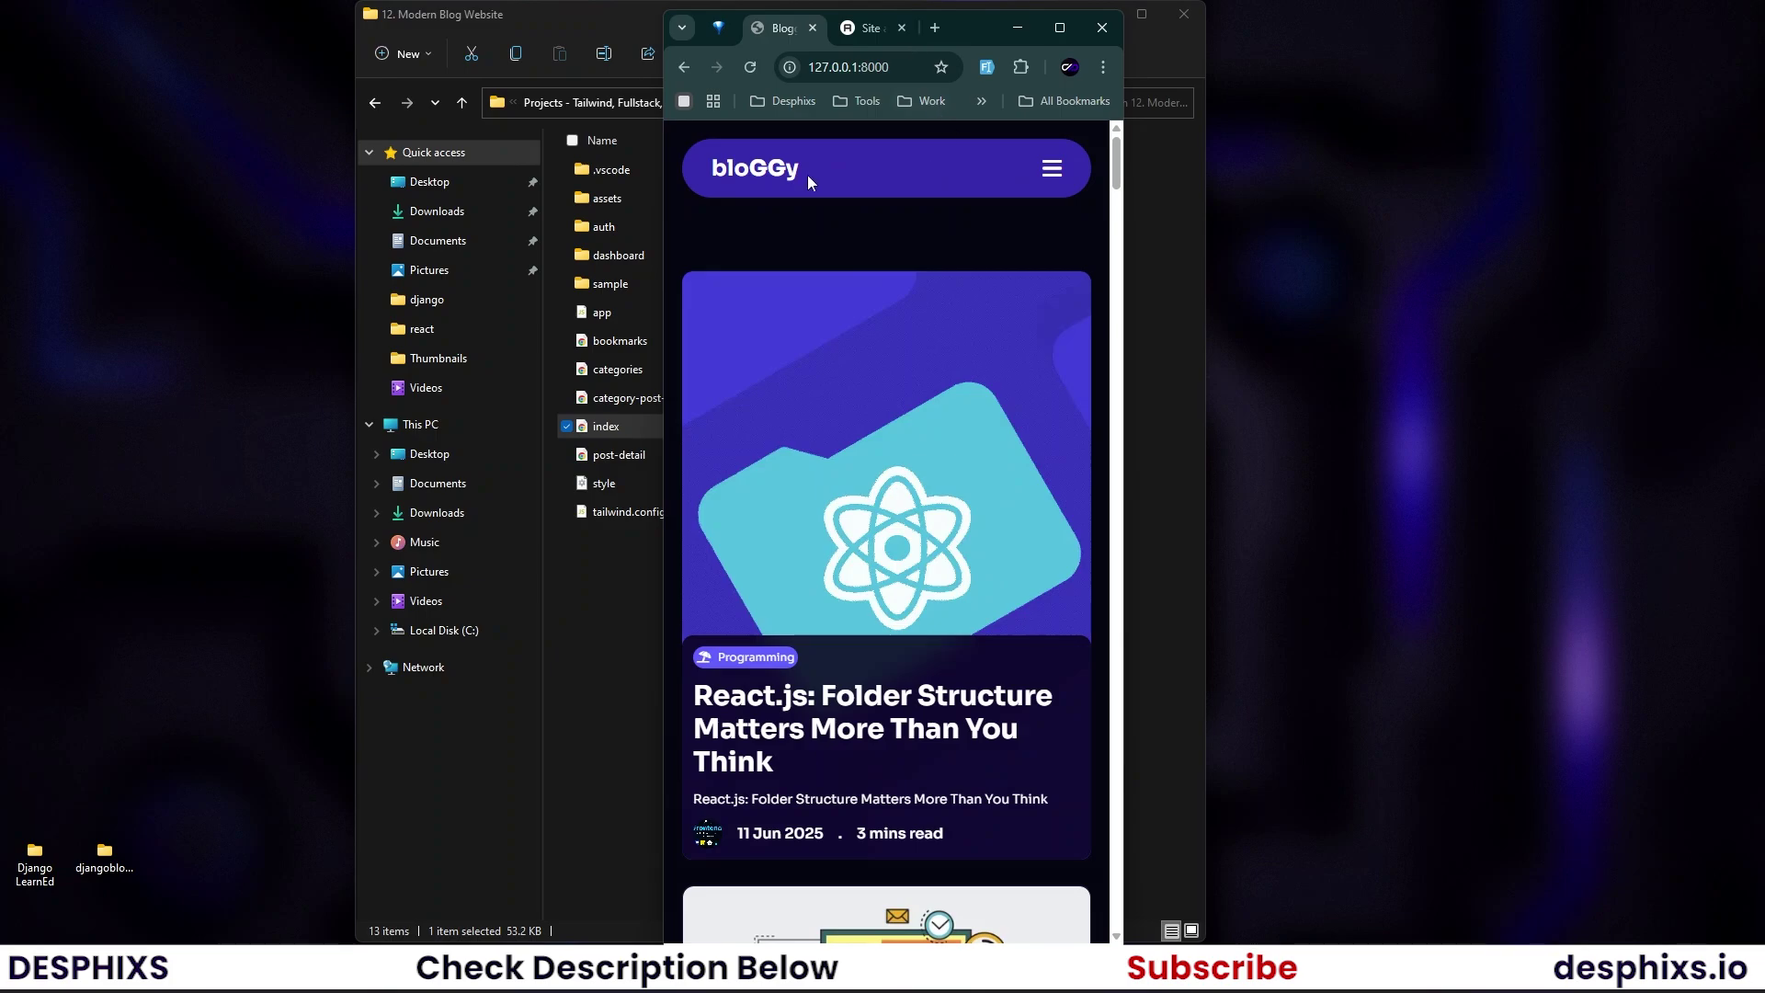
pyautogui.scroll(-10, 910, 376)
pyautogui.scroll(-15, 910, 400)
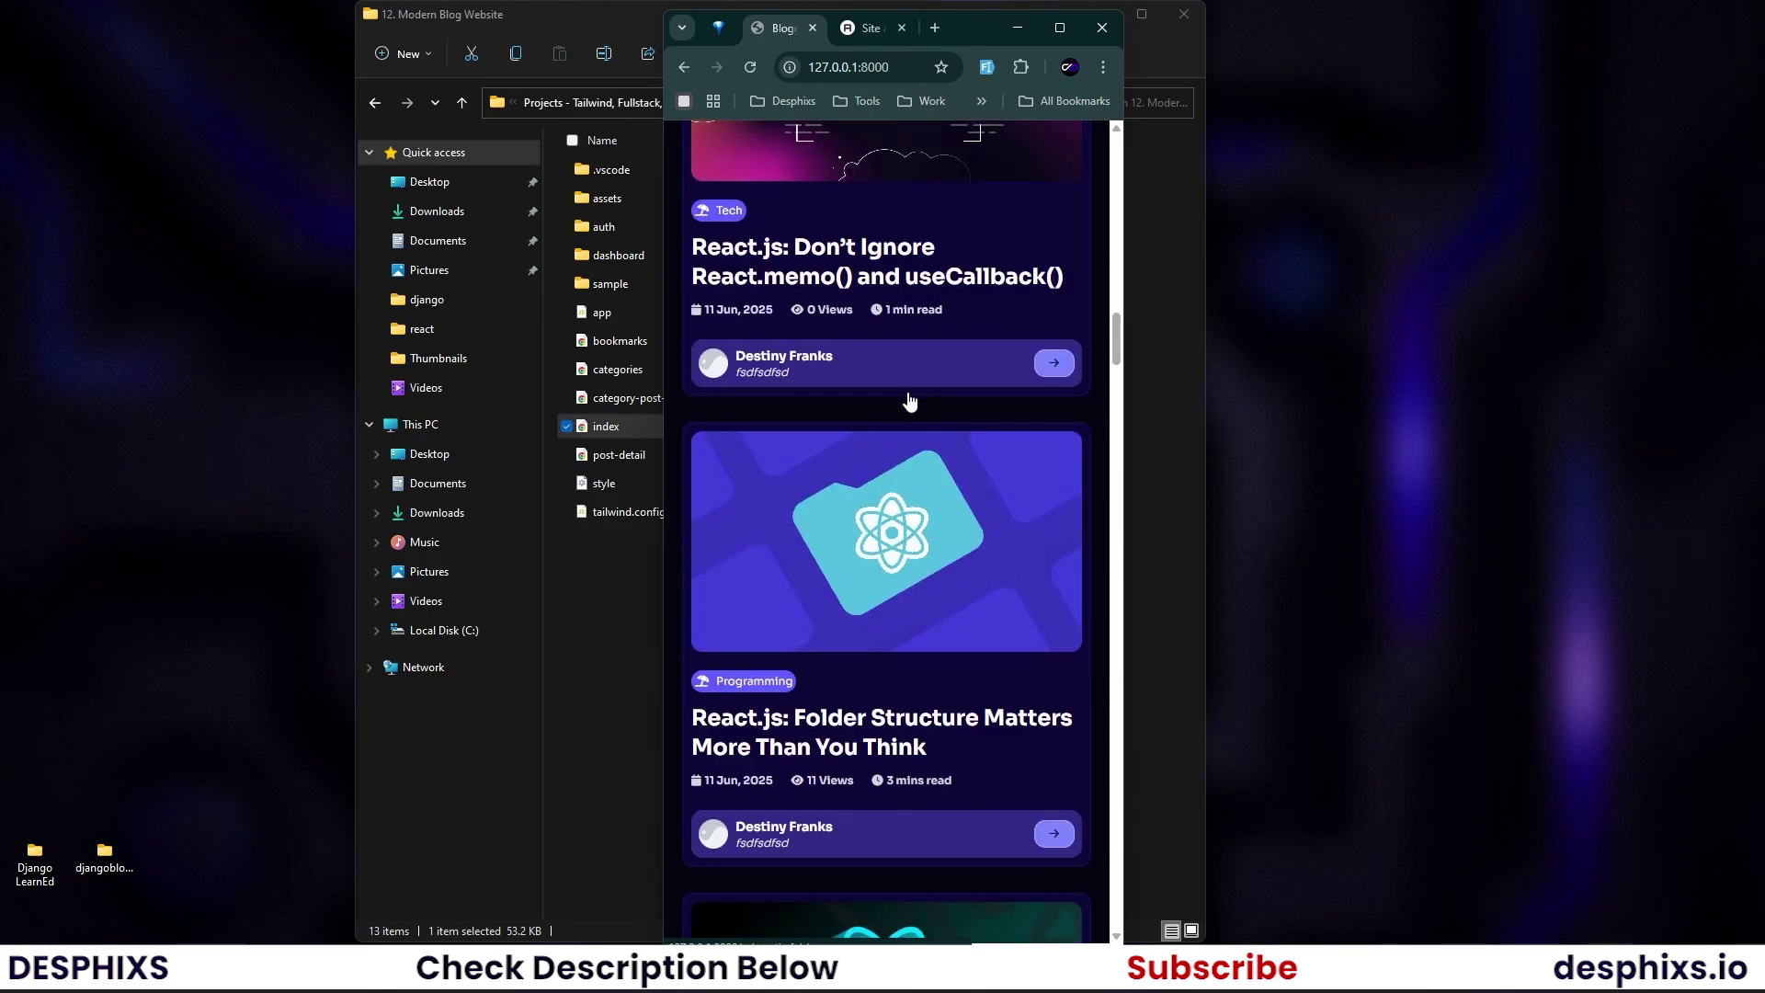
pyautogui.scroll(-15, 910, 399)
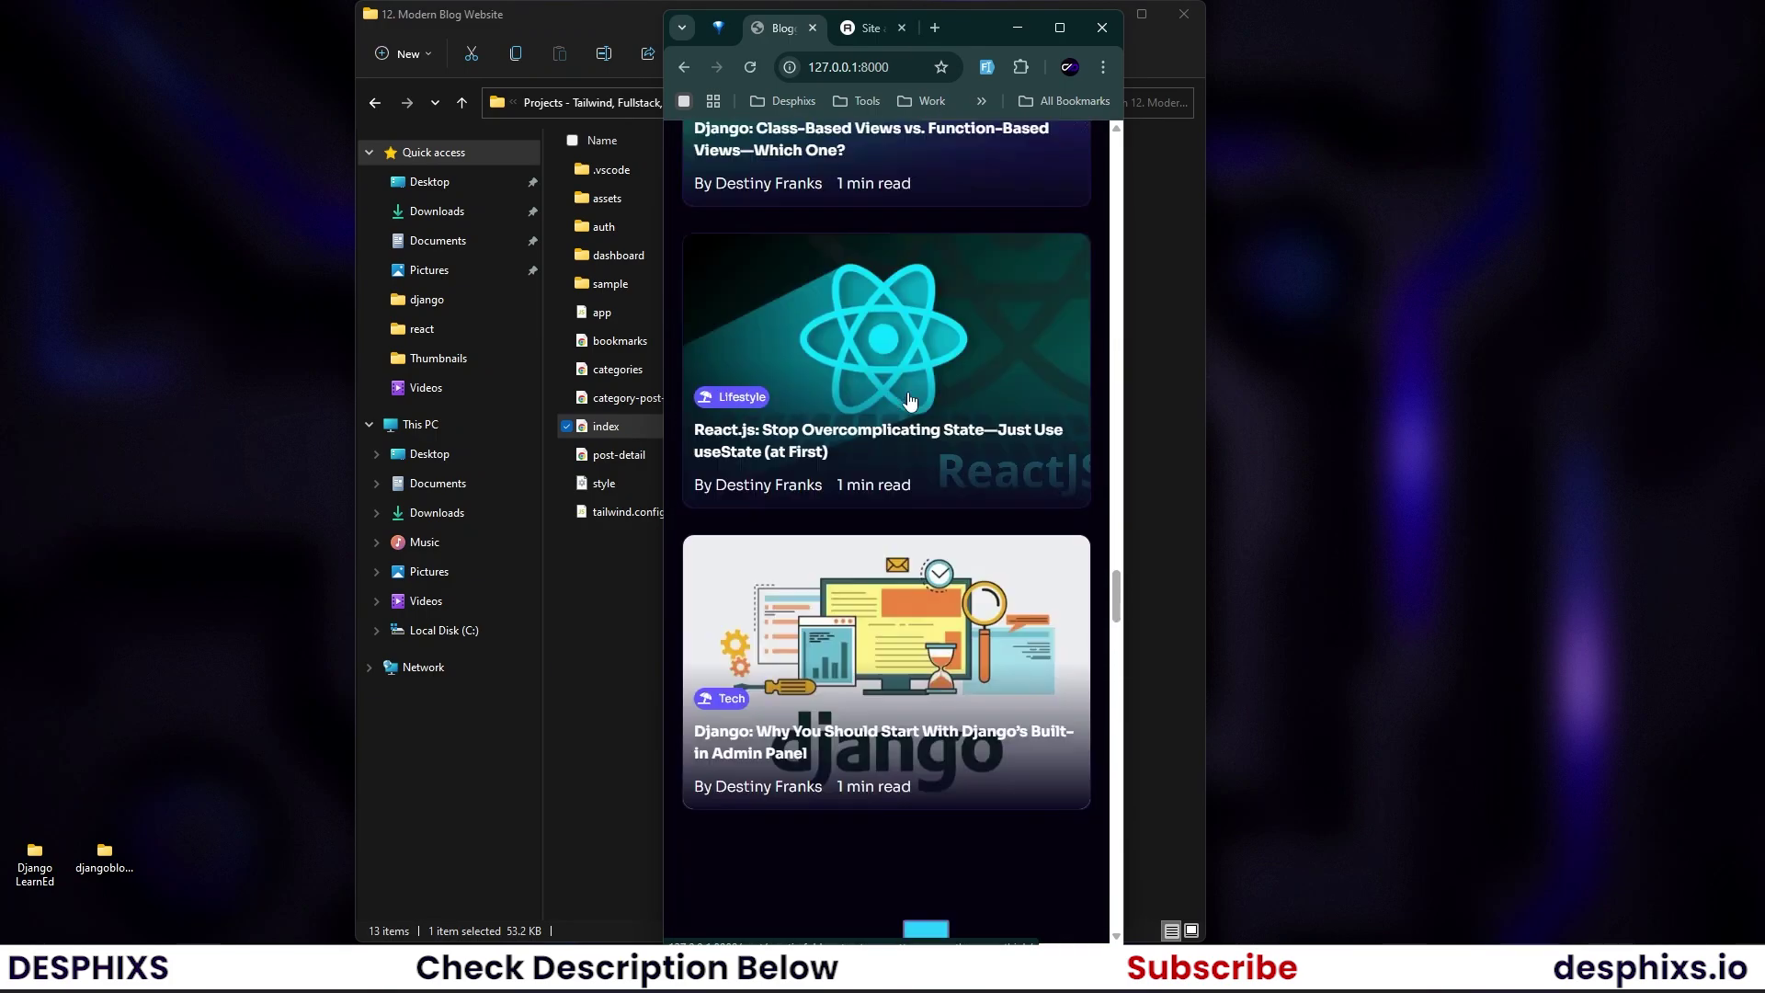
pyautogui.scroll(-10, 911, 405)
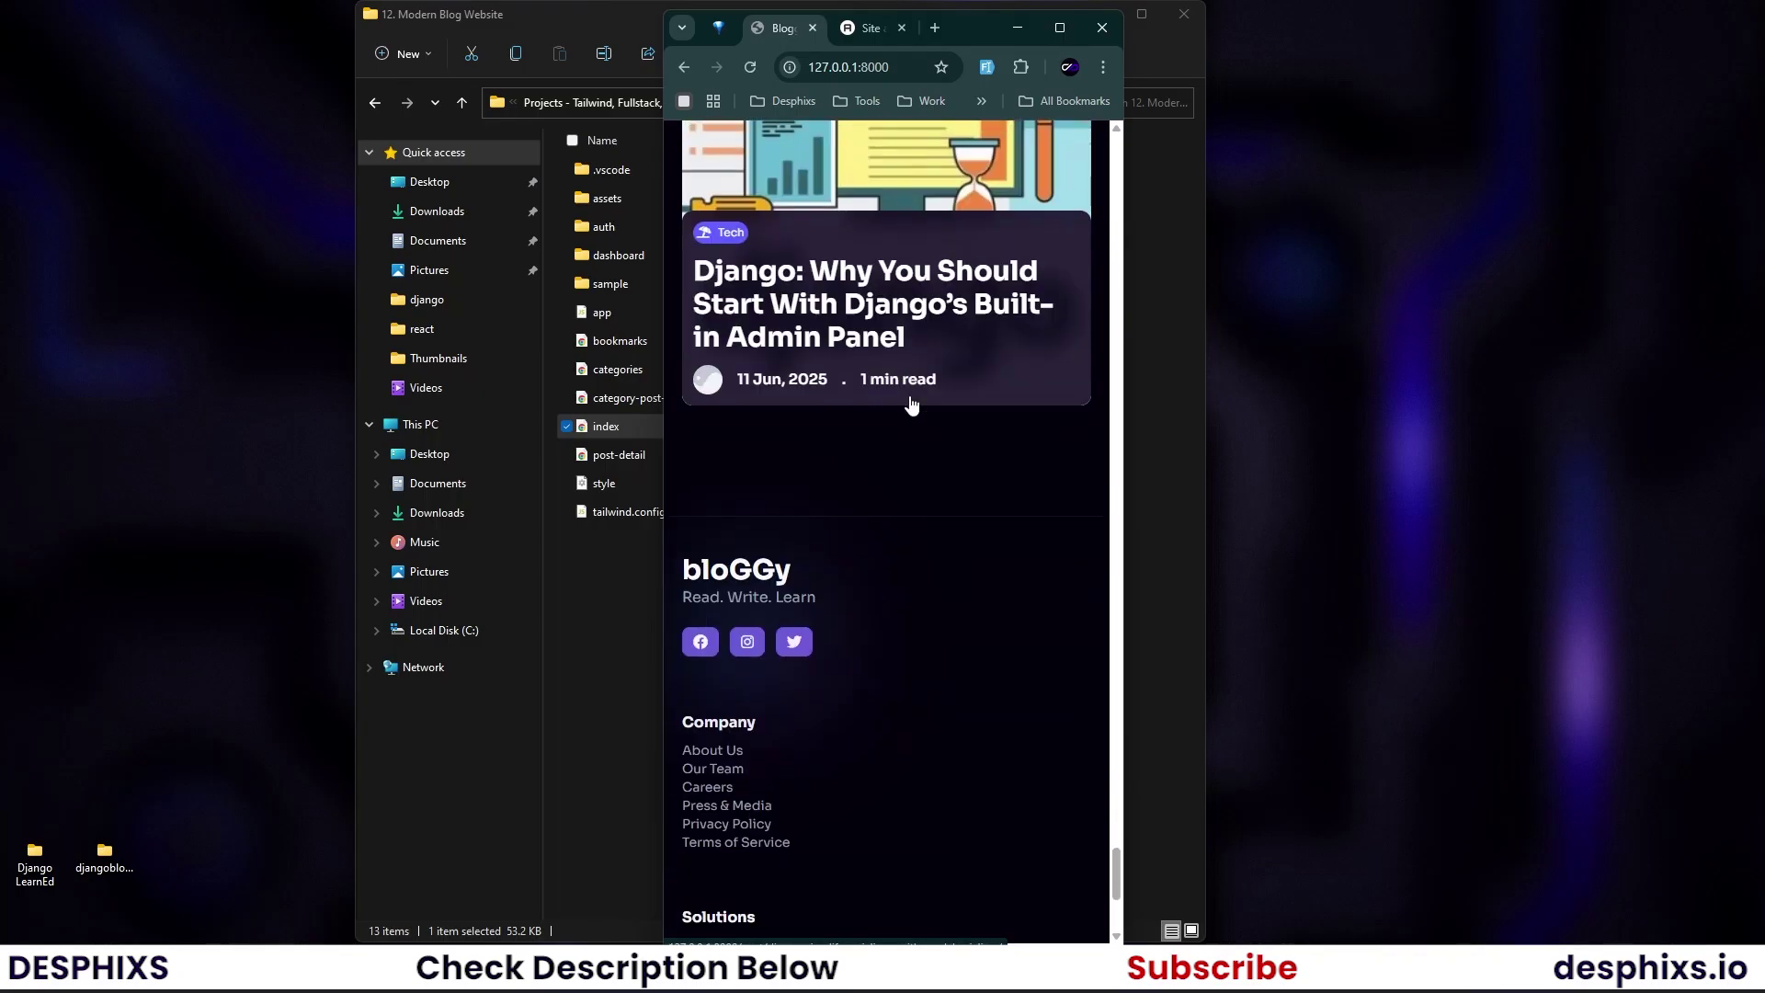
pyautogui.scroll(12, 911, 404)
pyautogui.scroll(15, 911, 405)
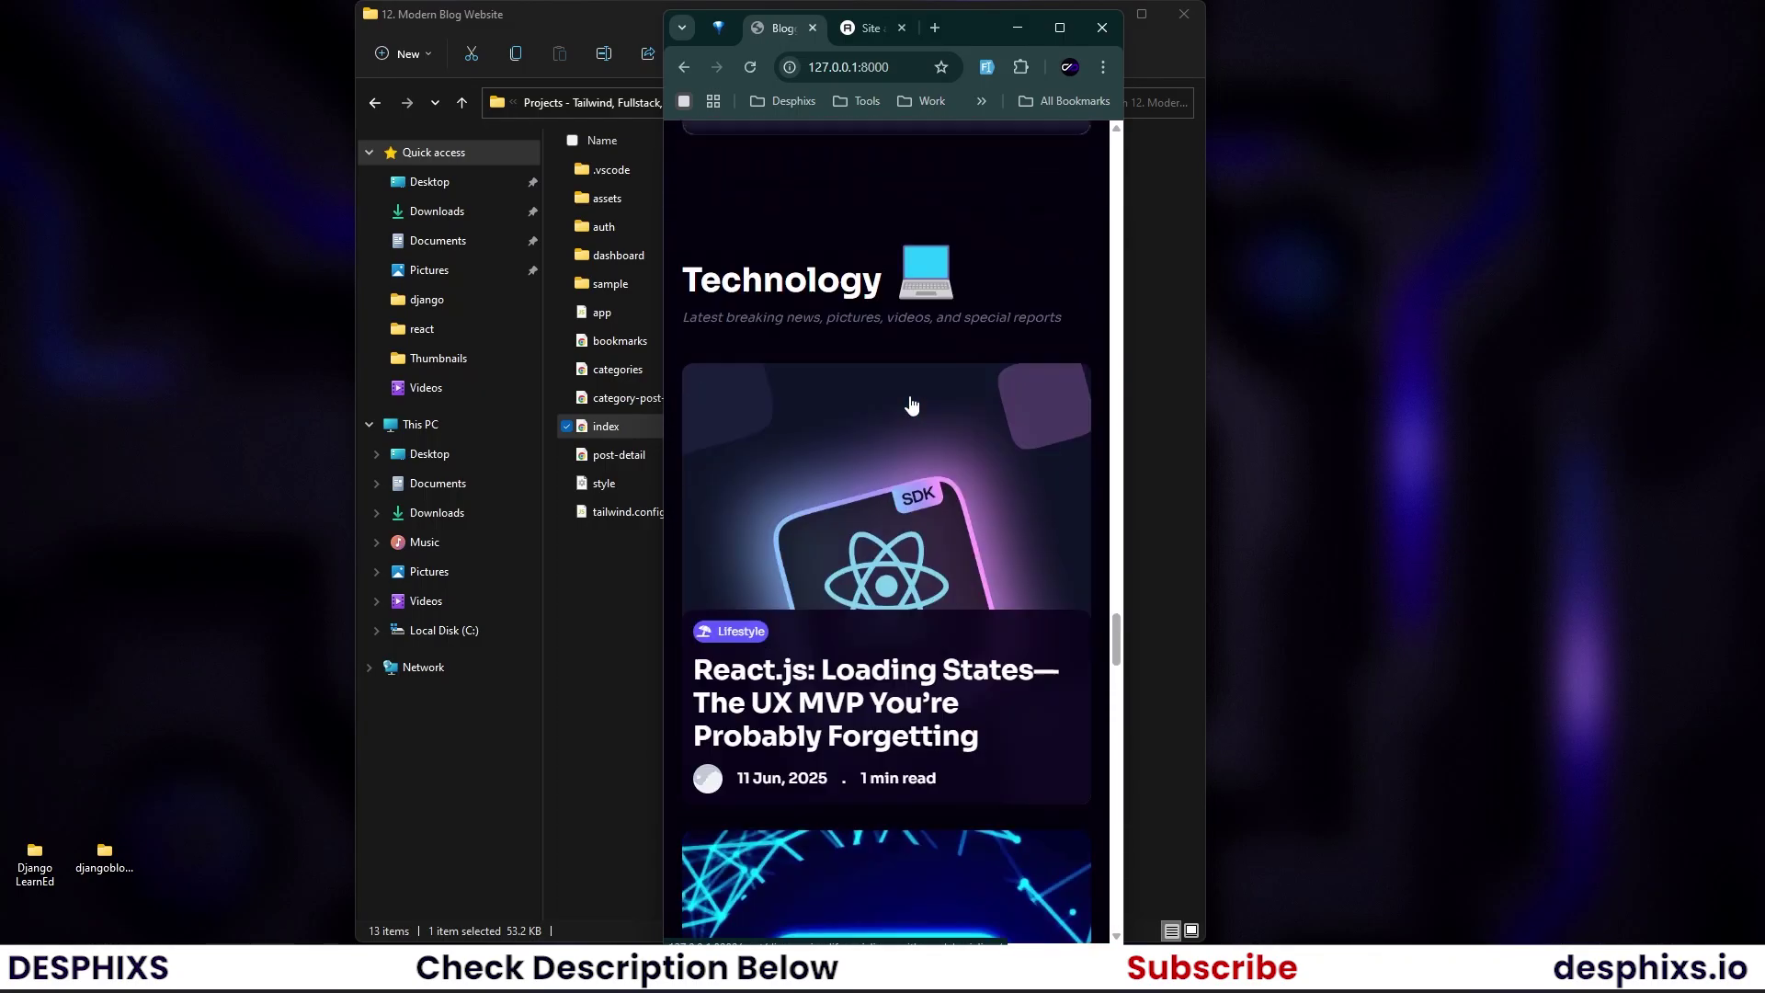
pyautogui.scroll(15, 911, 405)
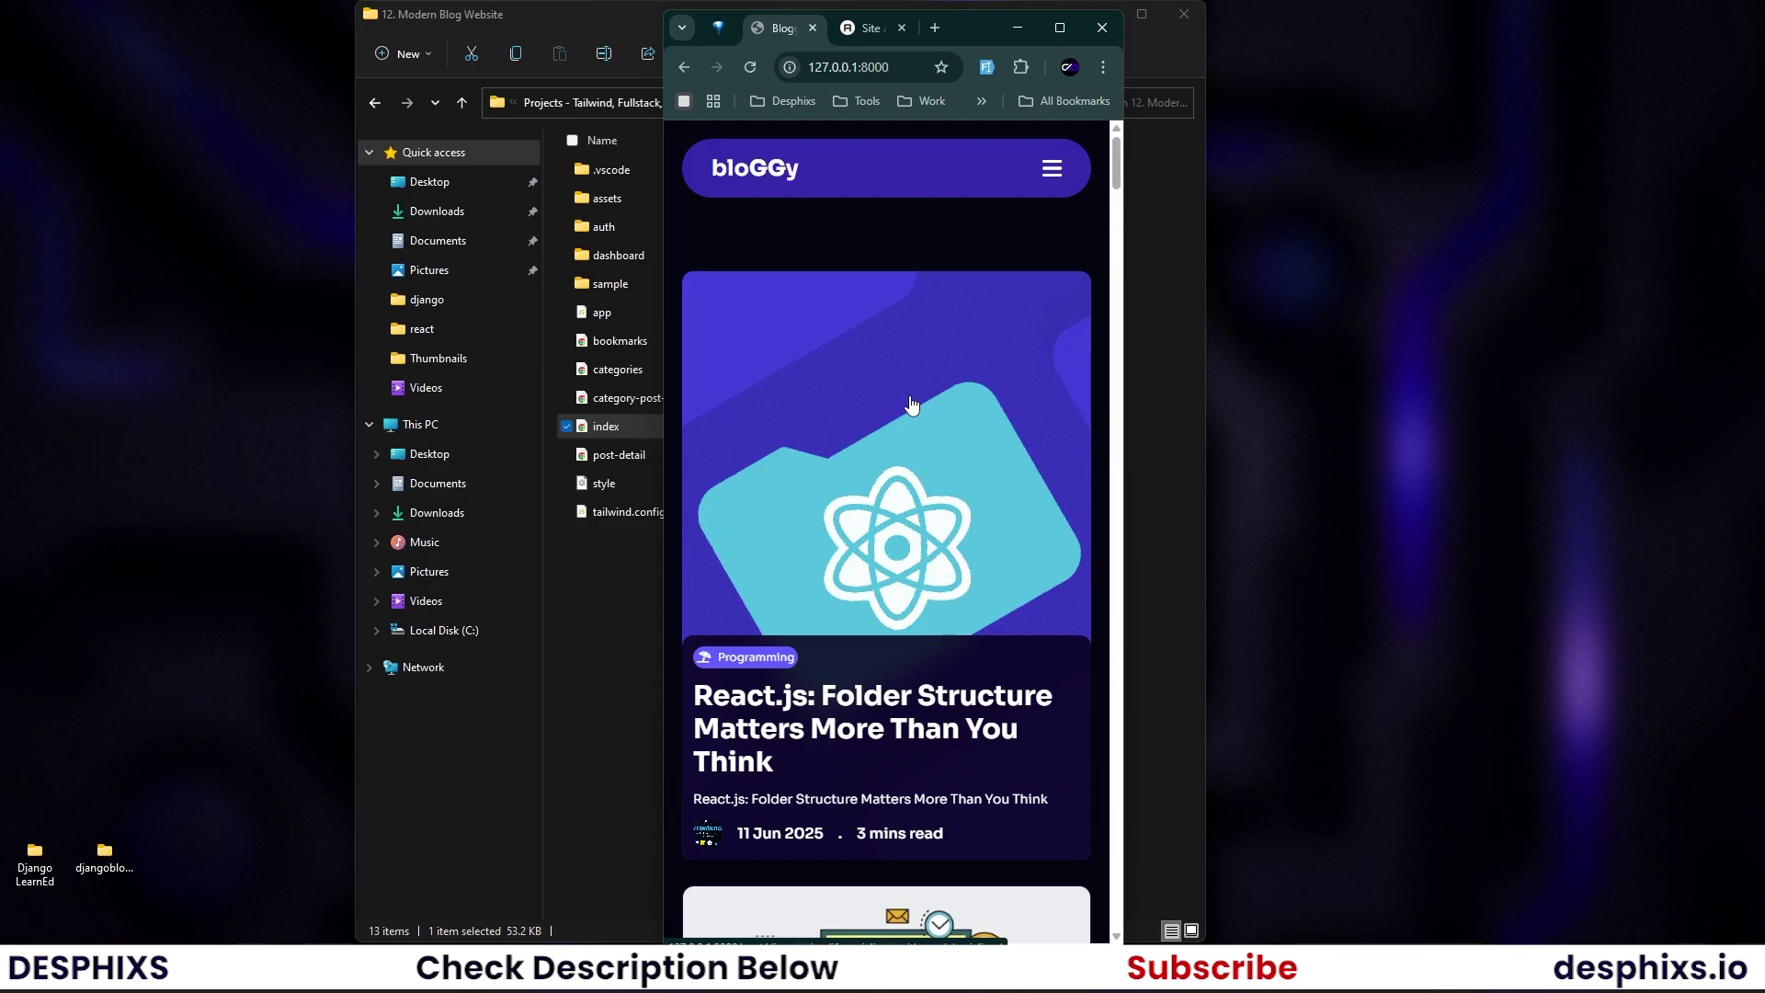
pyautogui.click(1060, 27)
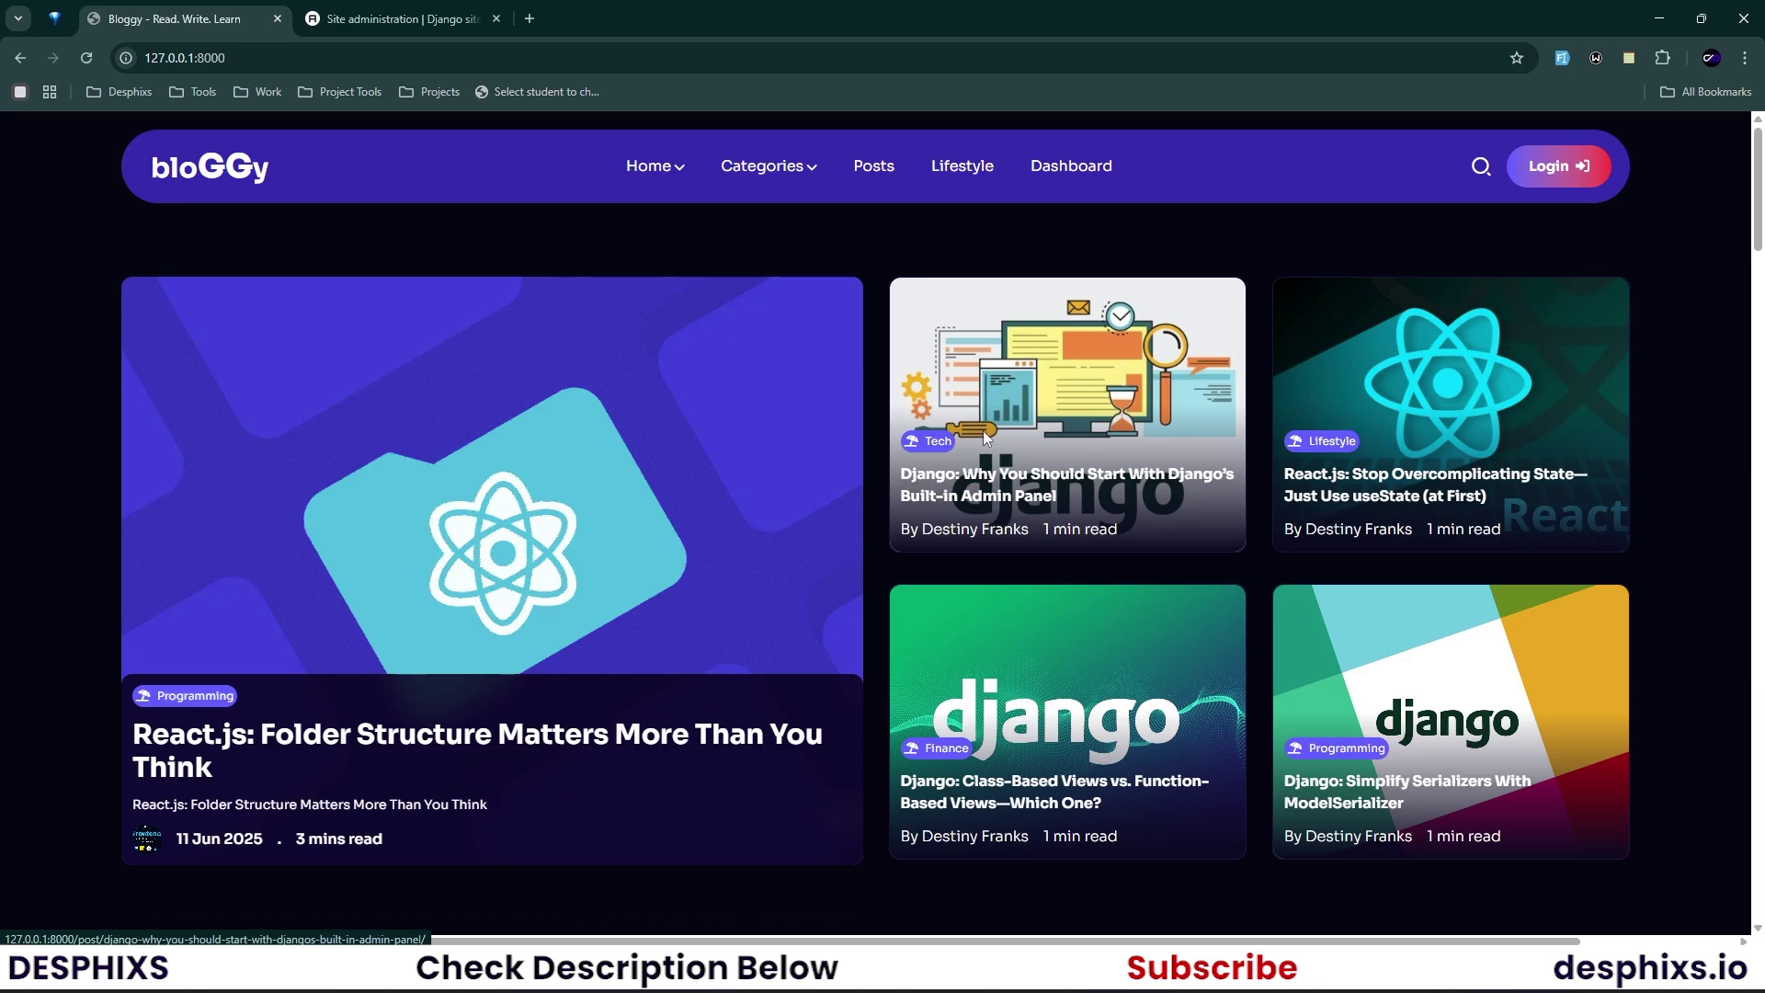
# Browse the home page posts and open 'React.js: Folder Structure Matters More Than You Think'.
pyautogui.scroll(-5, 1204, 520)
pyautogui.scroll(-3, 1204, 521)
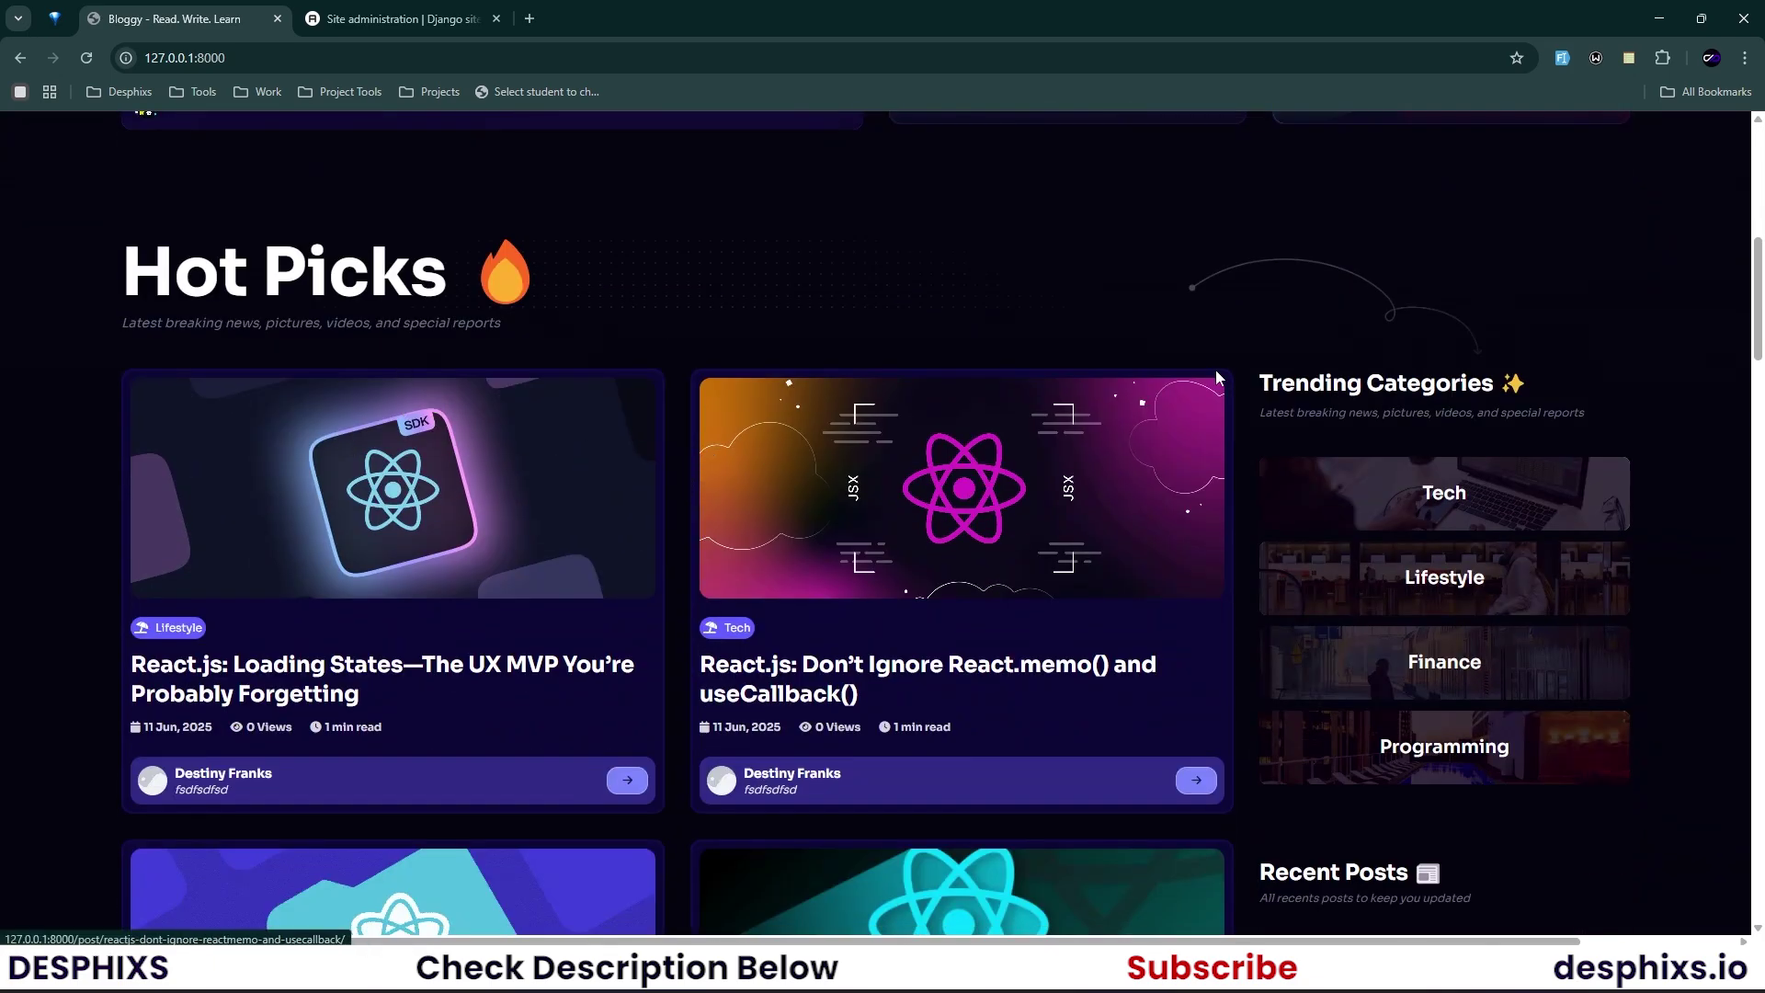
pyautogui.scroll(-4, 1411, 384)
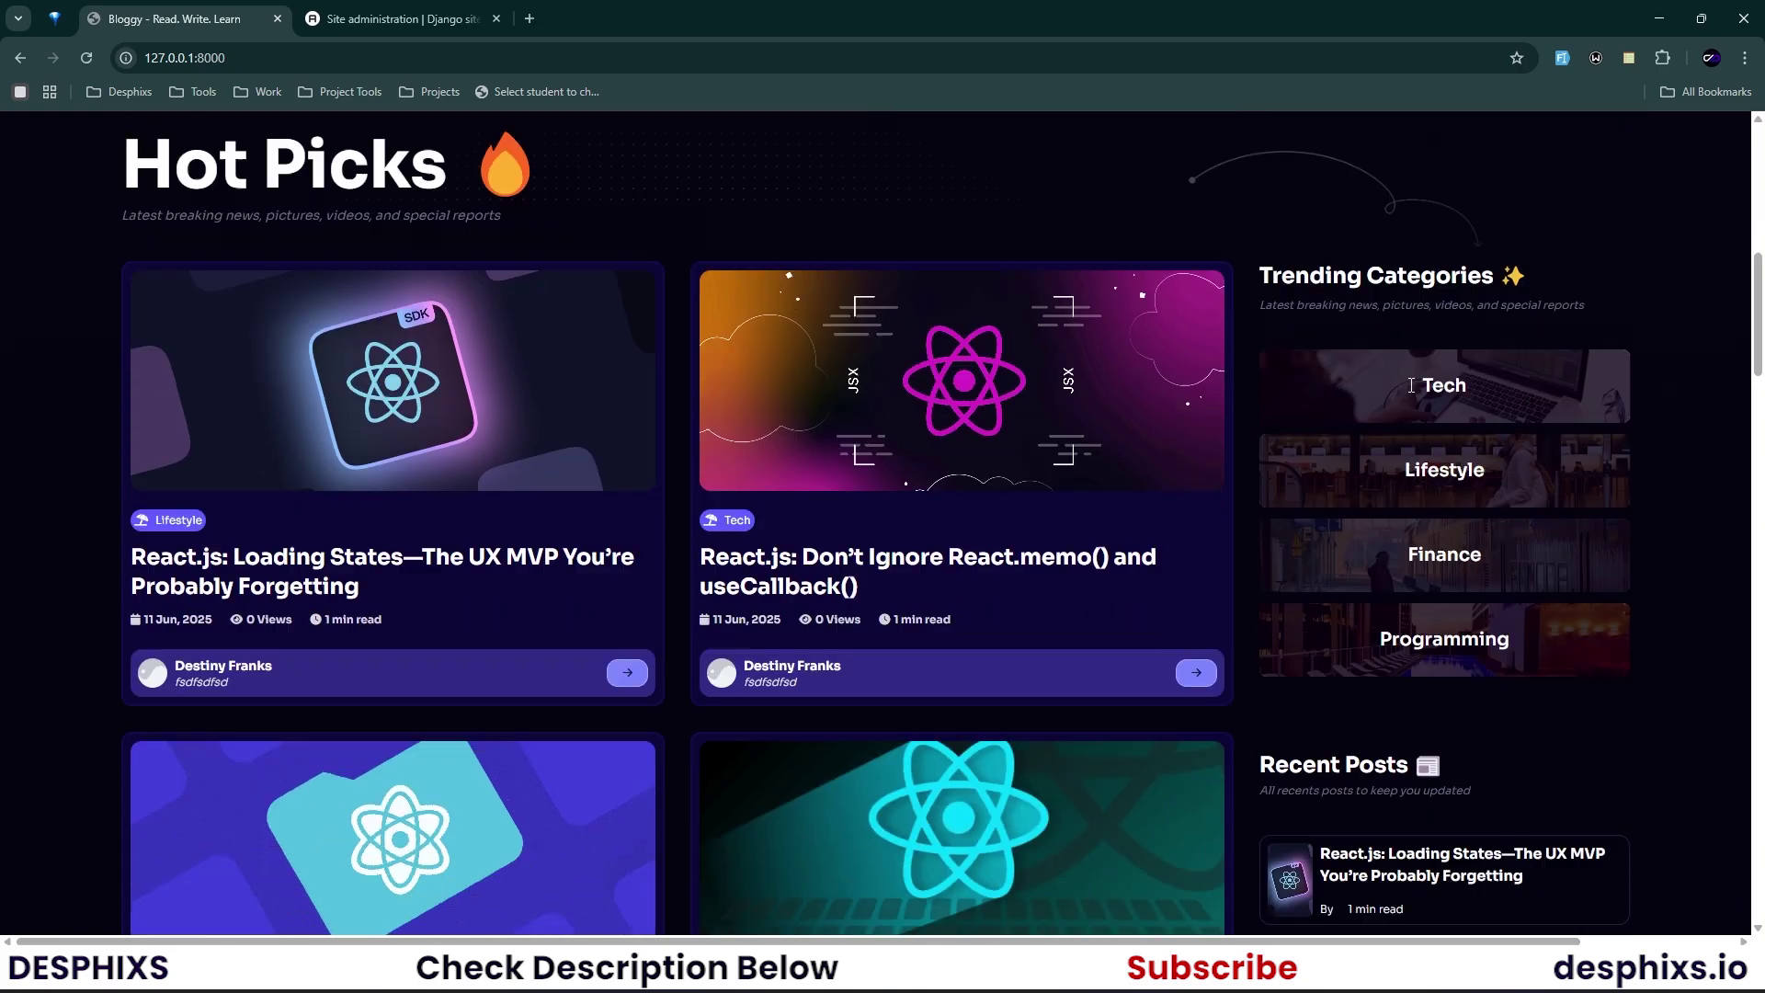
pyautogui.moveTo(1275, 503); pyautogui.dragTo(1364, 530)
pyautogui.scroll(-5, 1364, 522)
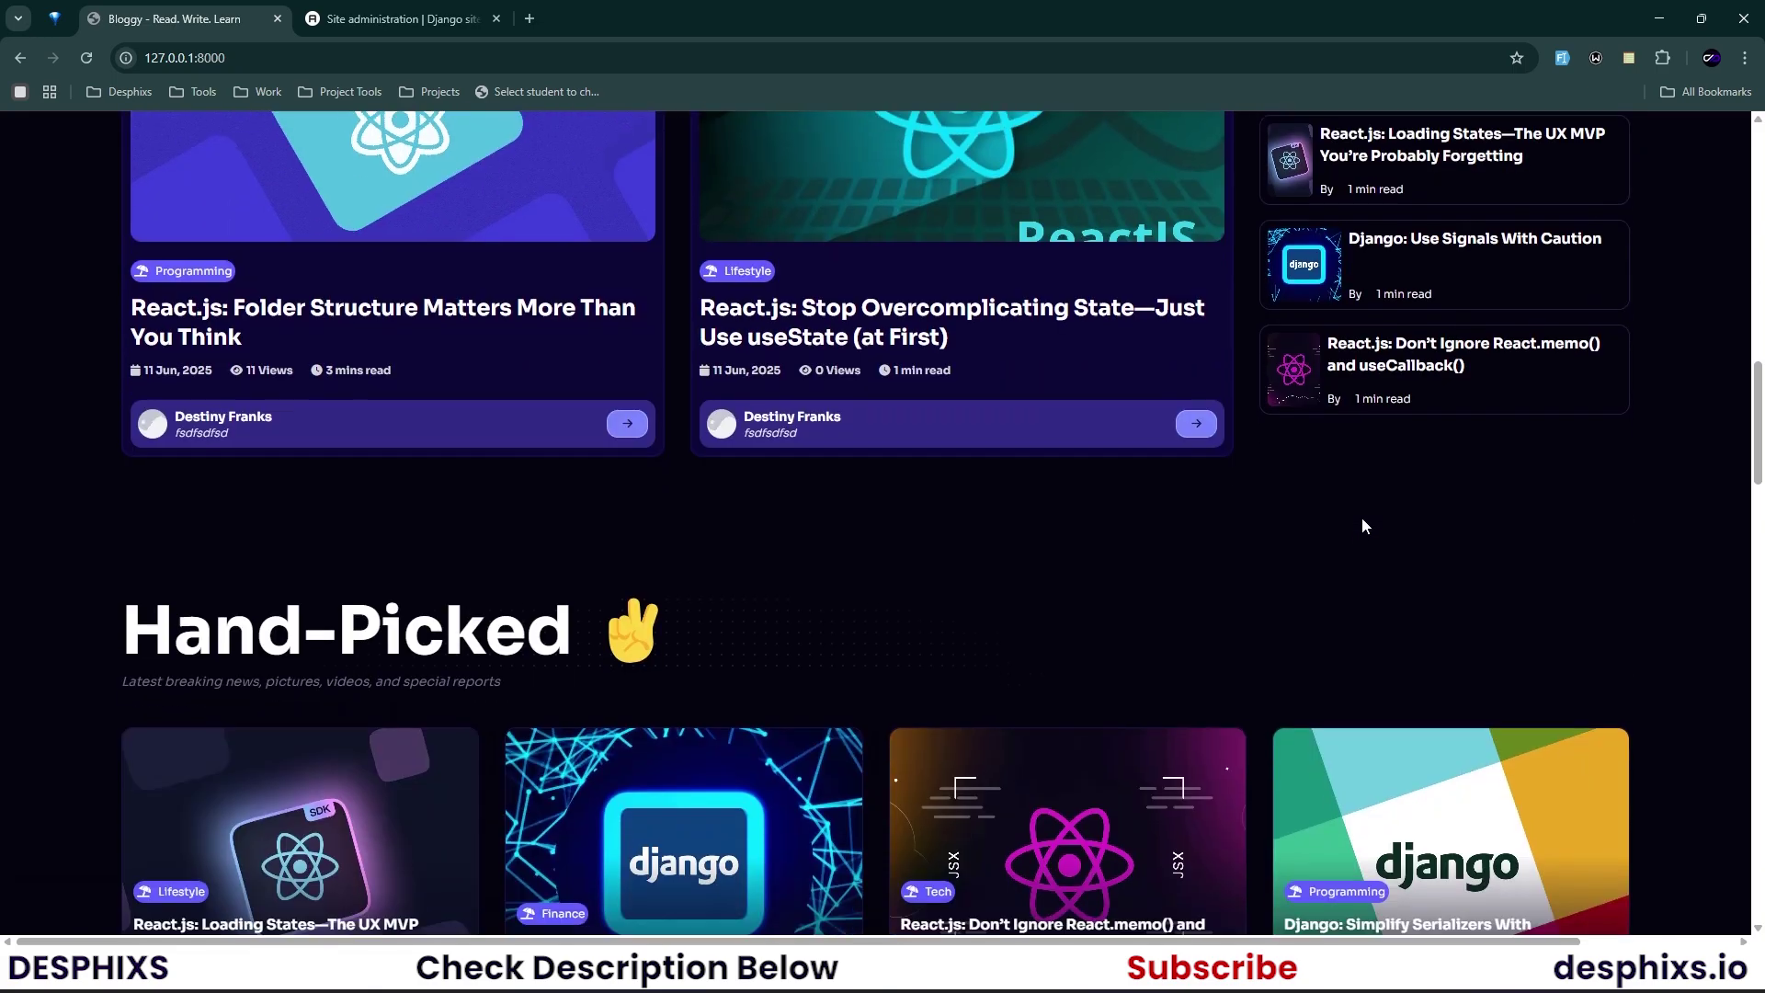
pyautogui.moveTo(453, 579); pyautogui.dragTo(442, 631)
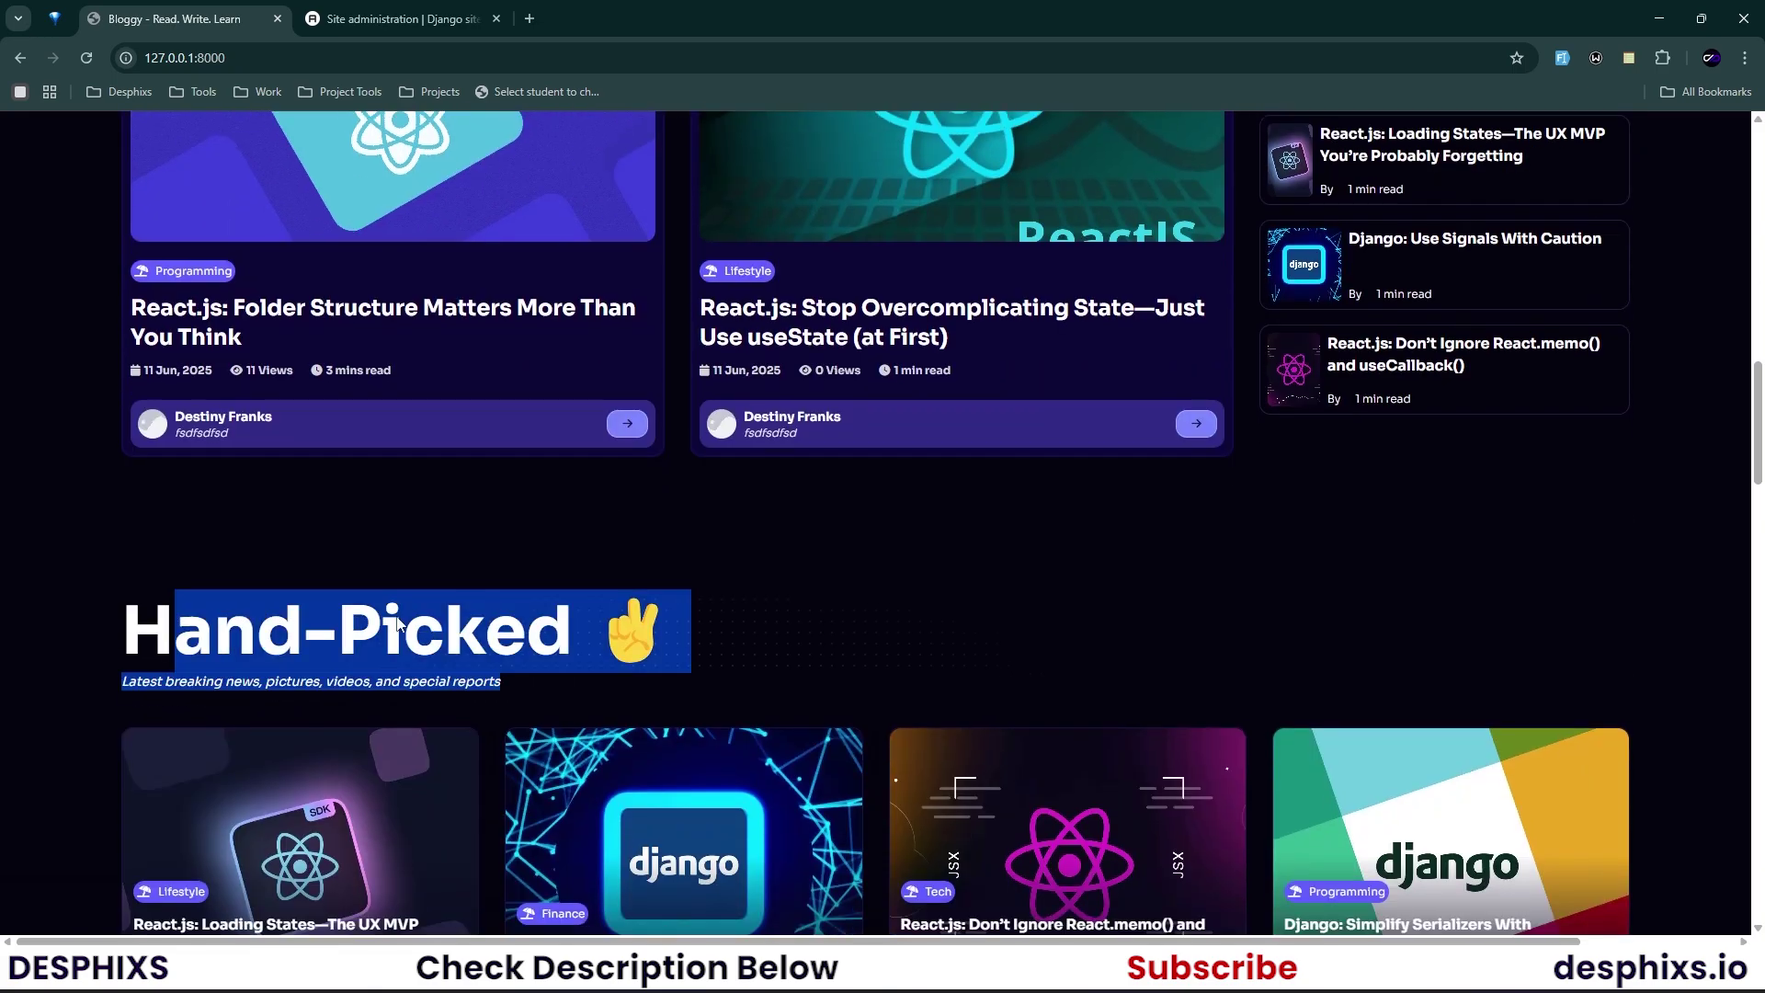
pyautogui.scroll(-5, 442, 631)
pyautogui.scroll(3, 462, 572)
pyautogui.scroll(-7, 557, 660)
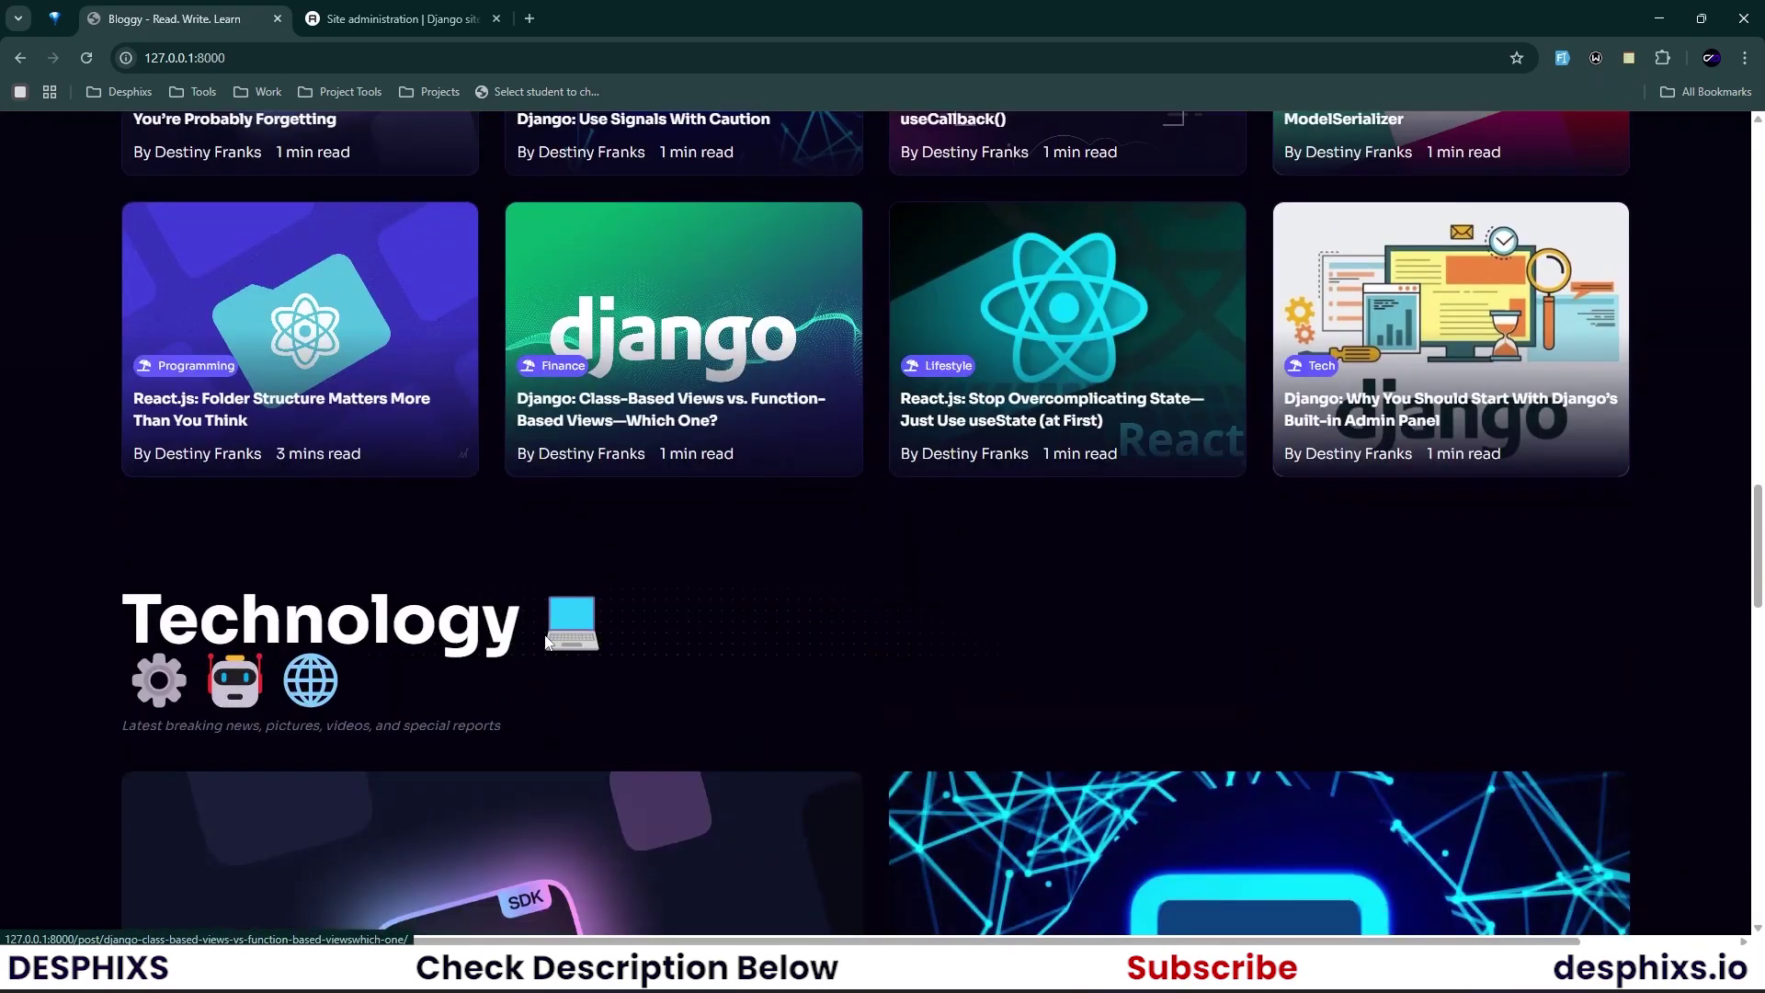
pyautogui.moveTo(511, 634); pyautogui.dragTo(411, 629)
pyautogui.scroll(-14, 467, 638)
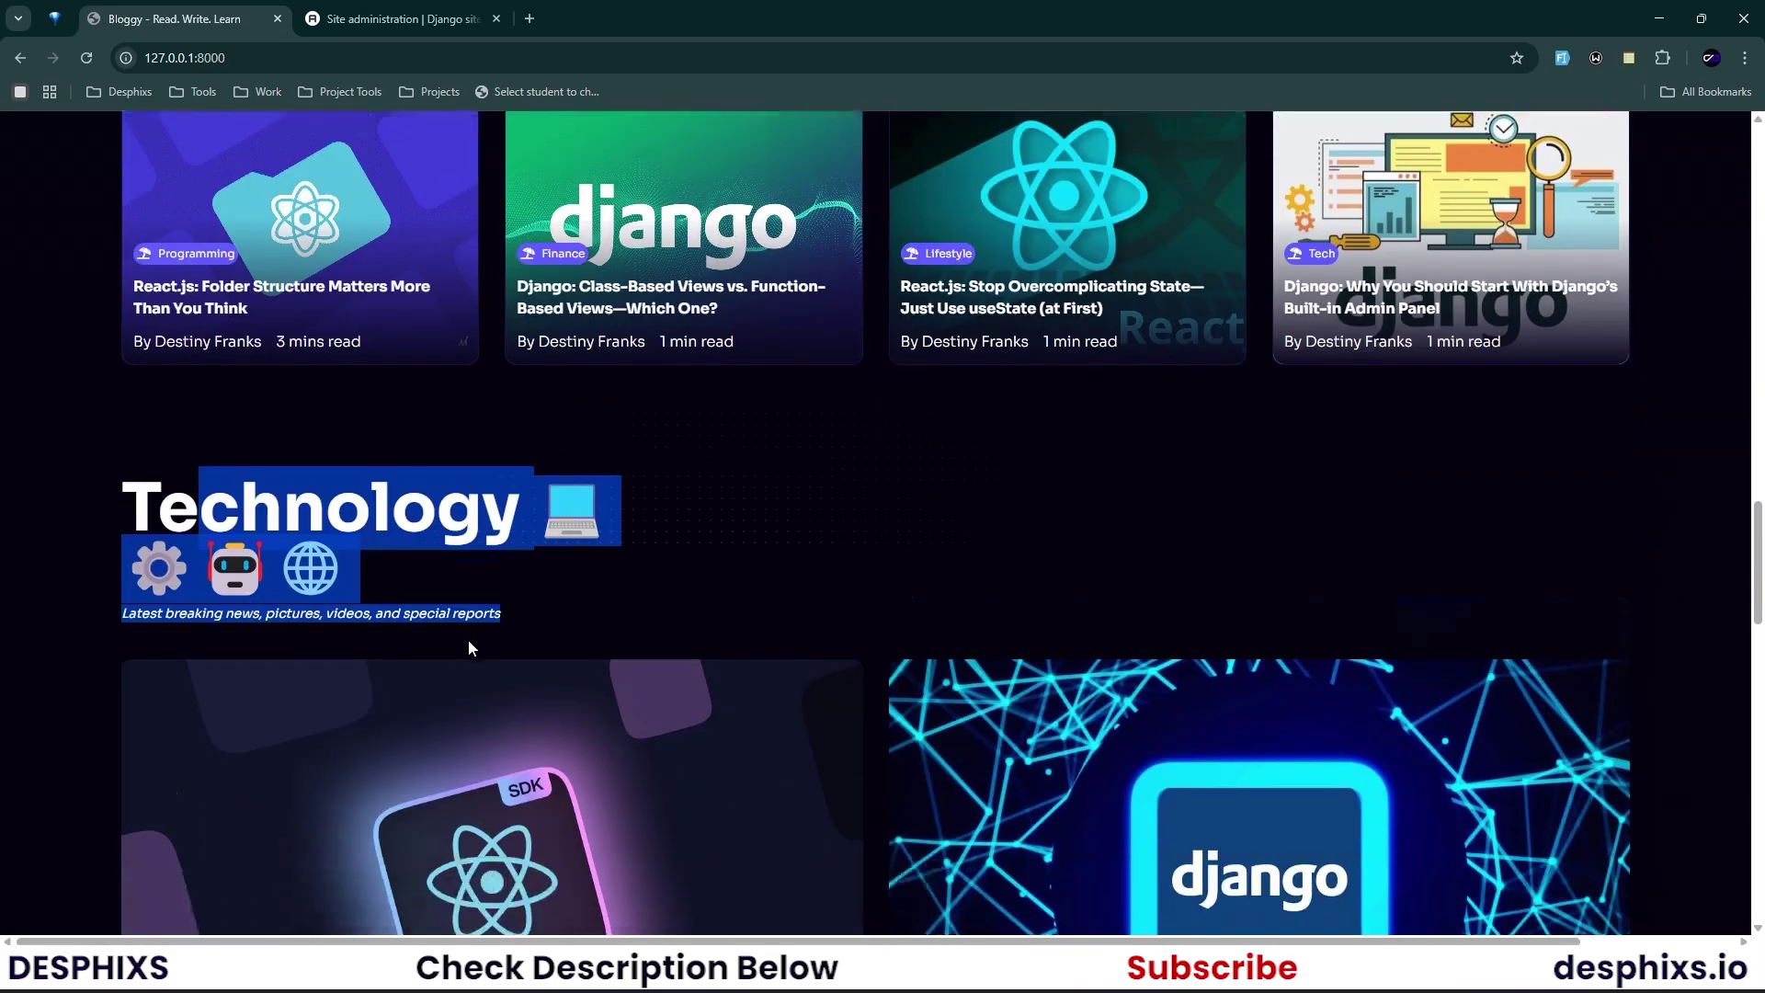
pyautogui.scroll(-9, 470, 649)
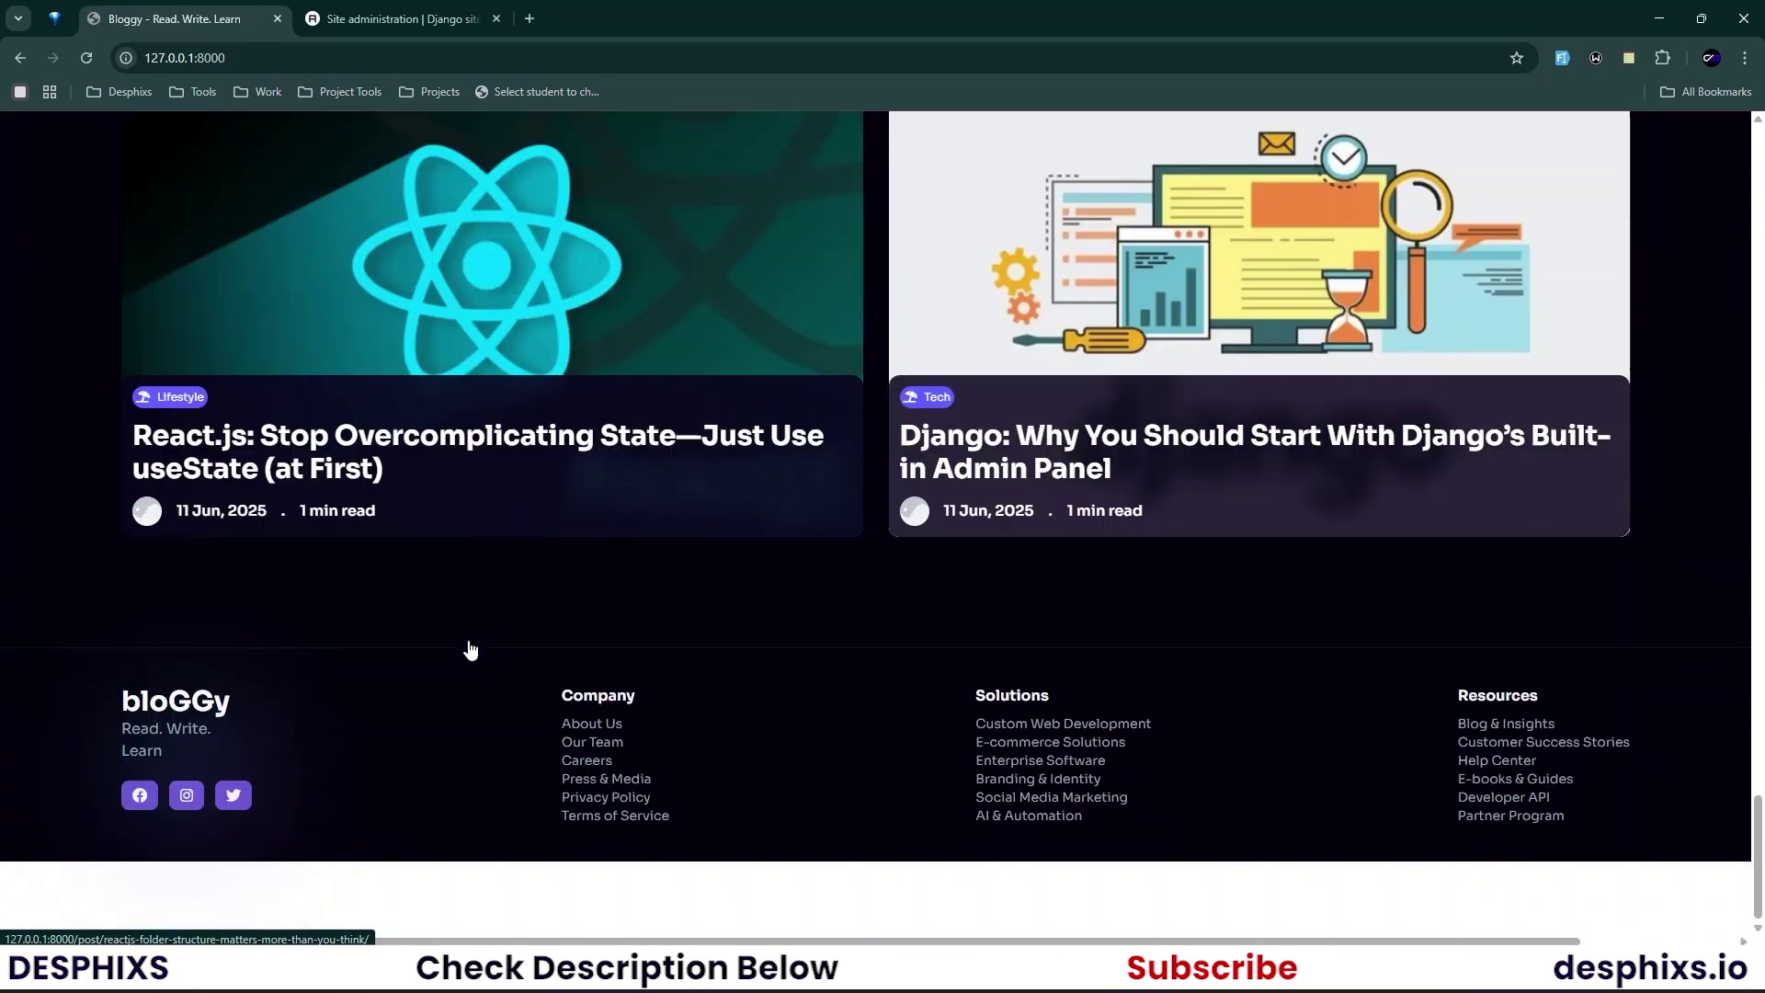
pyautogui.scroll(20, 470, 648)
pyautogui.scroll(10, 471, 650)
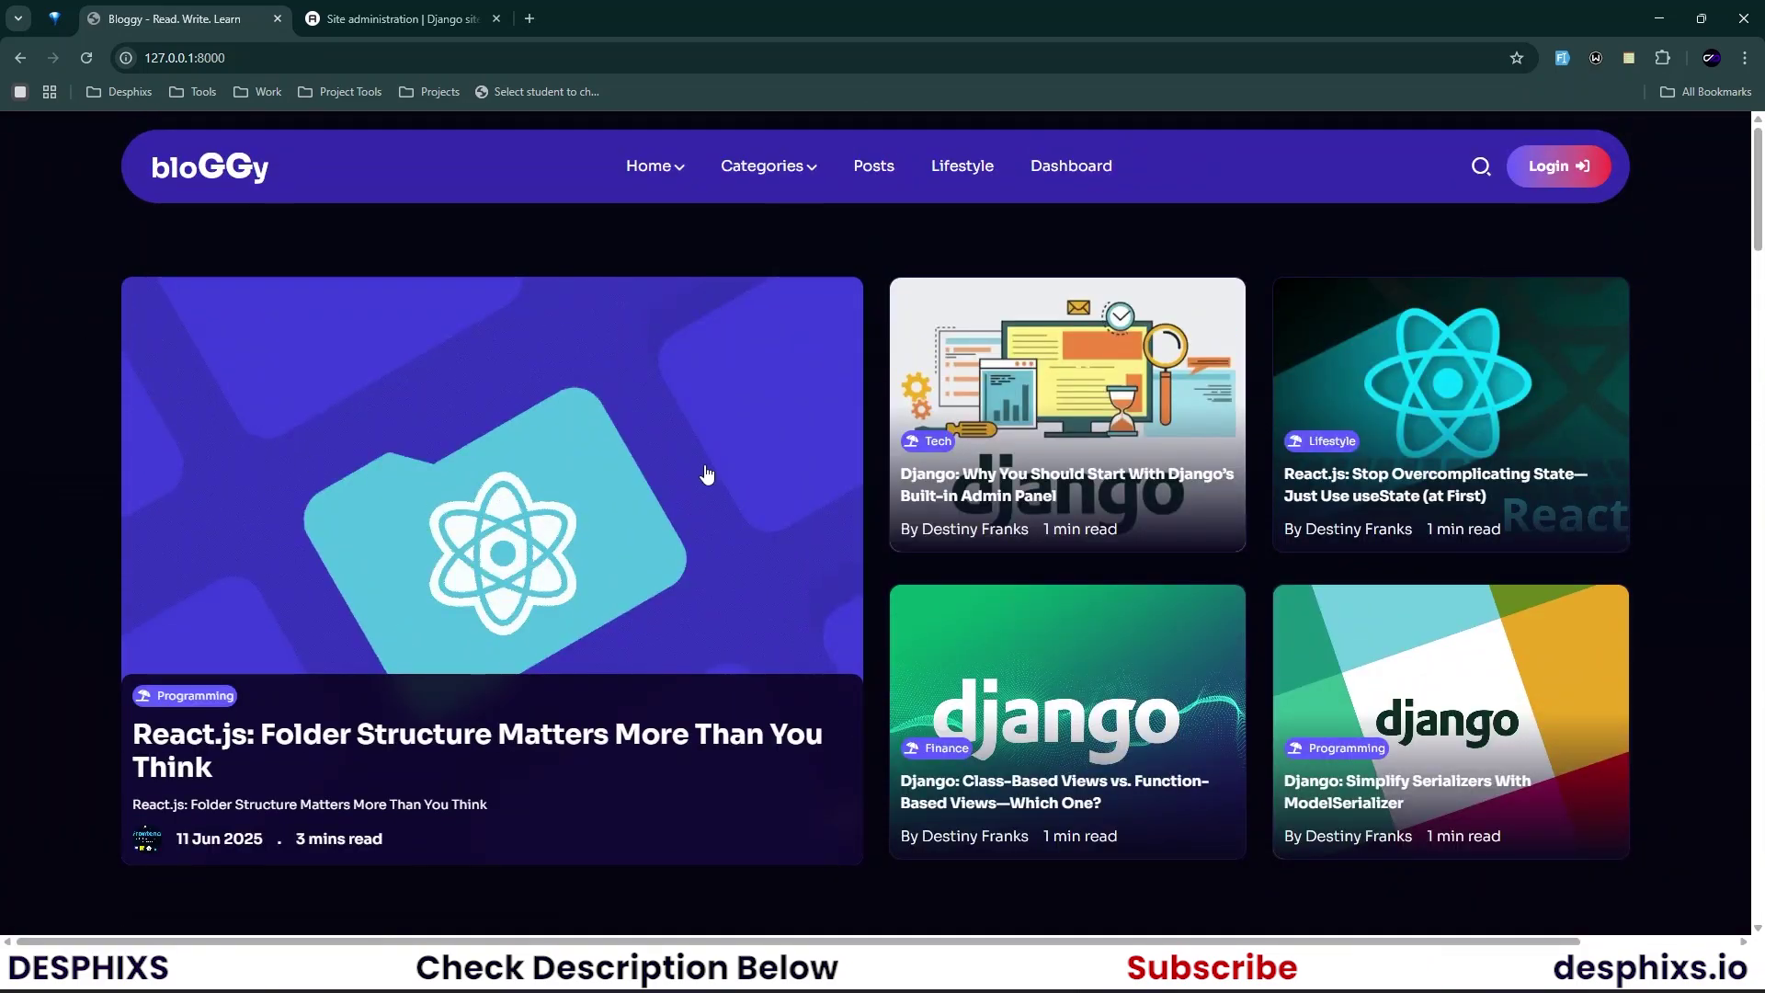
pyautogui.scroll(-6, 707, 474)
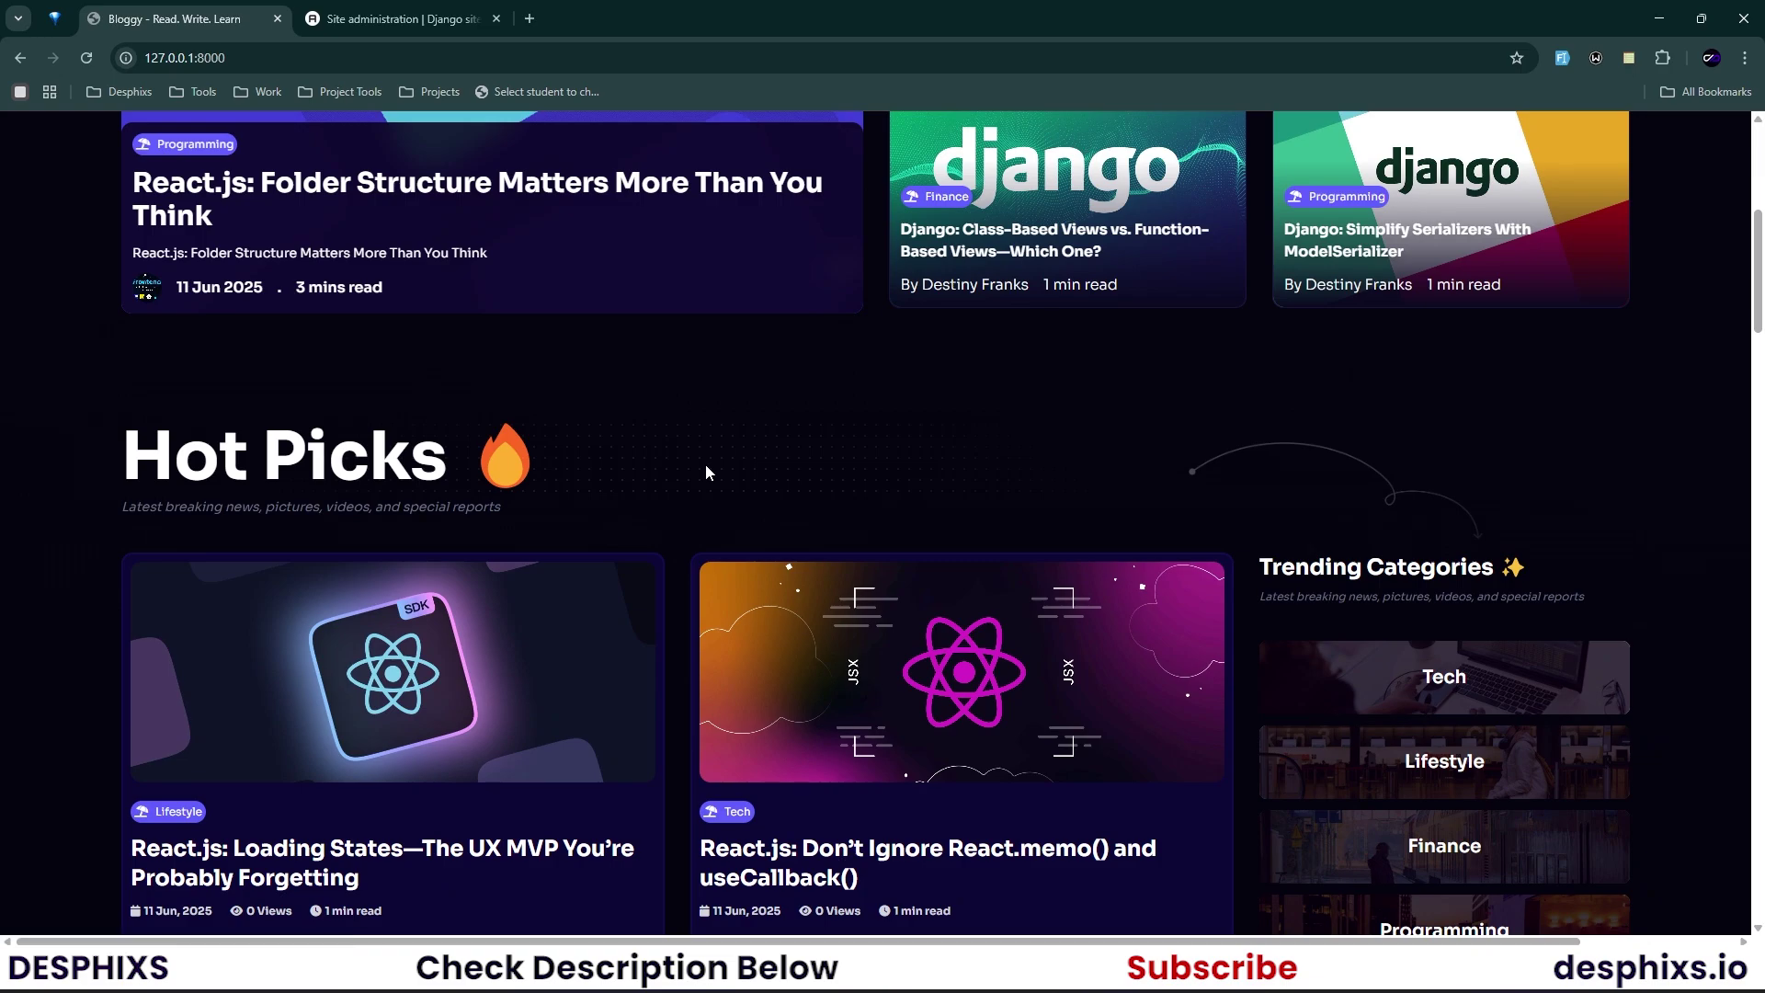
pyautogui.scroll(6, 802, 401)
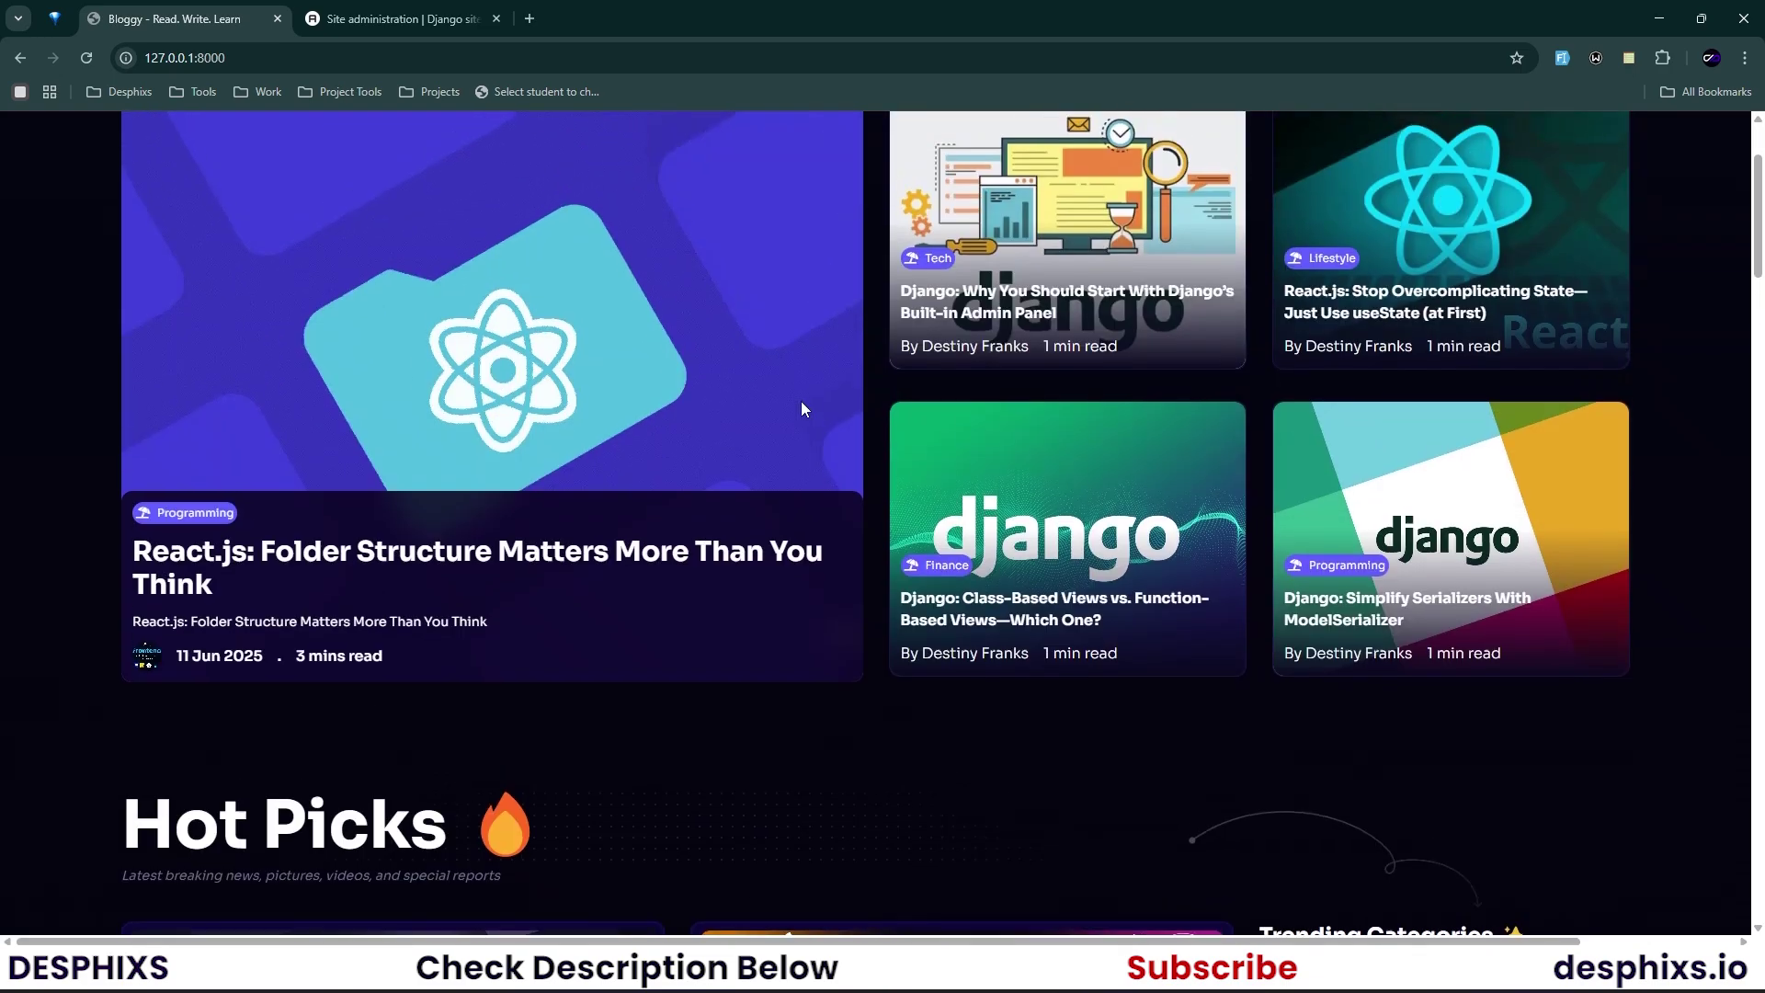
pyautogui.scroll(-14, 802, 401)
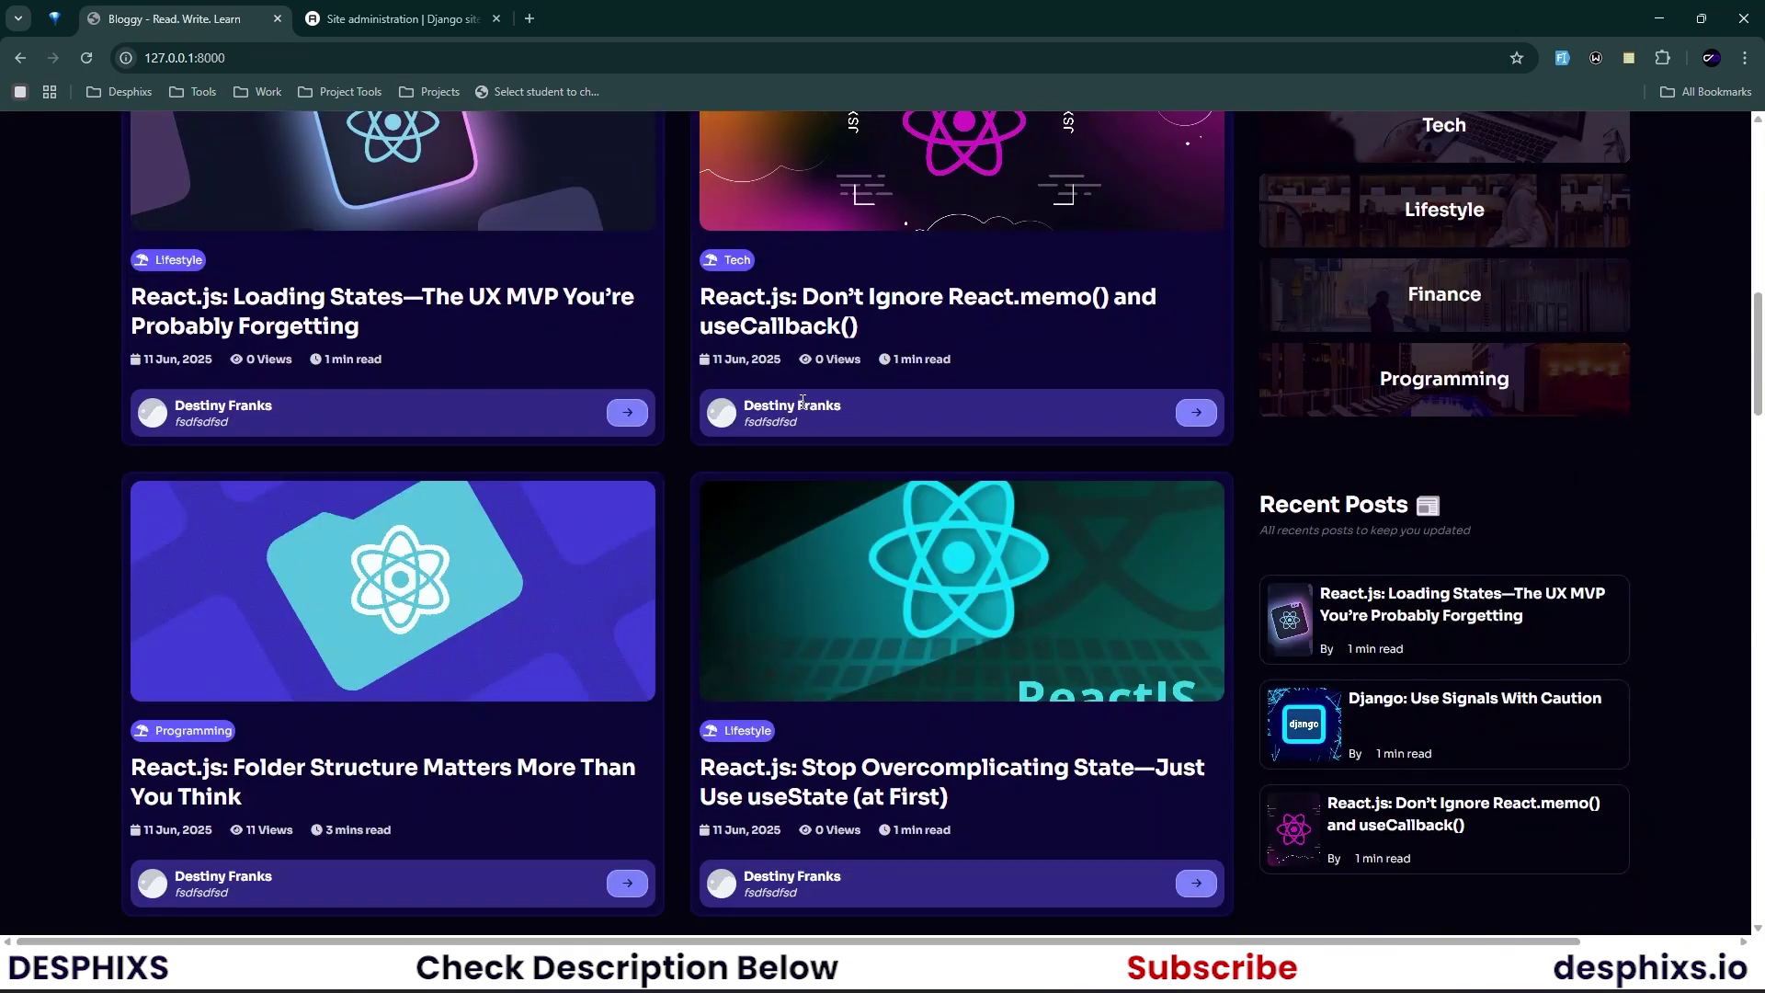
pyautogui.scroll(14, 803, 402)
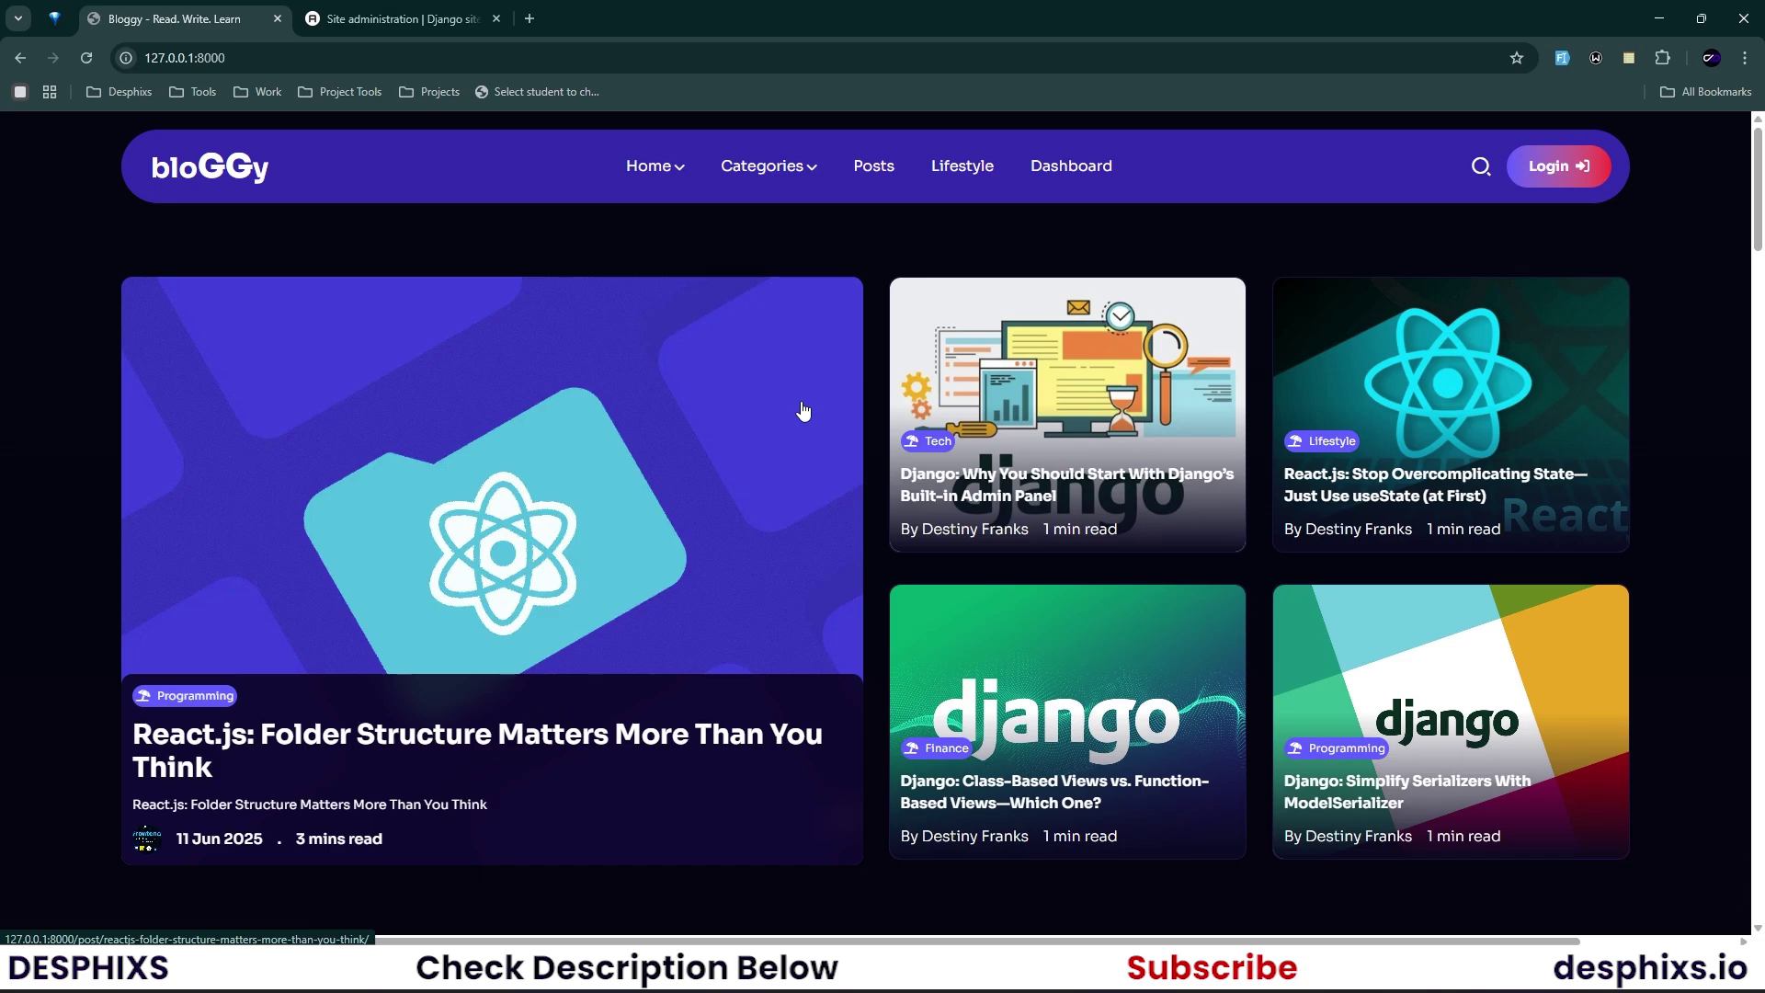
pyautogui.click(636, 491)
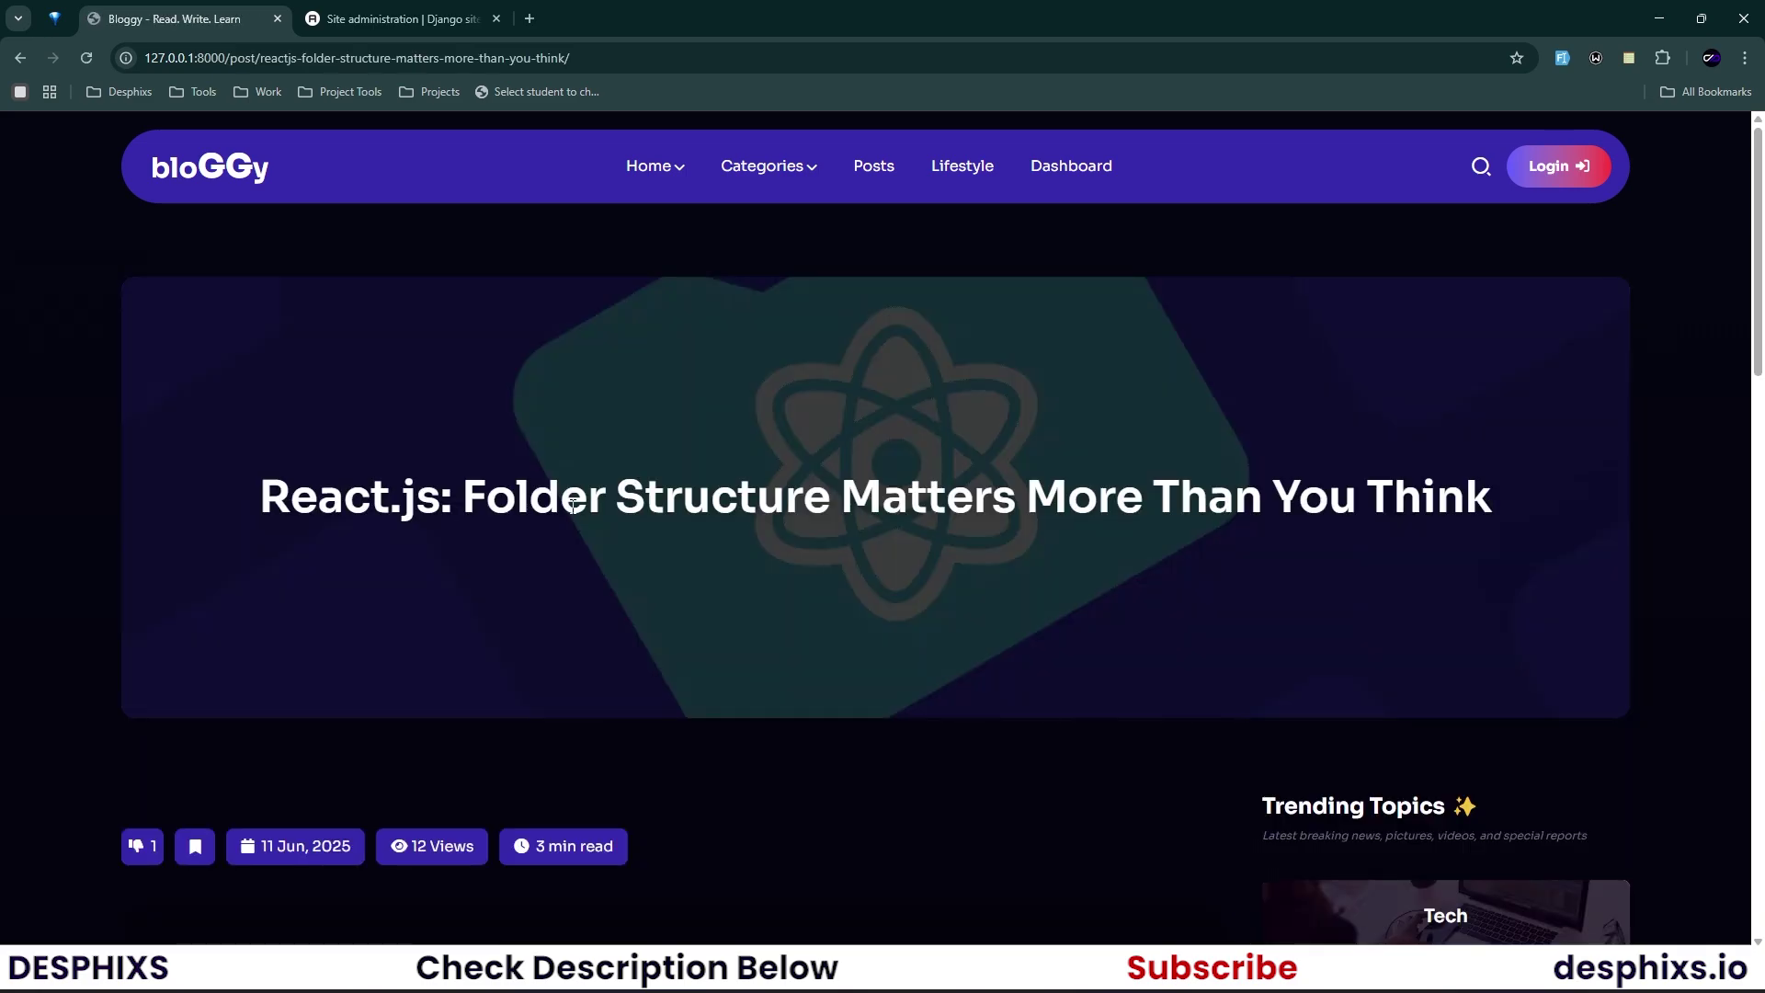
pyautogui.moveTo(318, 498); pyautogui.dragTo(1072, 506)
pyautogui.click(1071, 507)
pyautogui.scroll(-5, 963, 368)
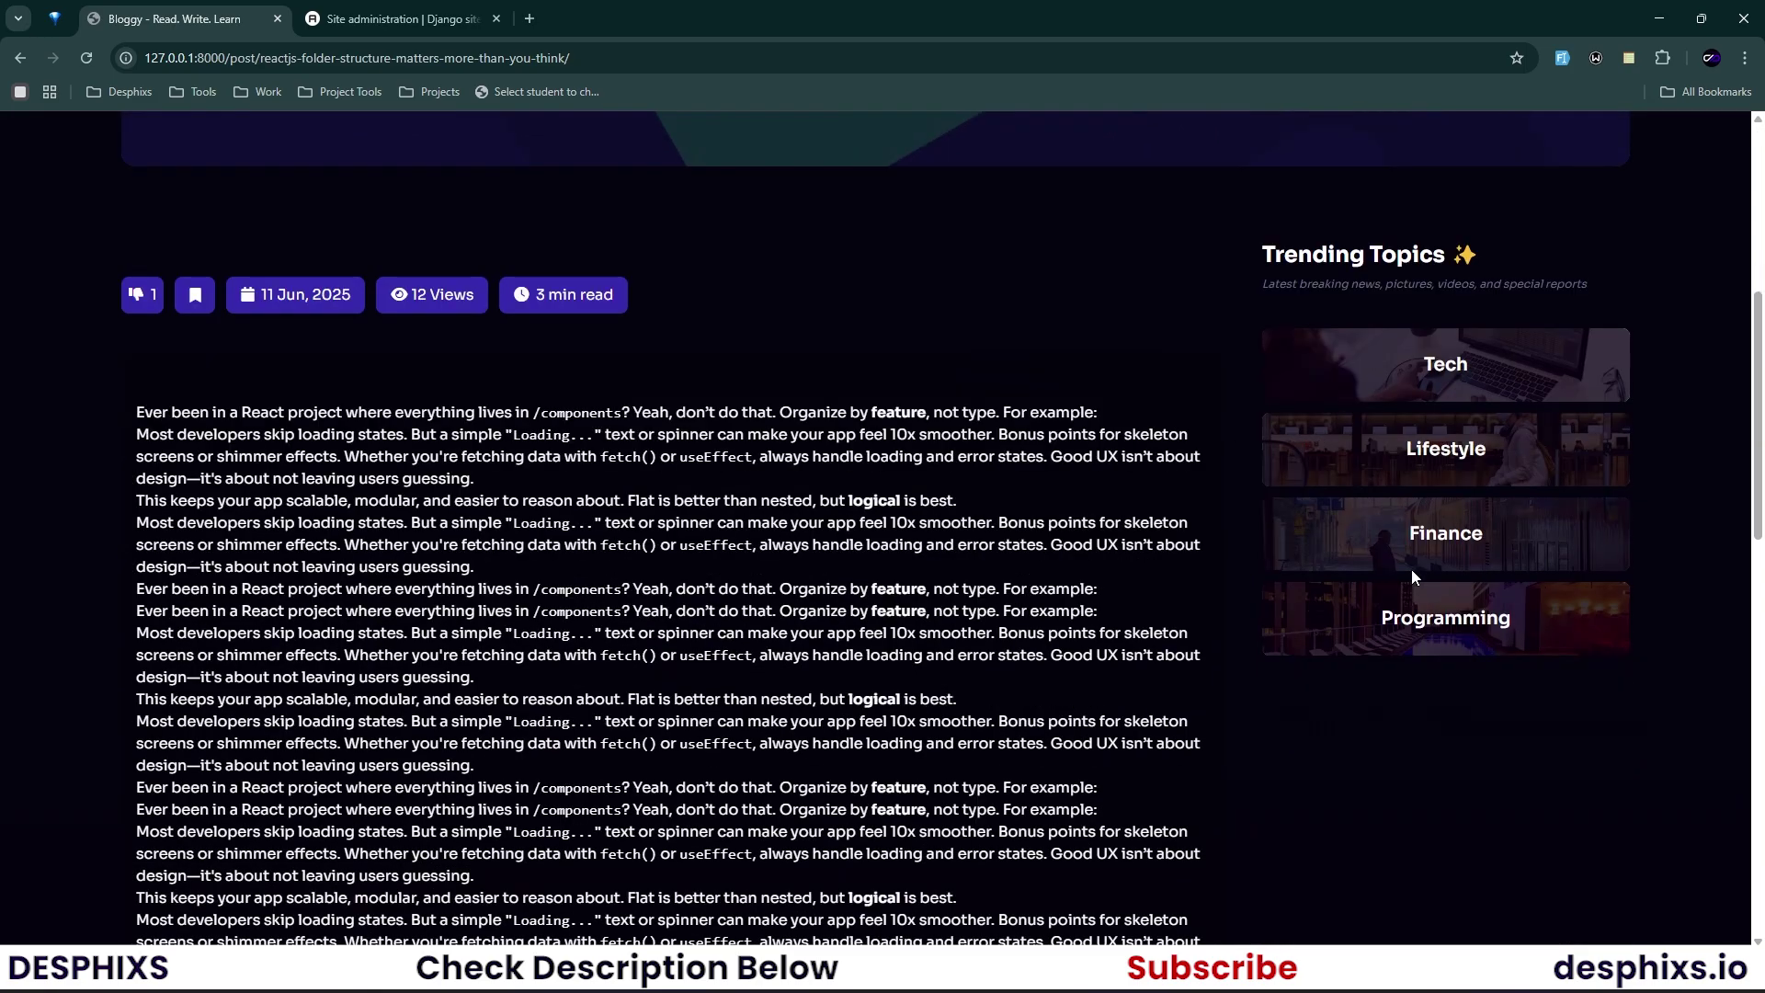
pyautogui.moveTo(121, 414); pyautogui.dragTo(427, 504)
pyautogui.scroll(-5, 275, 588)
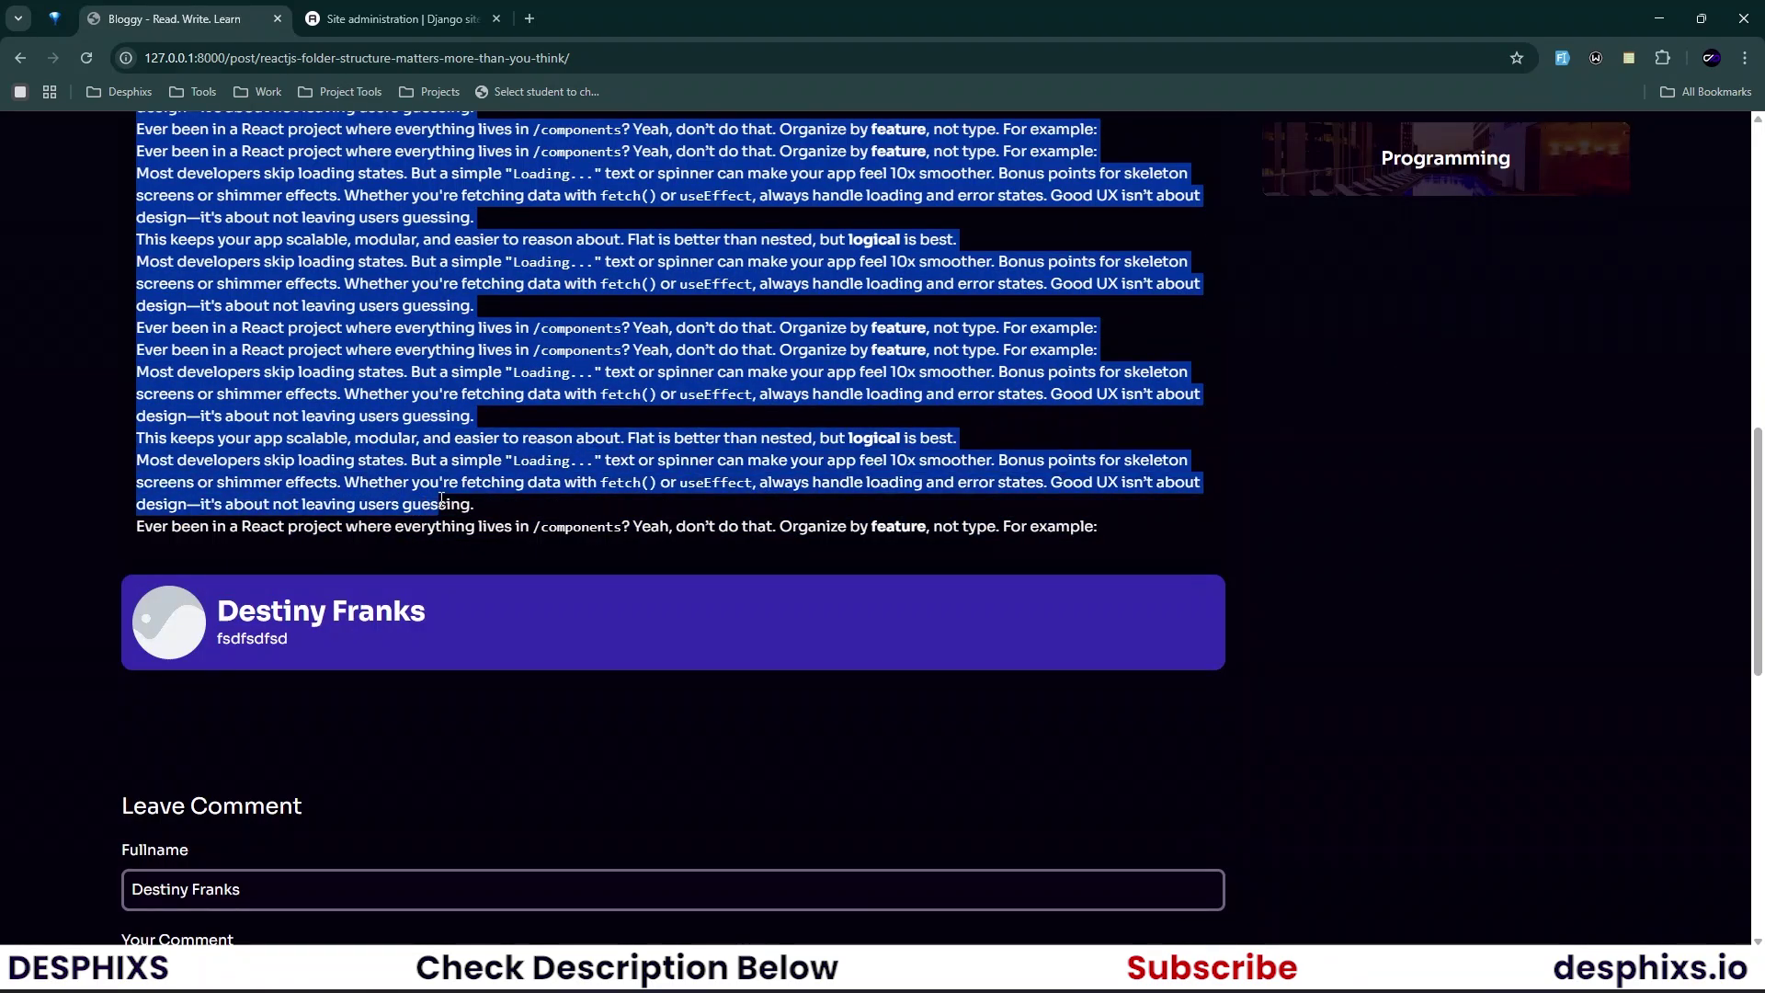
pyautogui.click(427, 503)
pyautogui.scroll(4, 416, 533)
pyautogui.moveTo(138, 342); pyautogui.dragTo(349, 561)
pyautogui.click(361, 550)
pyautogui.scroll(4, 361, 551)
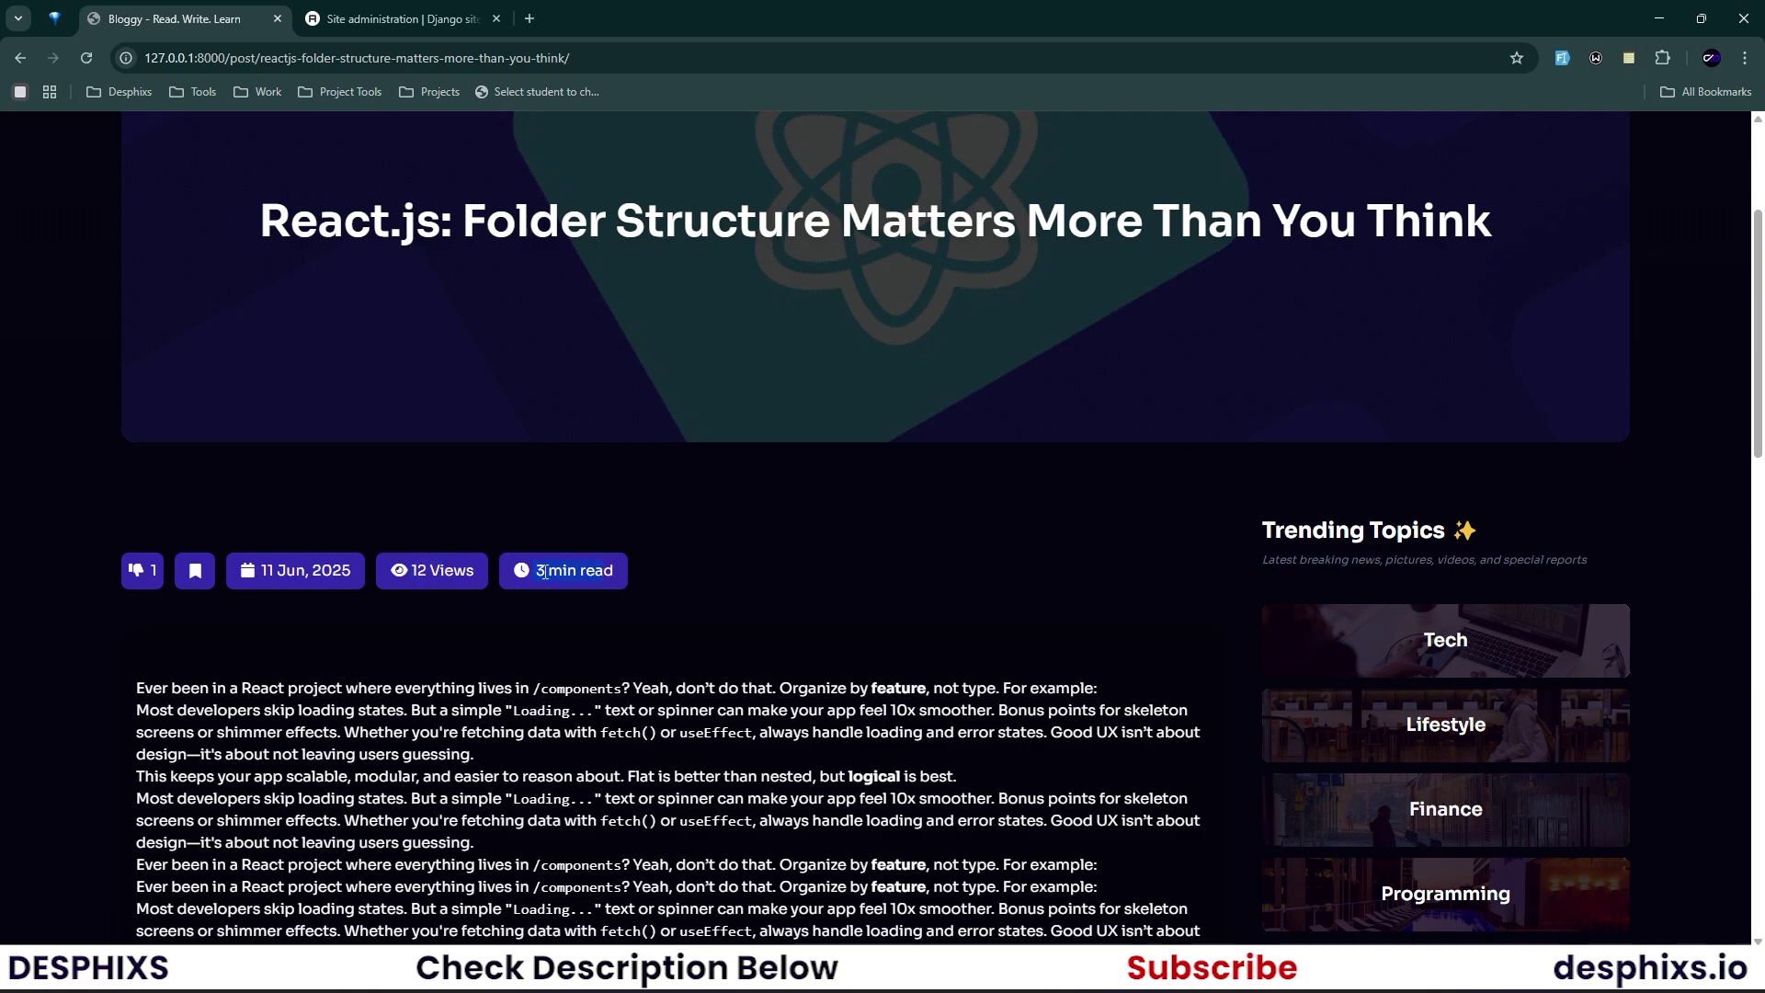
pyautogui.click(529, 602)
pyautogui.scroll(-15, 480, 526)
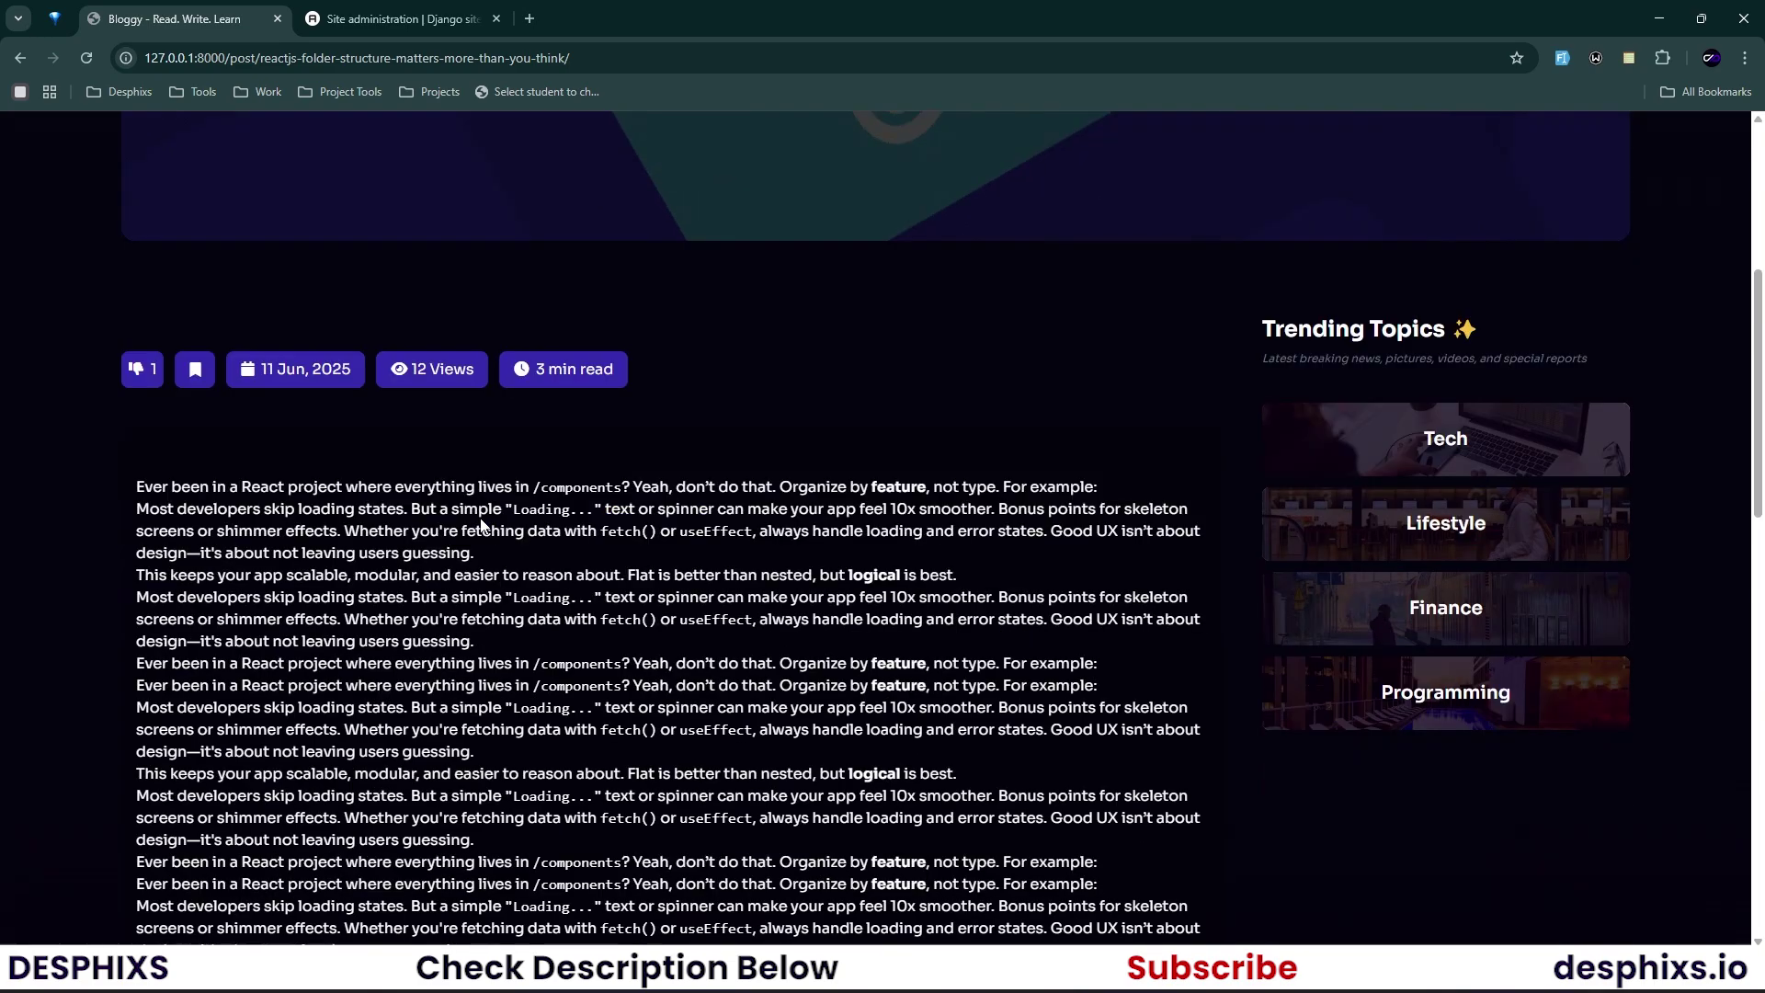
pyautogui.scroll(2, 476, 524)
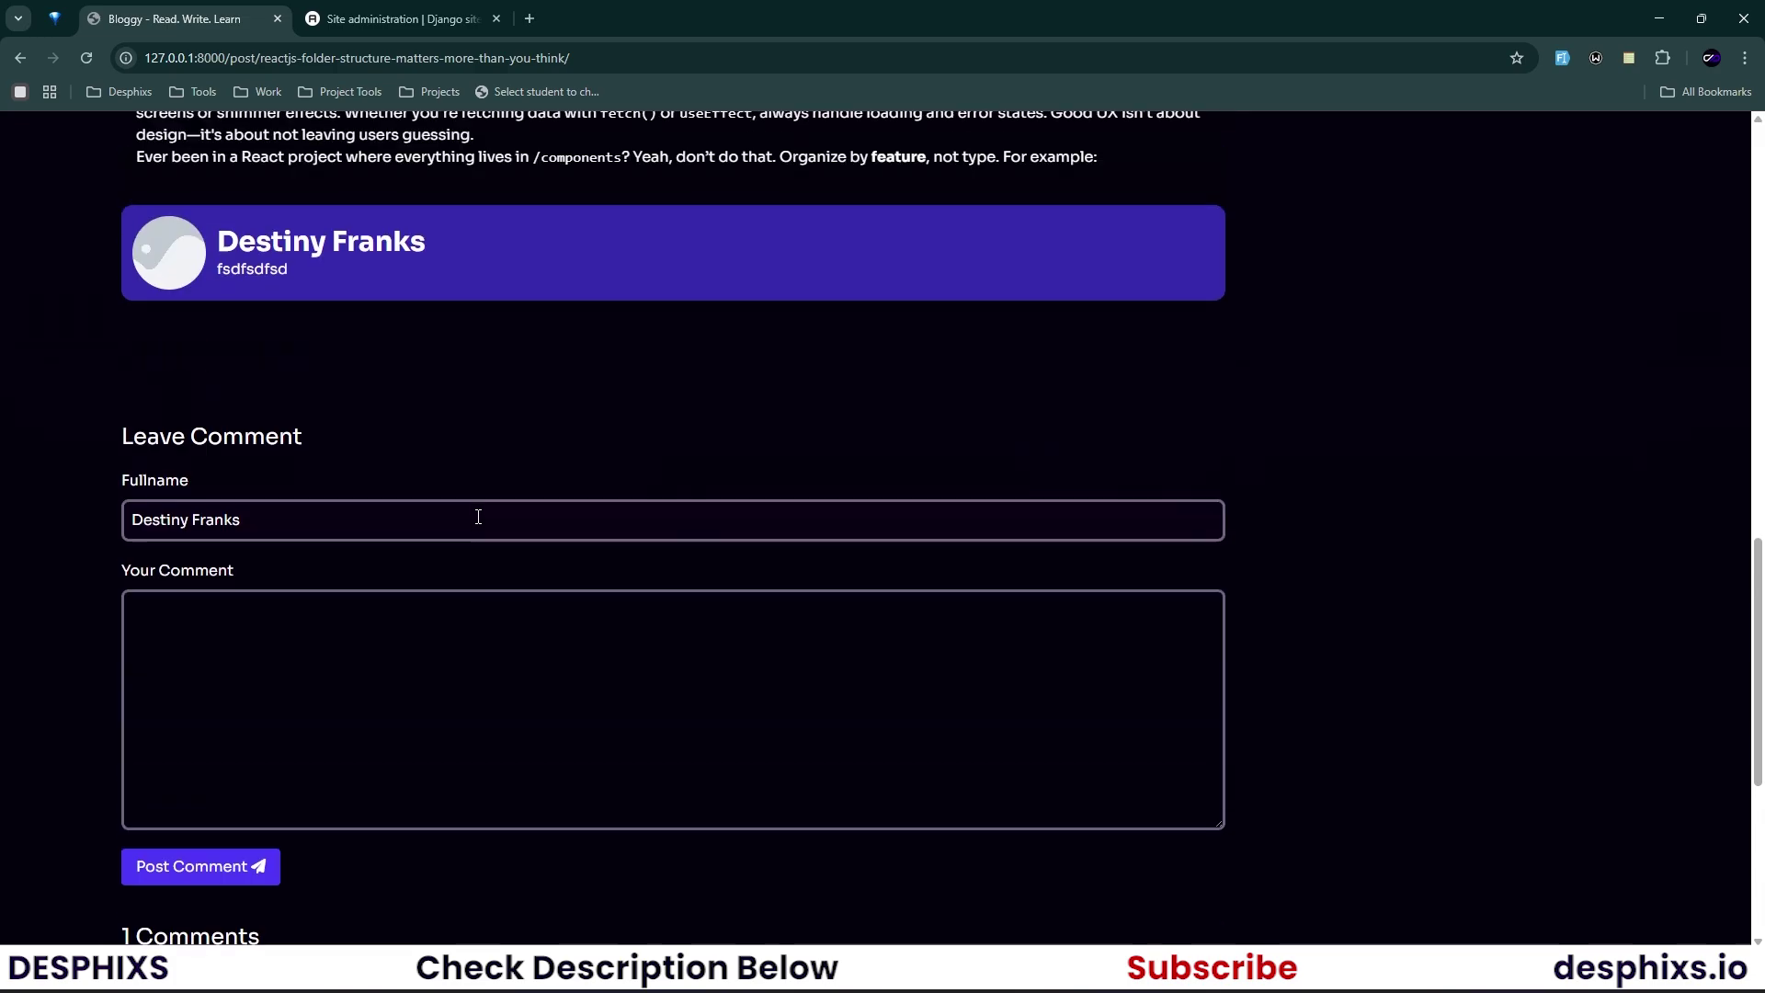
pyautogui.scroll(-2, 205, 560)
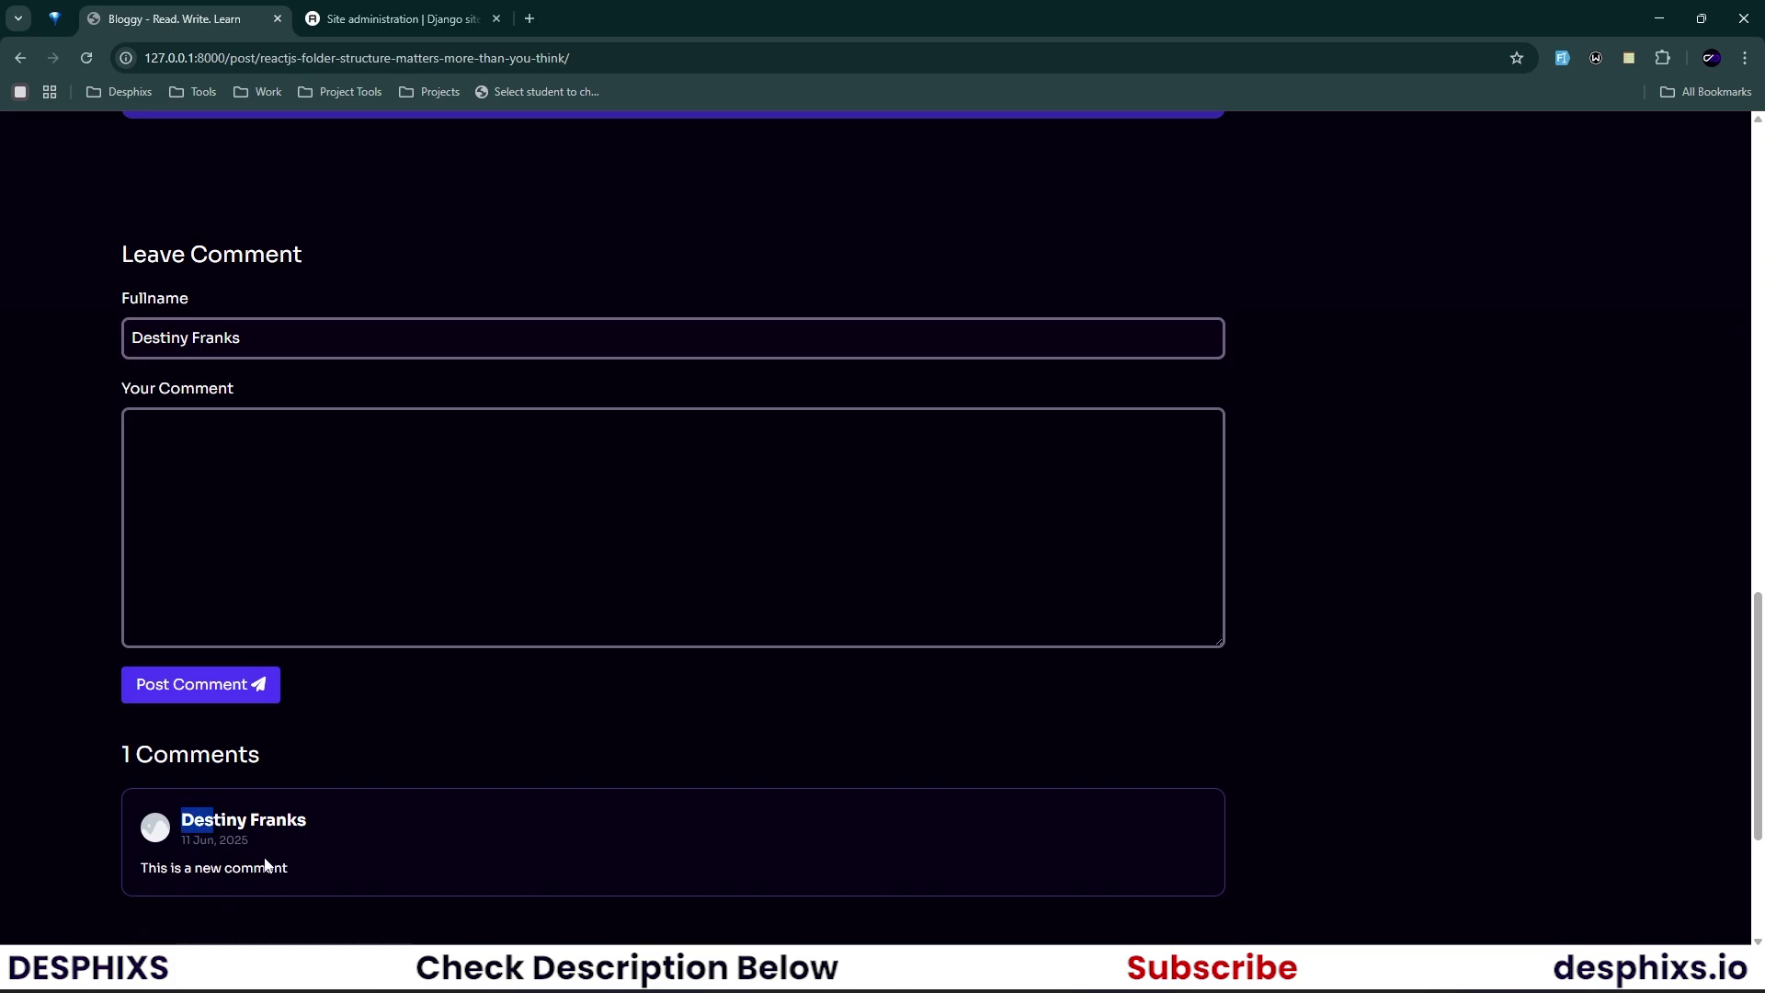
pyautogui.scroll(2, 306, 828)
pyautogui.scroll(15, 338, 764)
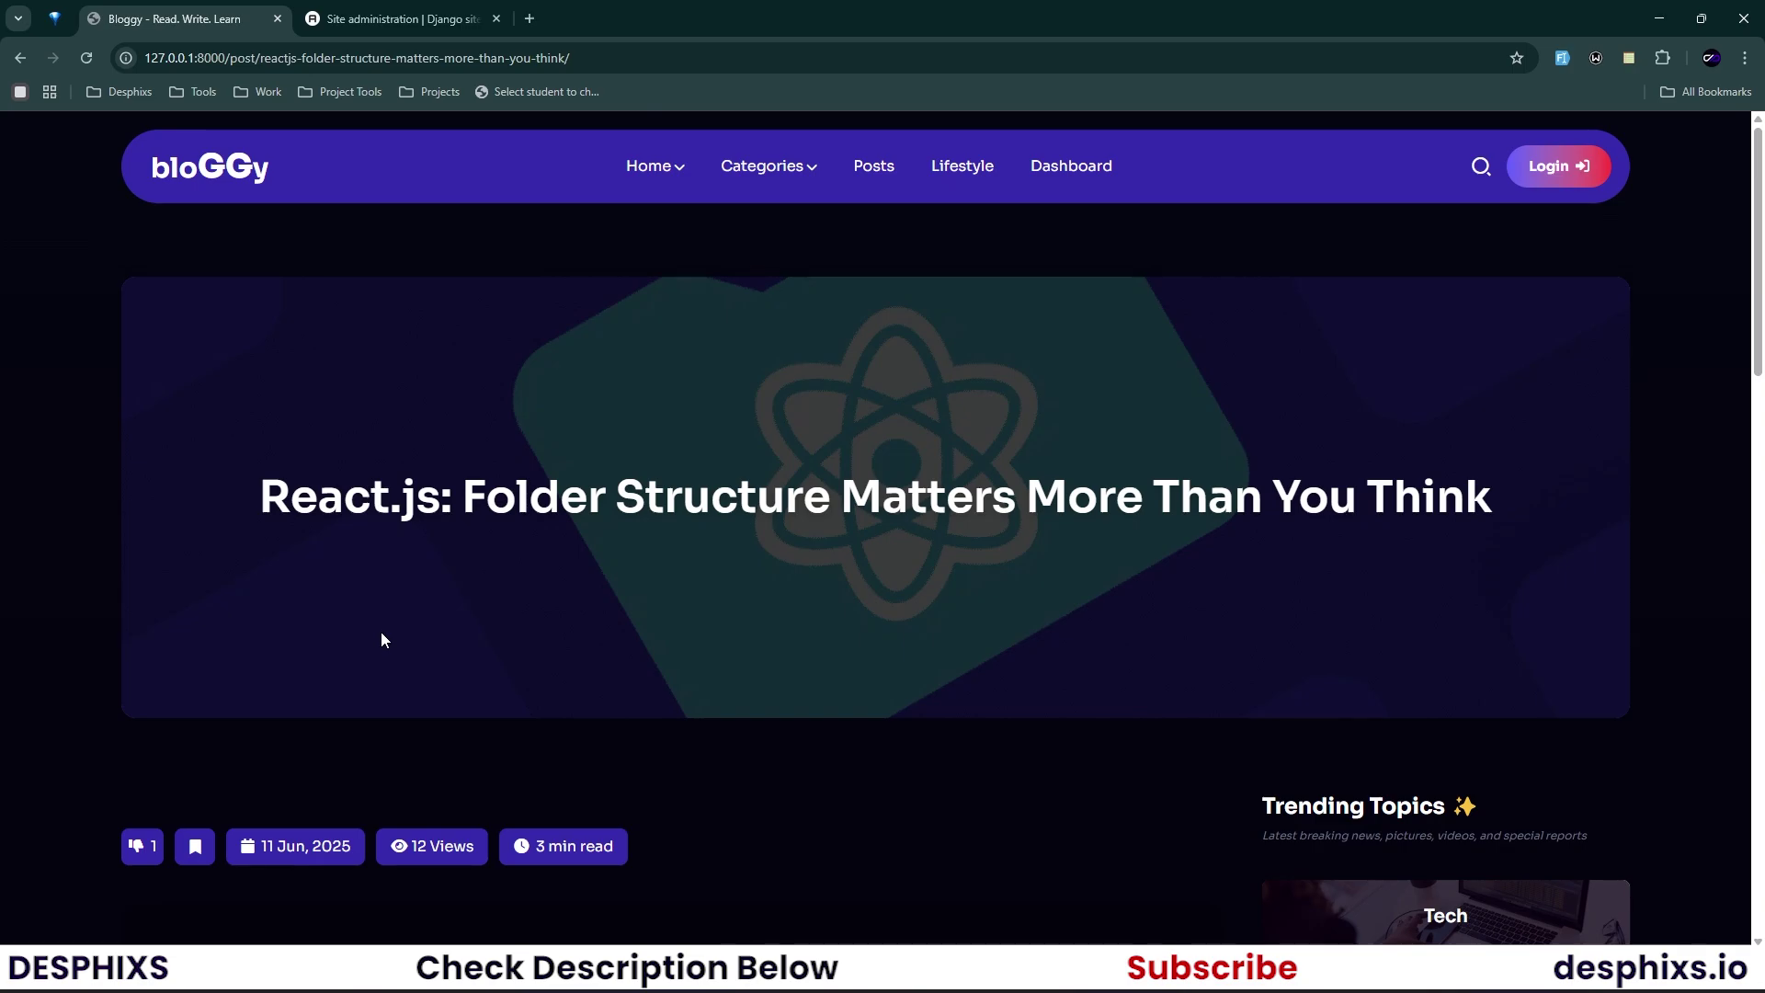
# Go from Login to Register Account and auto-fill the full name, e-mail and both passwords.
pyautogui.click(1556, 165)
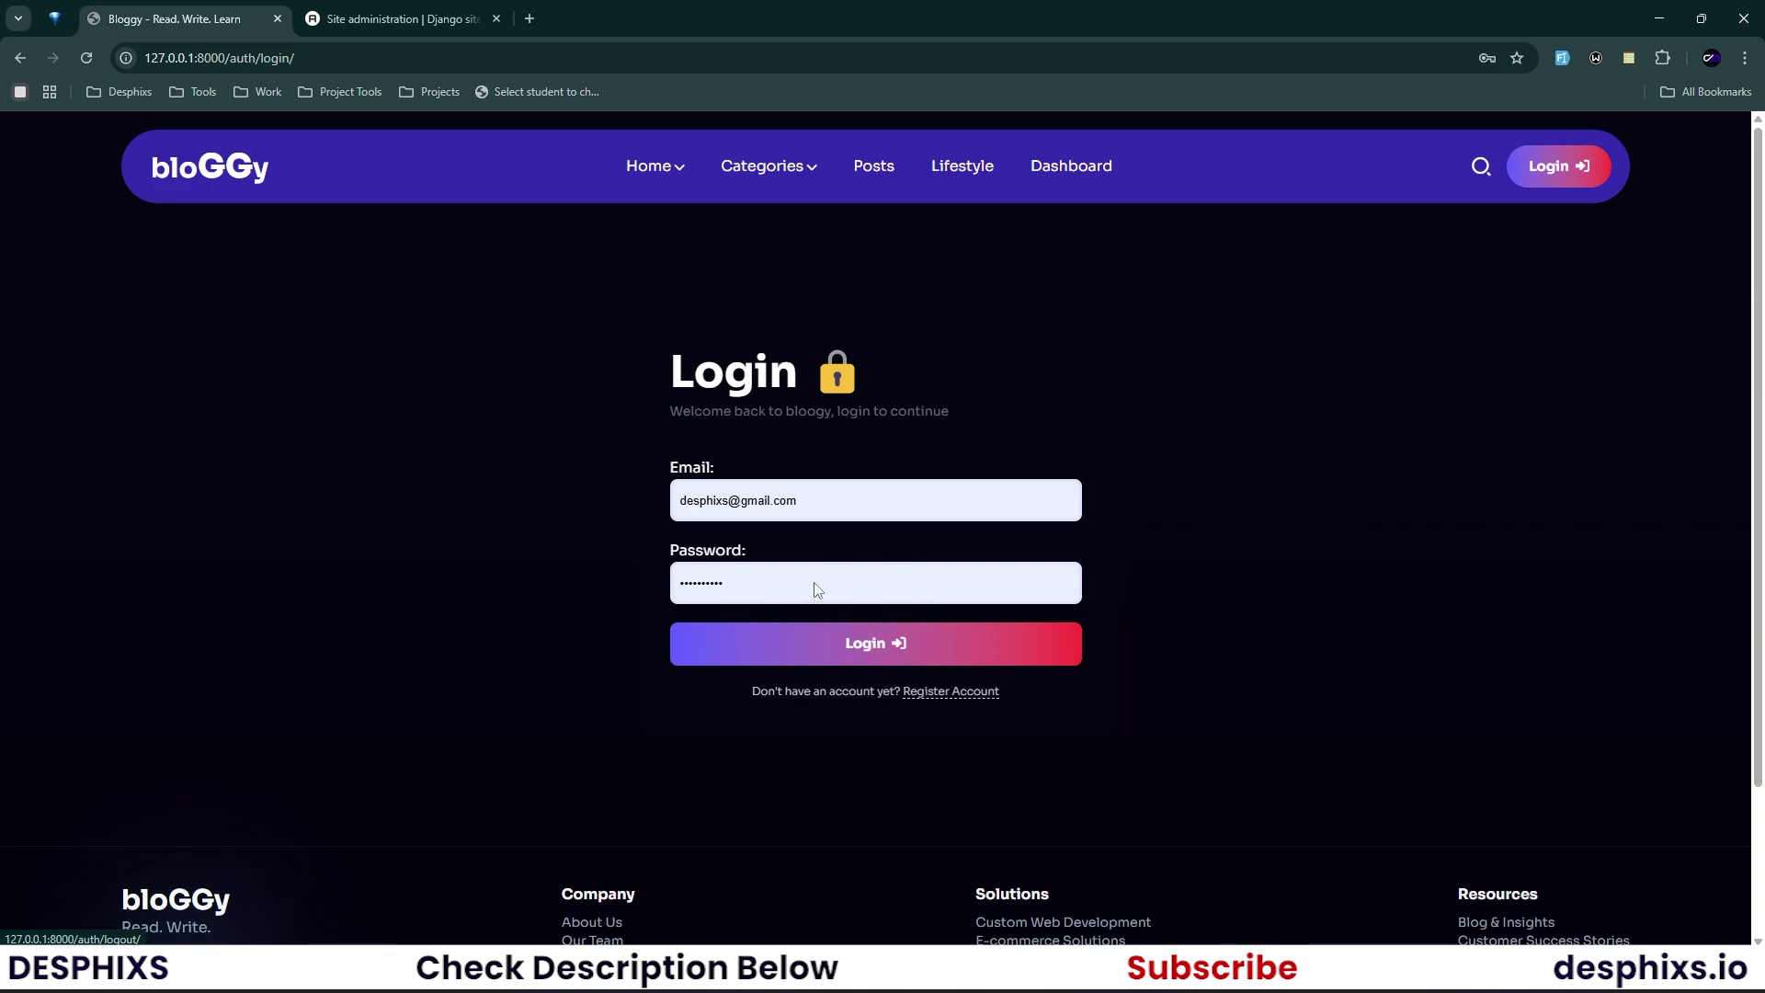
pyautogui.click(945, 701)
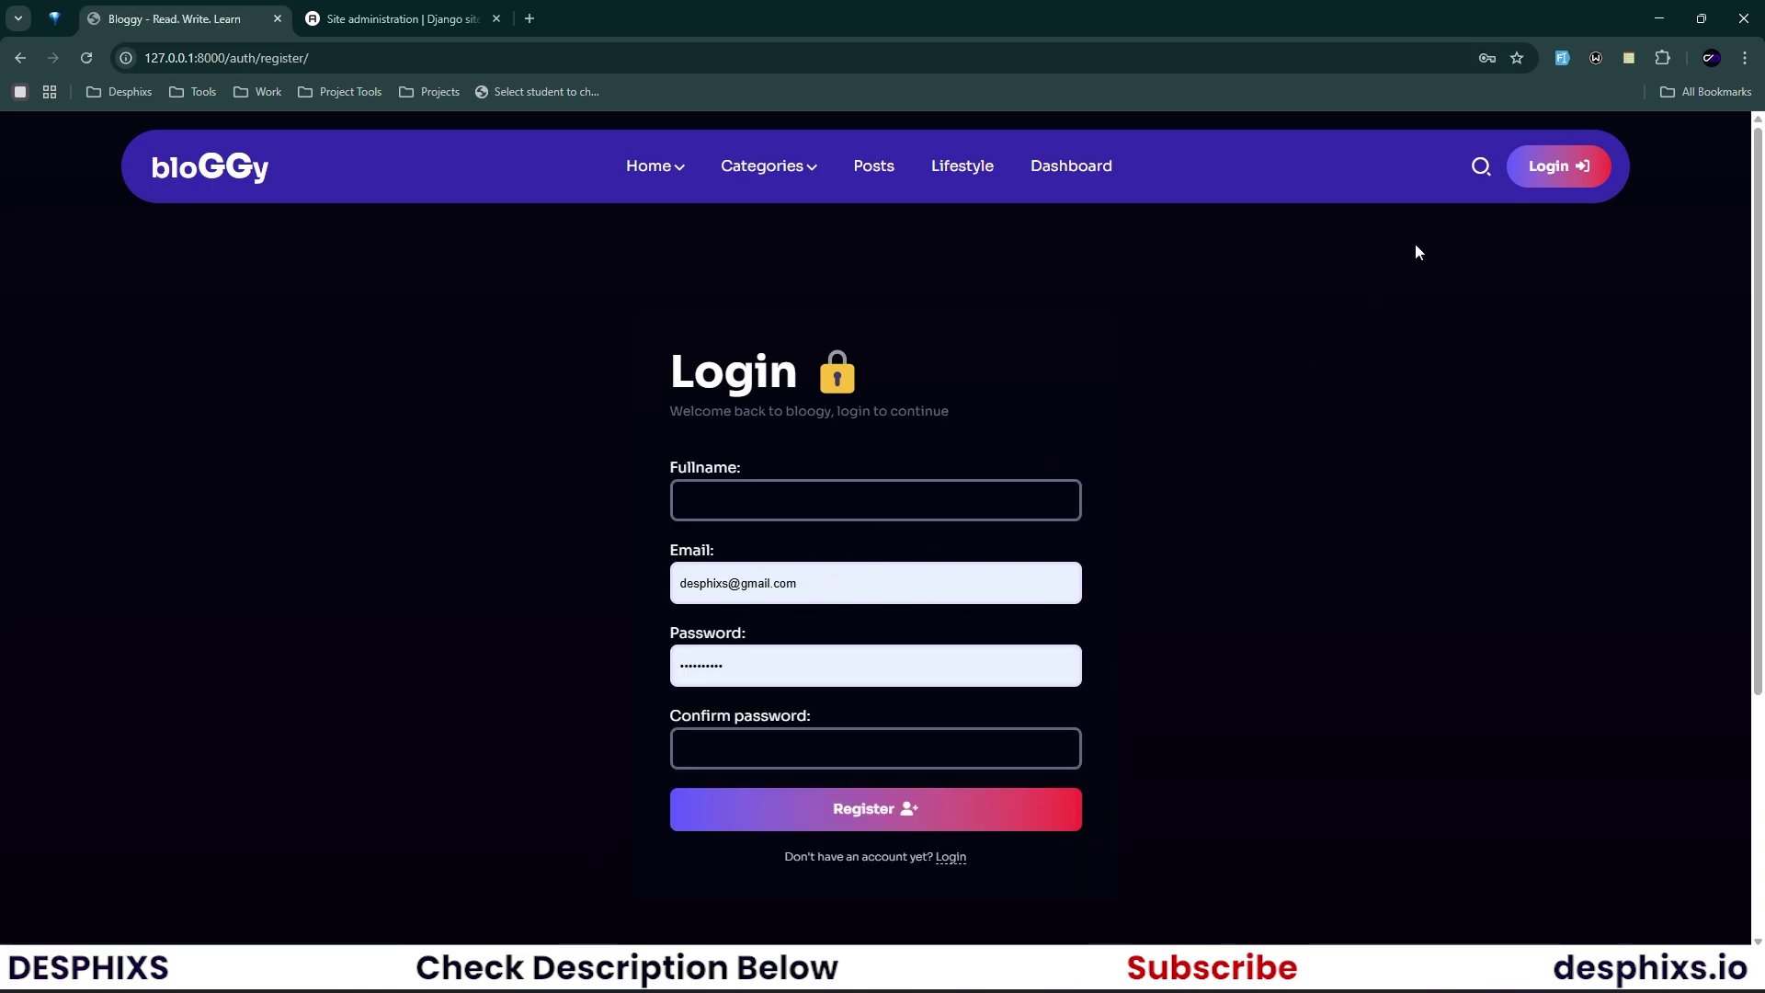
pyautogui.hotkey('alt', 'shift', 'f')
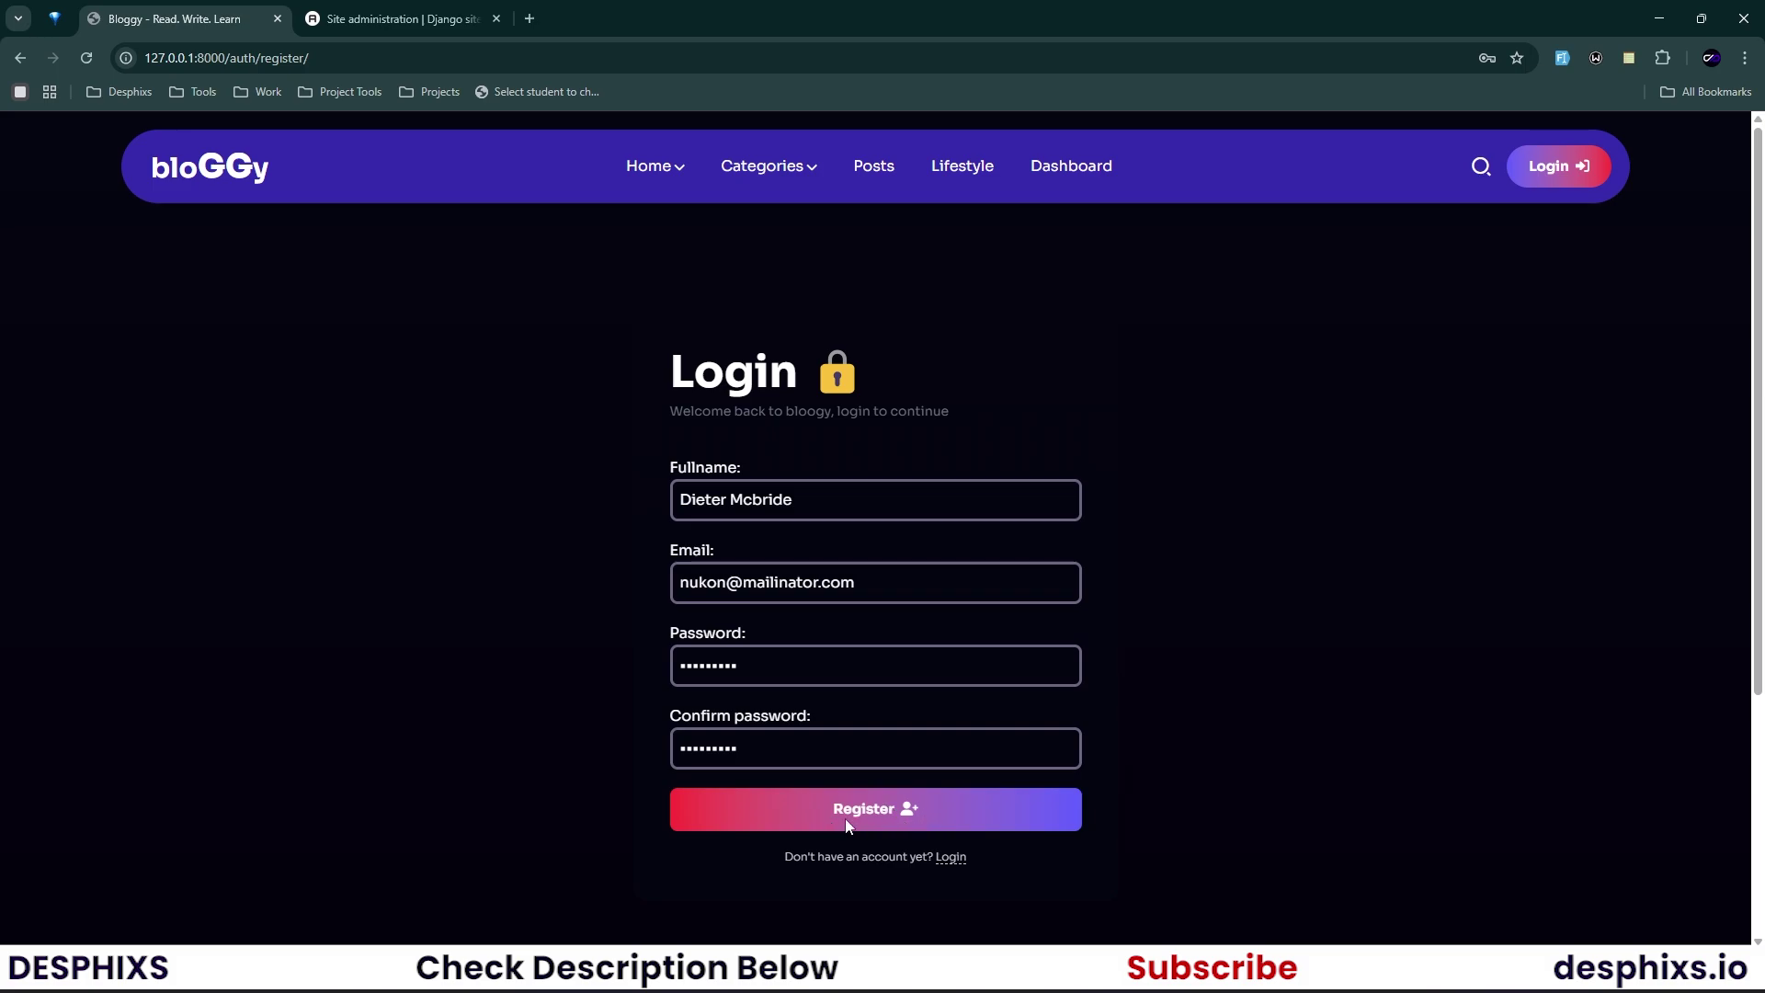
# Submit the registration, then log in with the new account's e-mail and password.
pyautogui.click(875, 811)
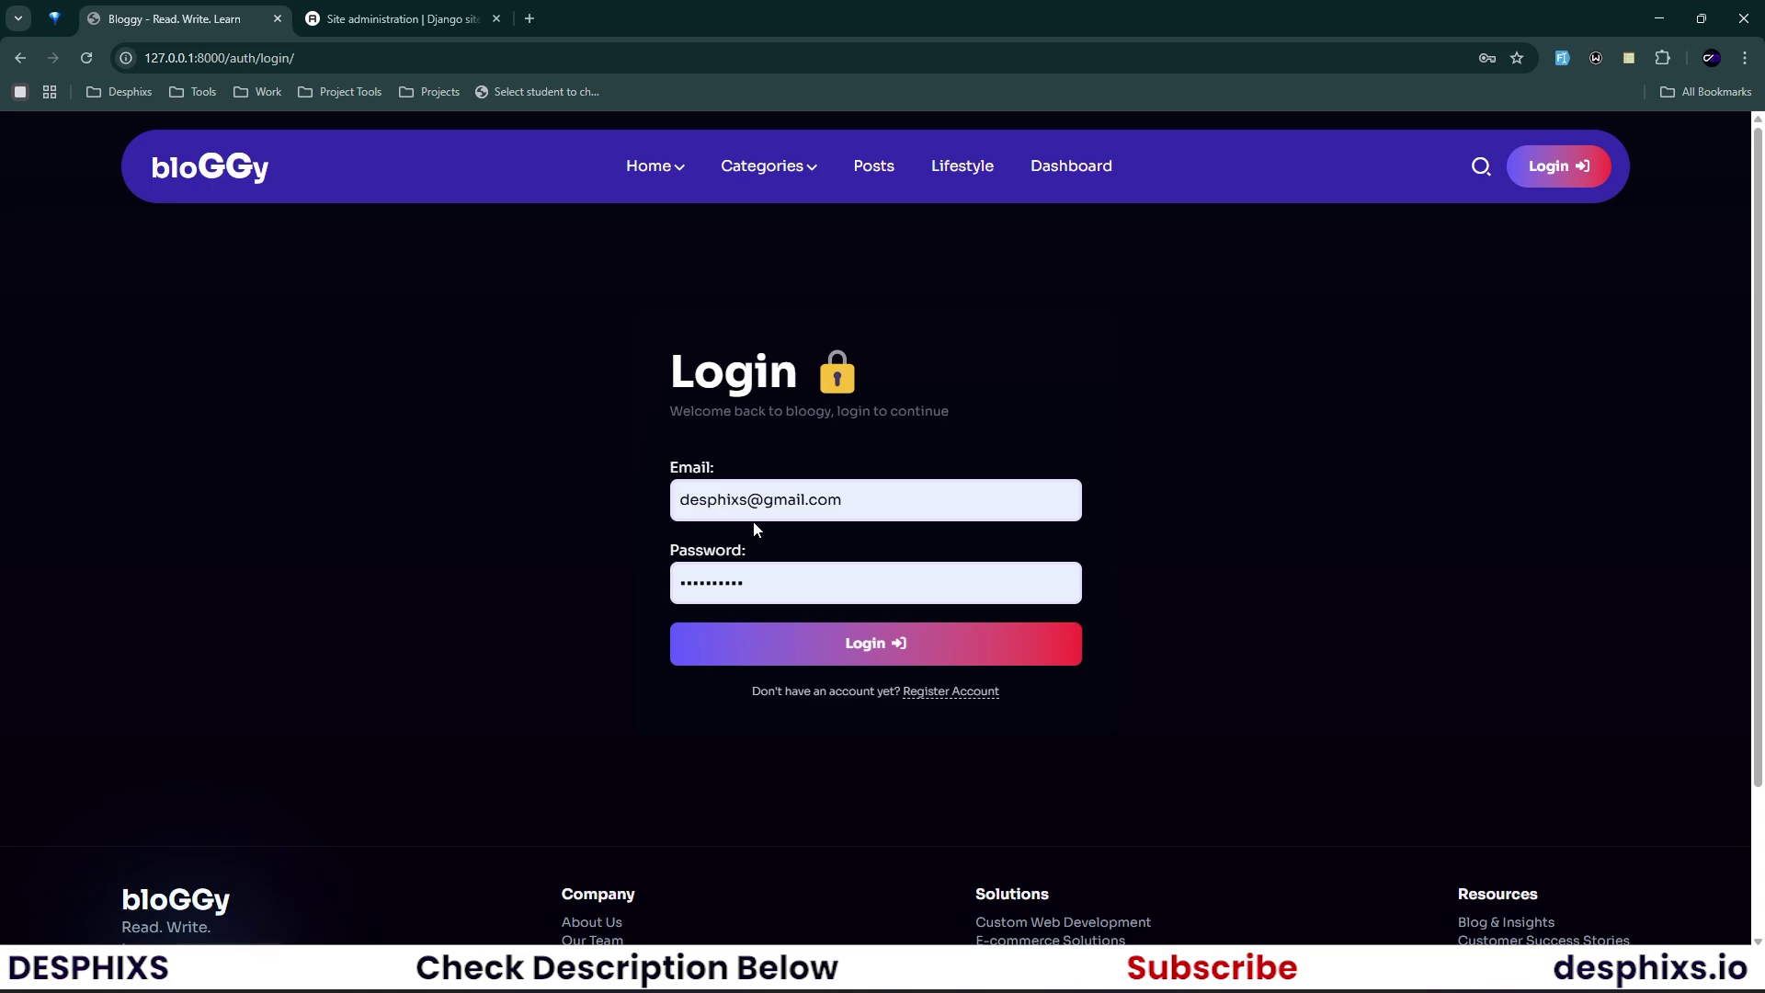
pyautogui.moveTo(844, 500); pyautogui.dragTo(773, 500)
pyautogui.moveTo(631, 498); pyautogui.dragTo(636, 506)
pyautogui.click(551, 504)
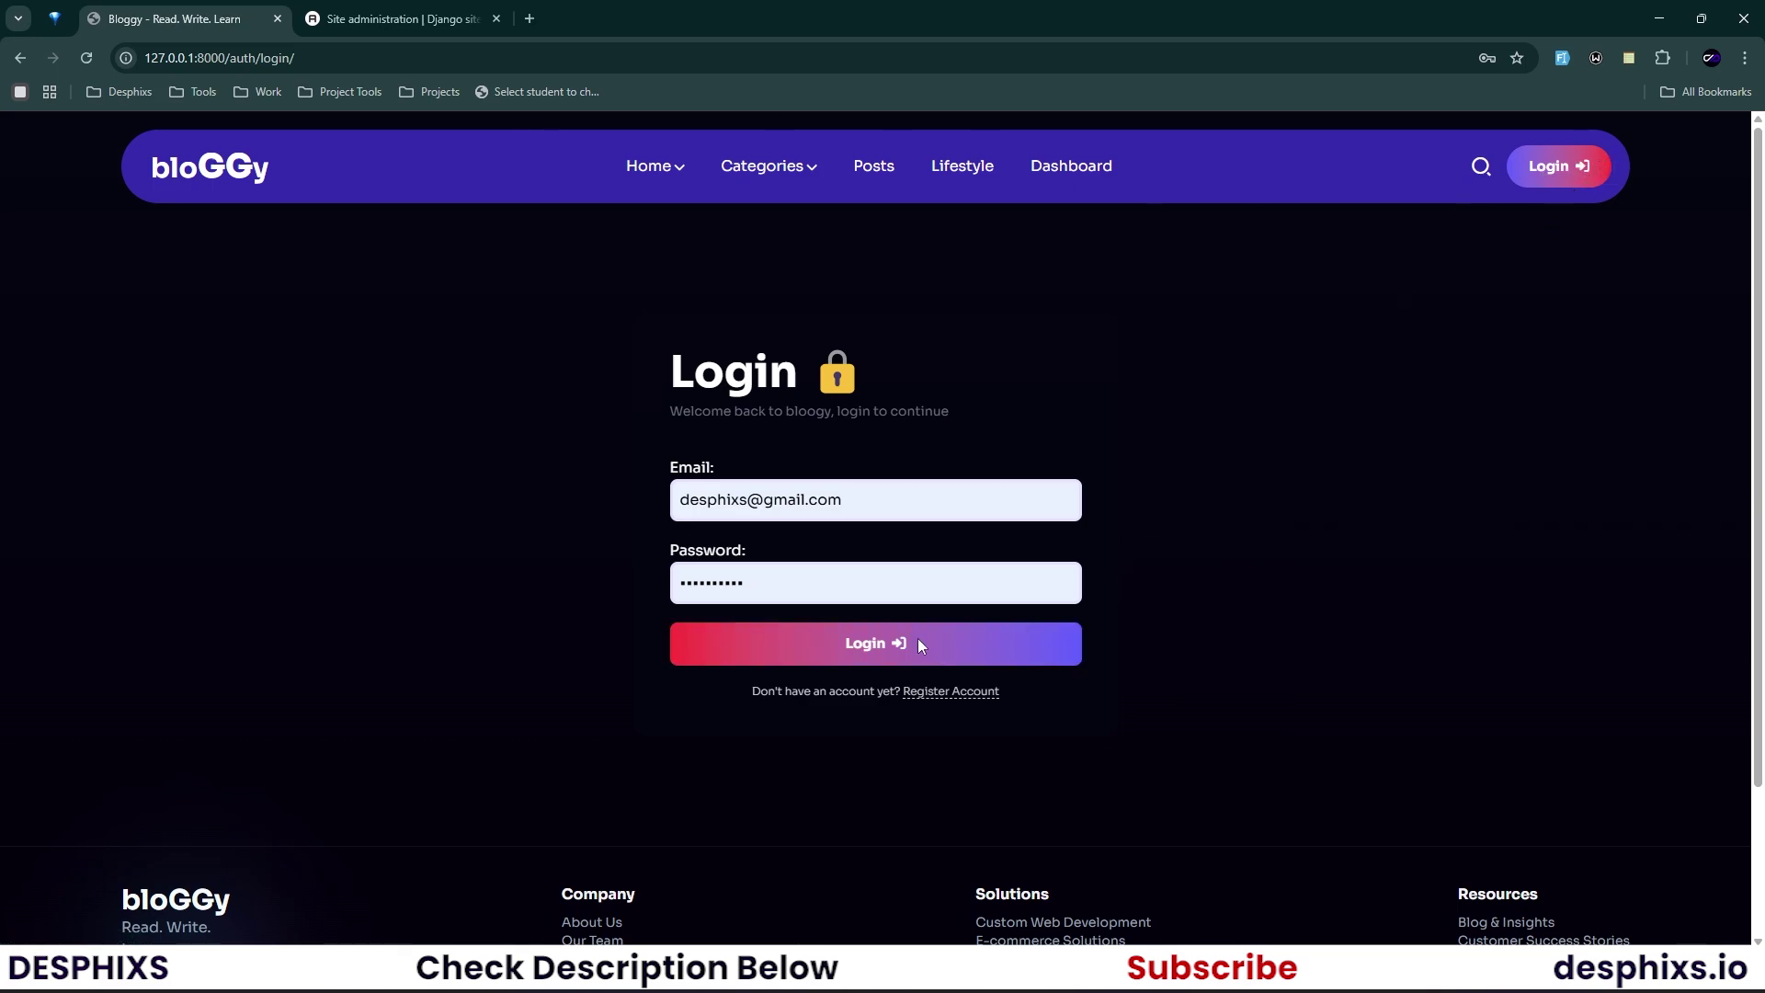
pyautogui.moveTo(842, 500); pyautogui.dragTo(667, 506)
pyautogui.click(538, 506)
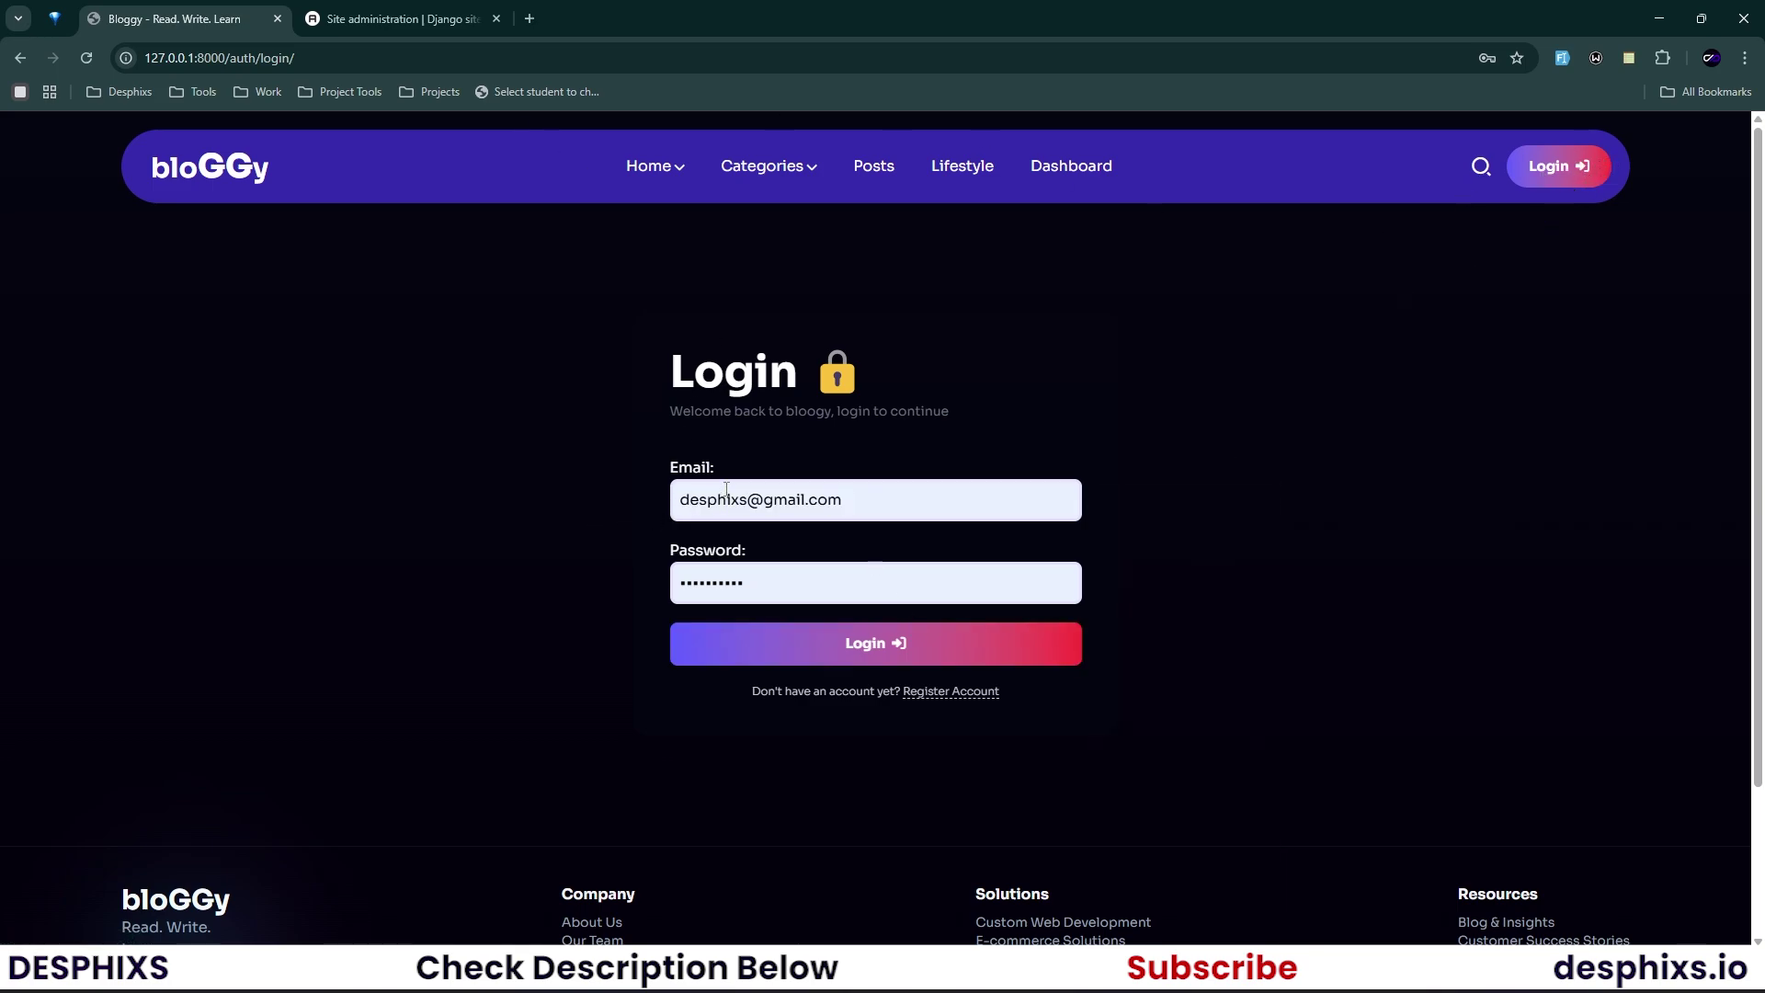
pyautogui.moveTo(760, 582); pyautogui.dragTo(630, 587)
pyautogui.click(609, 587)
pyautogui.click(895, 647)
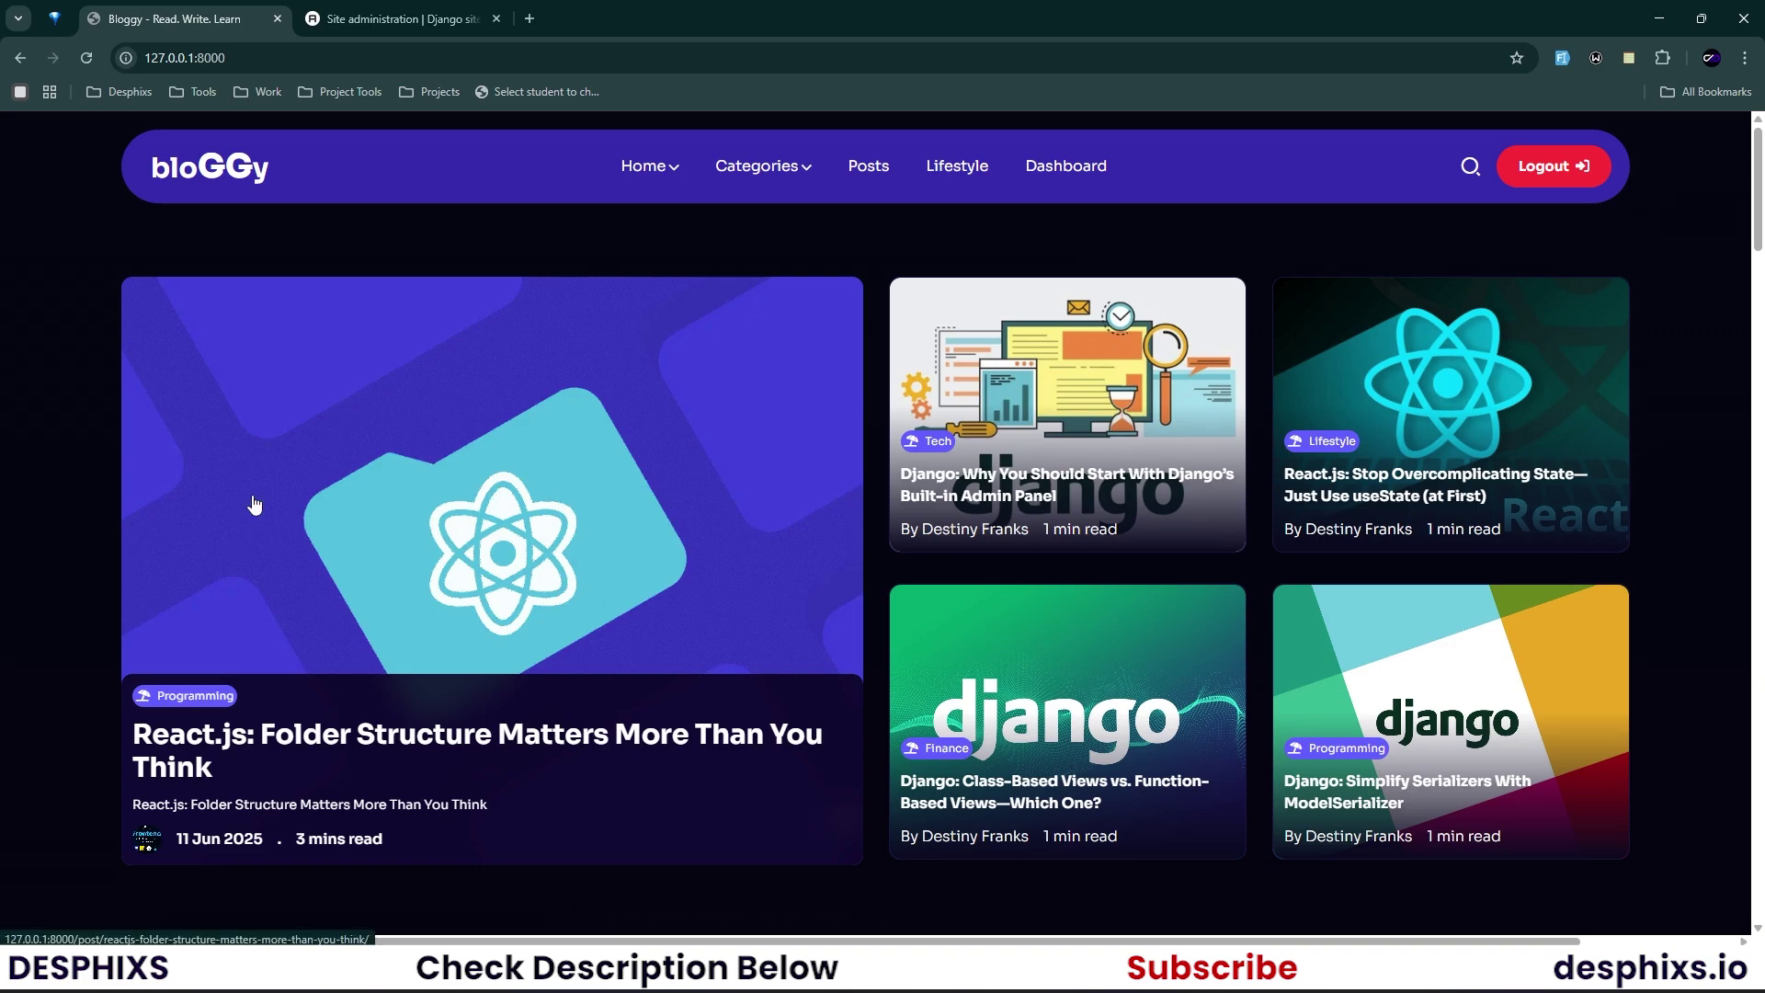
# Open the React.js folder-structure post, leave it liked with a count of 1, and bookmark it.
pyautogui.click(561, 492)
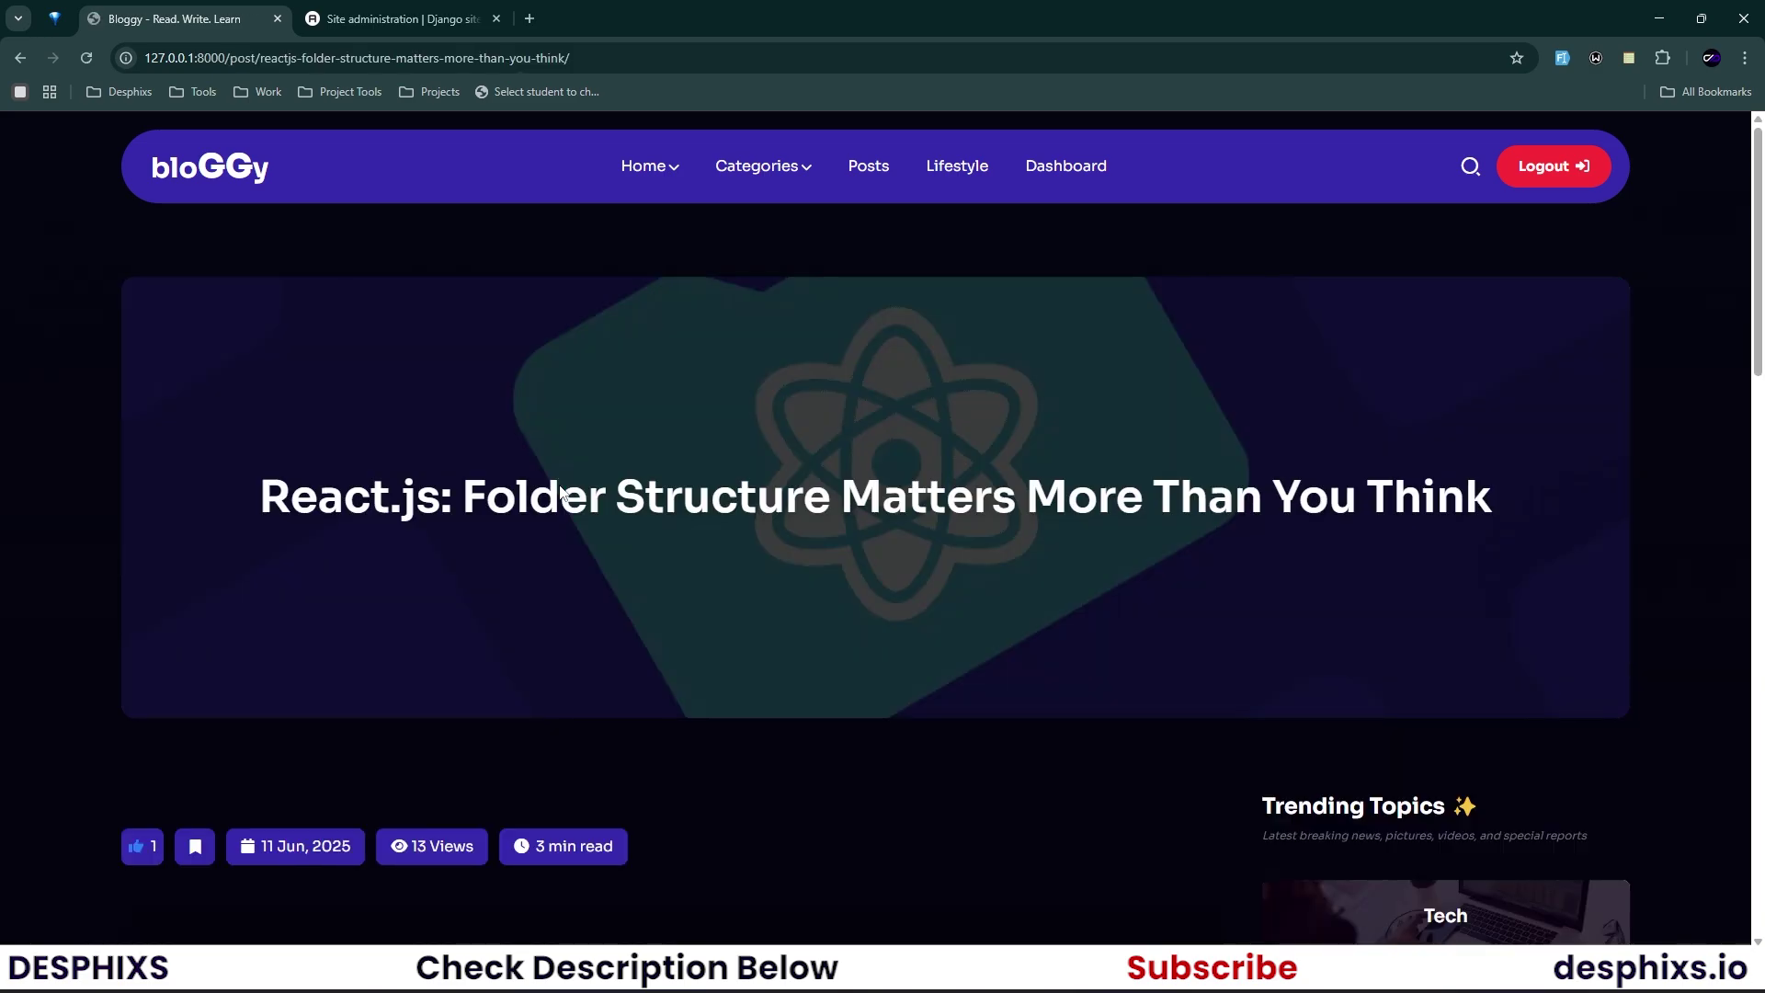
pyautogui.scroll(-2, 784, 503)
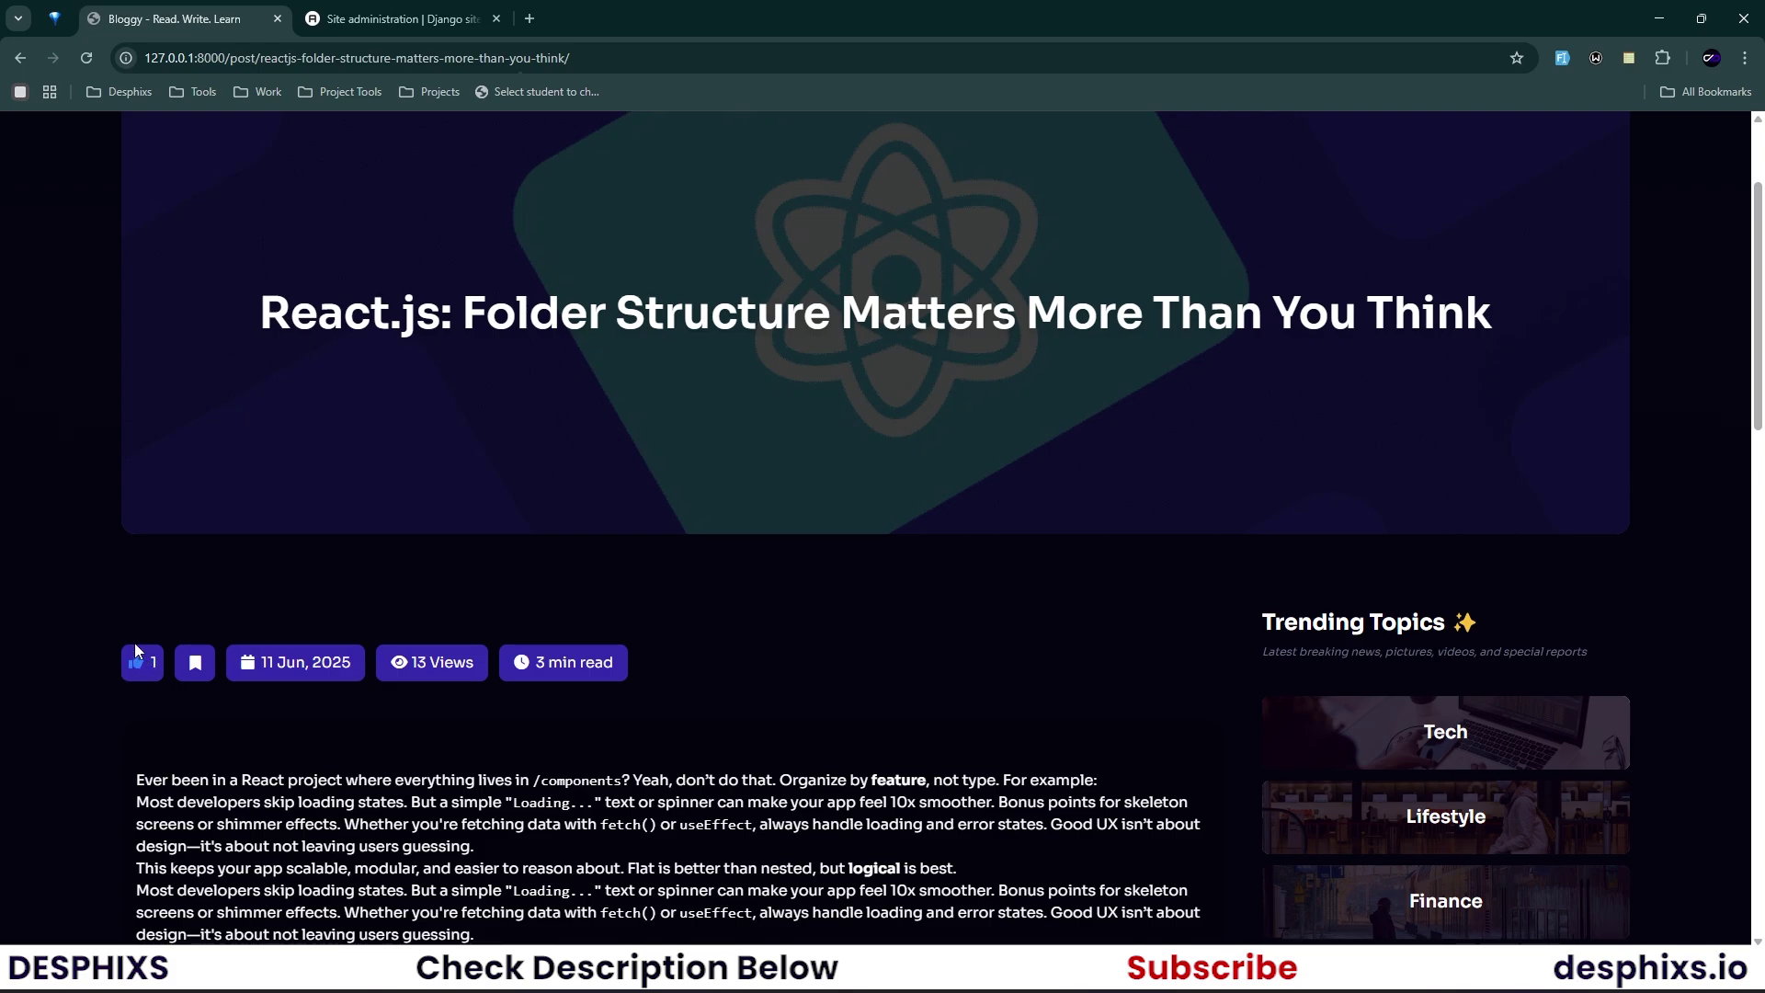
pyautogui.scroll(-8, 142, 638)
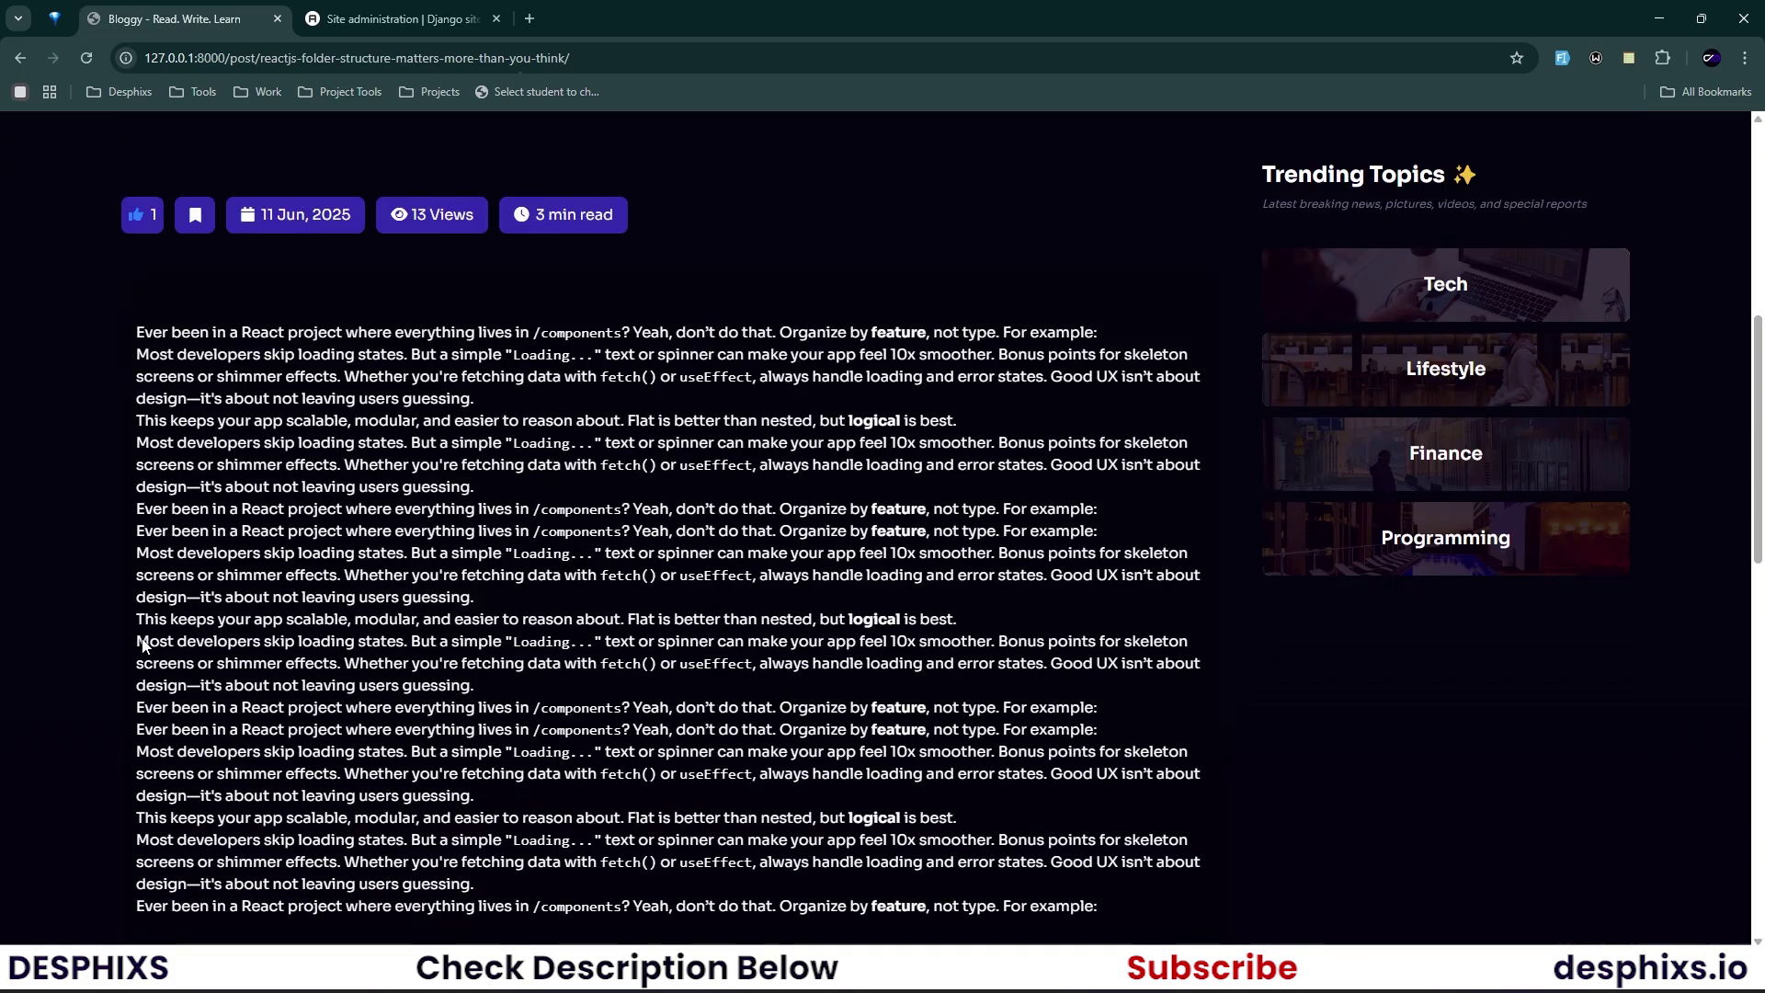
pyautogui.scroll(7, 147, 633)
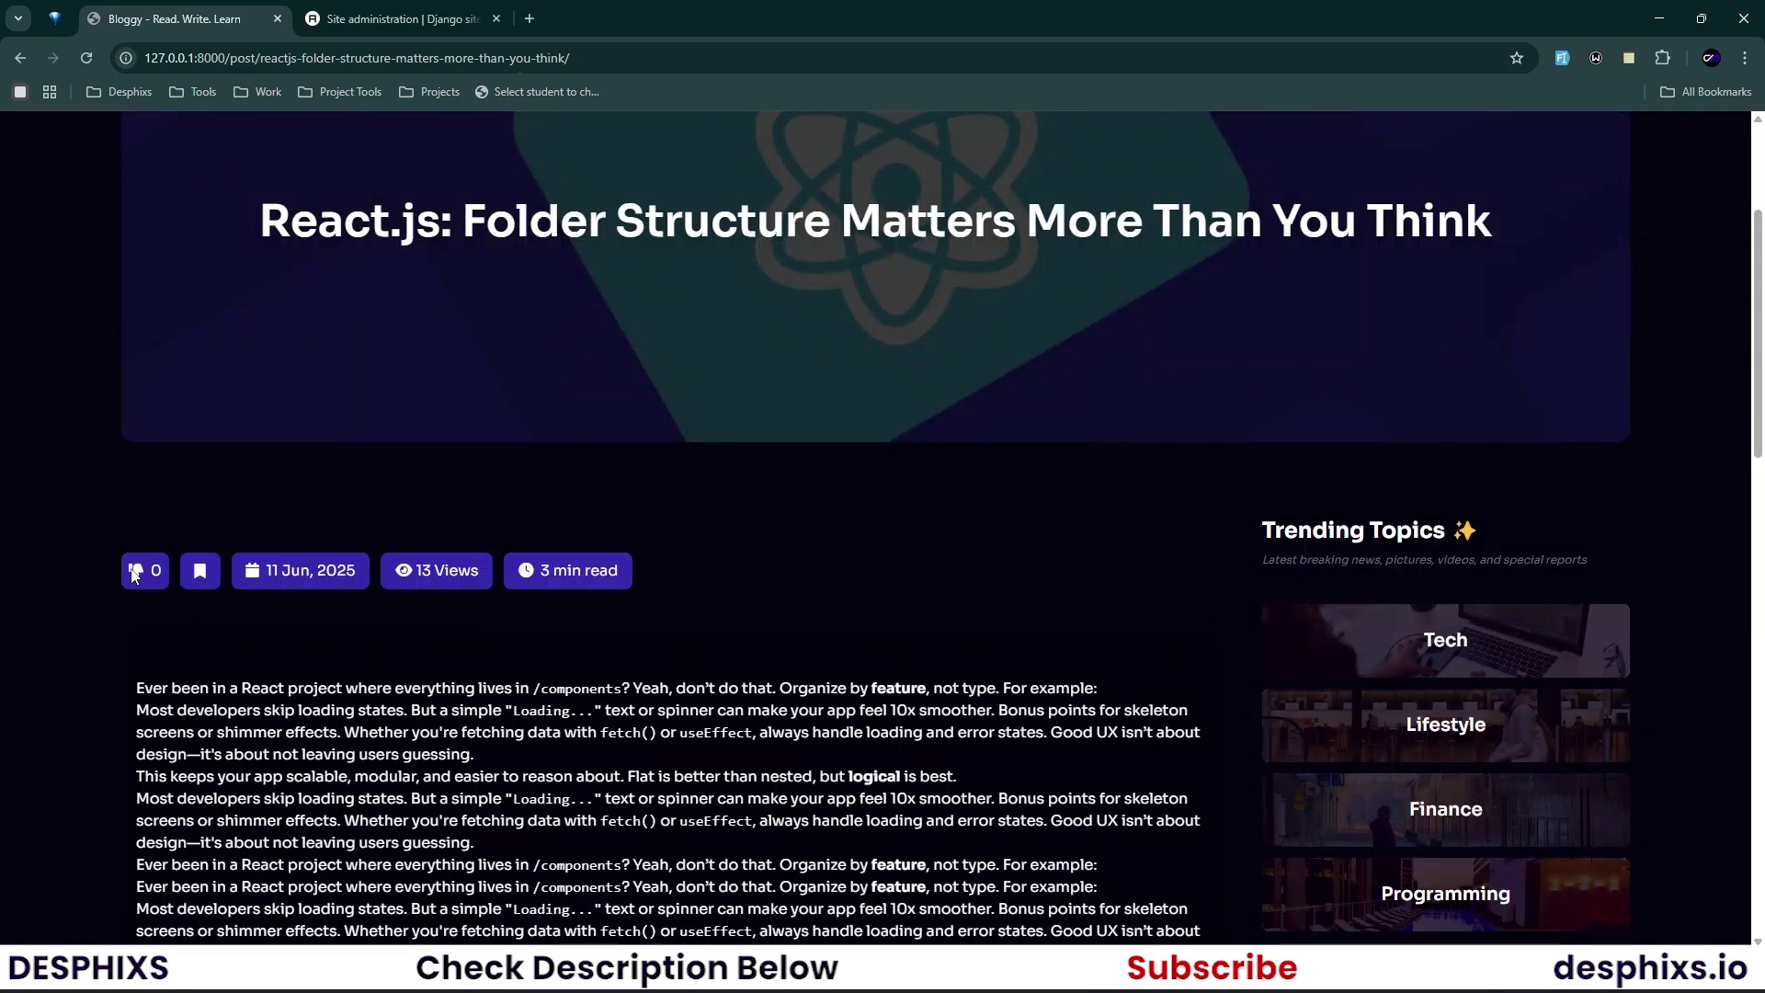
pyautogui.click(142, 583)
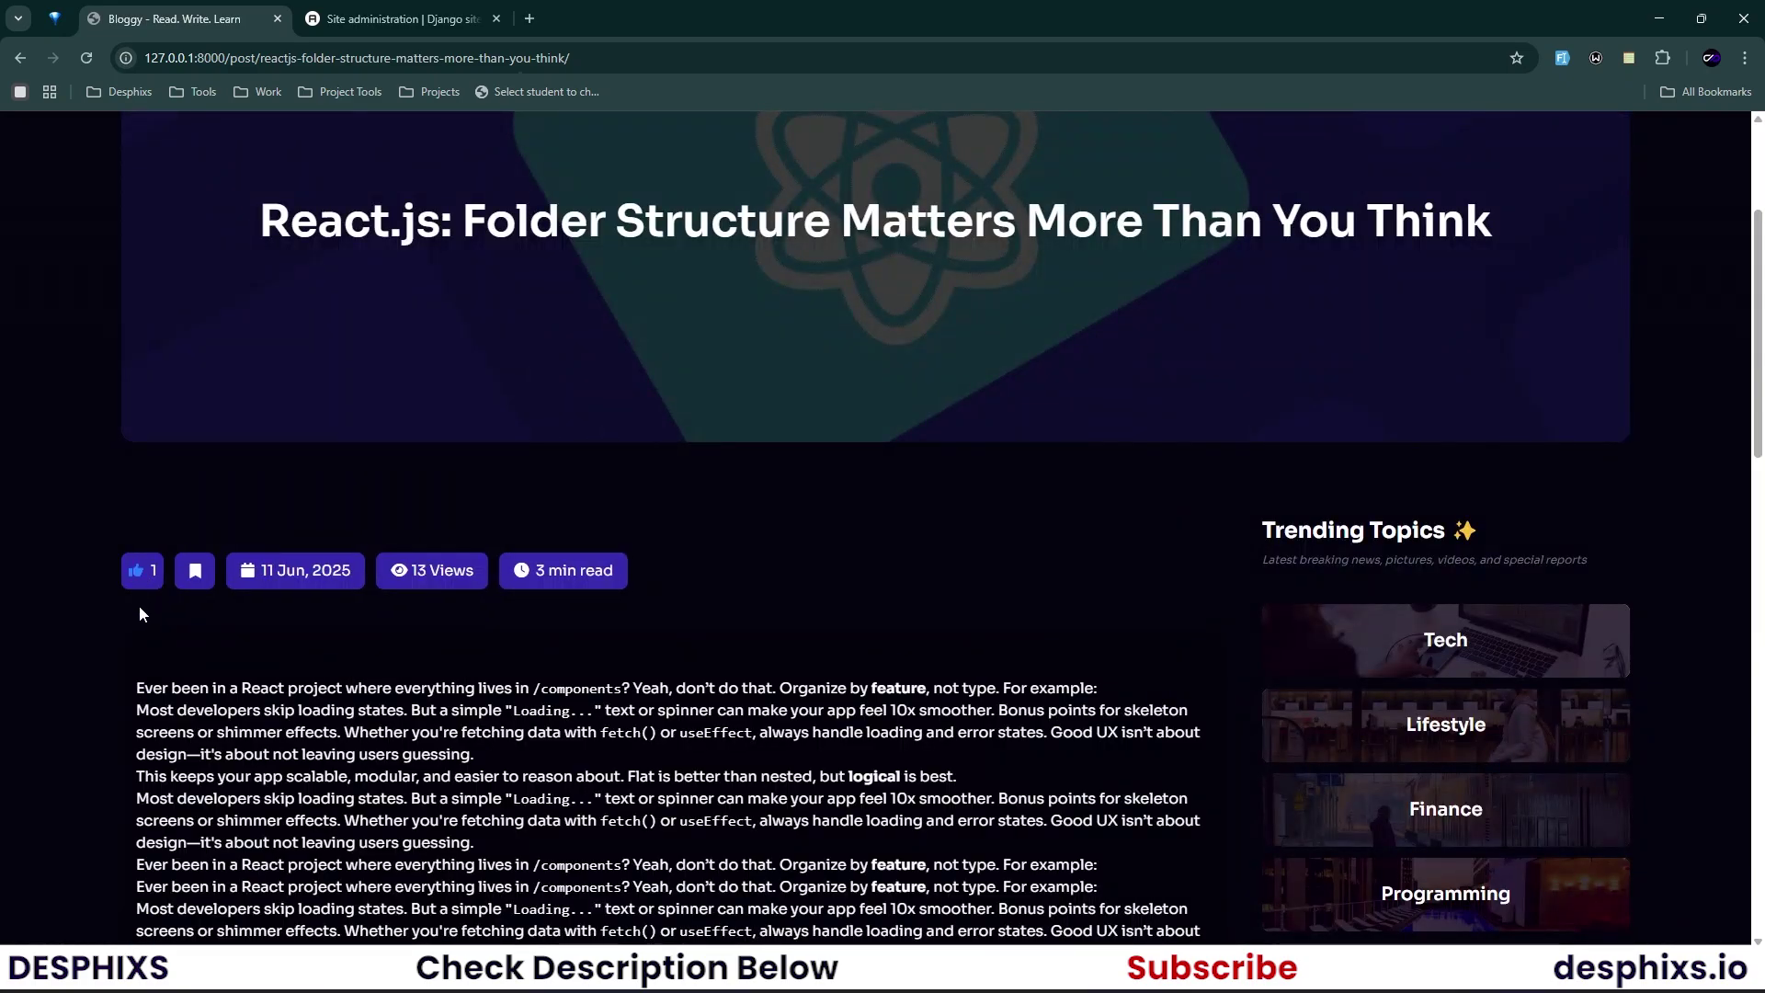
pyautogui.click(142, 581)
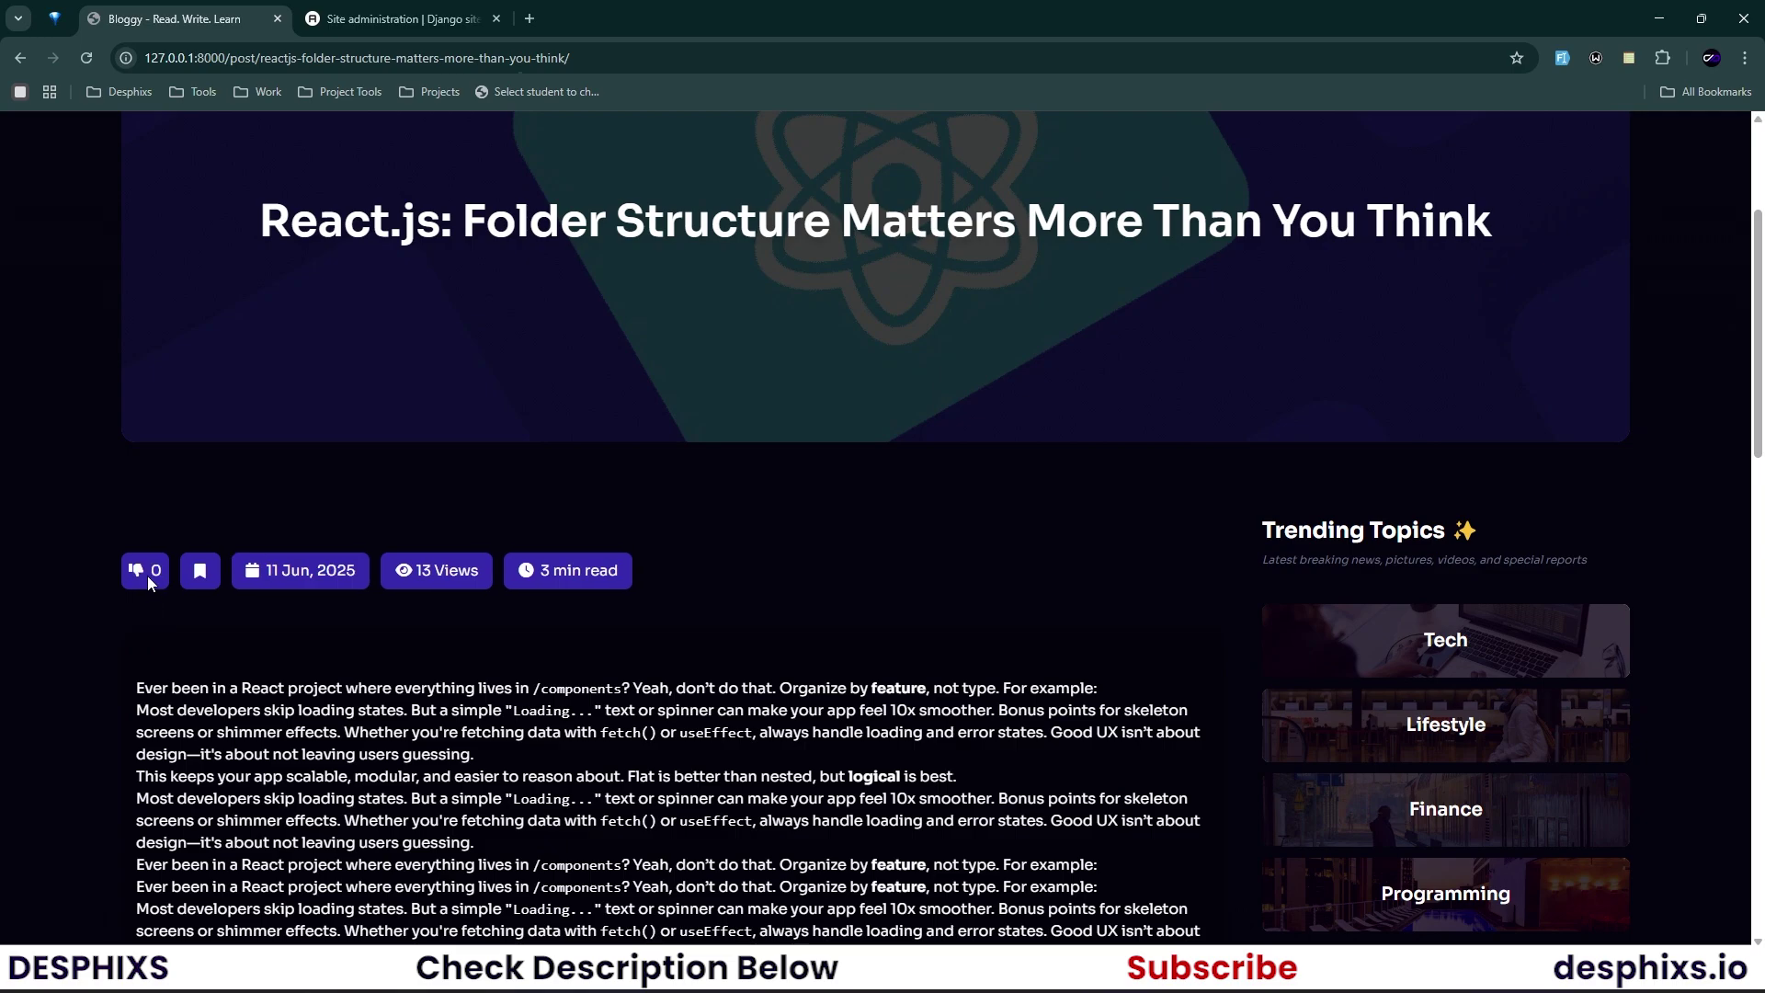
pyautogui.click(148, 575)
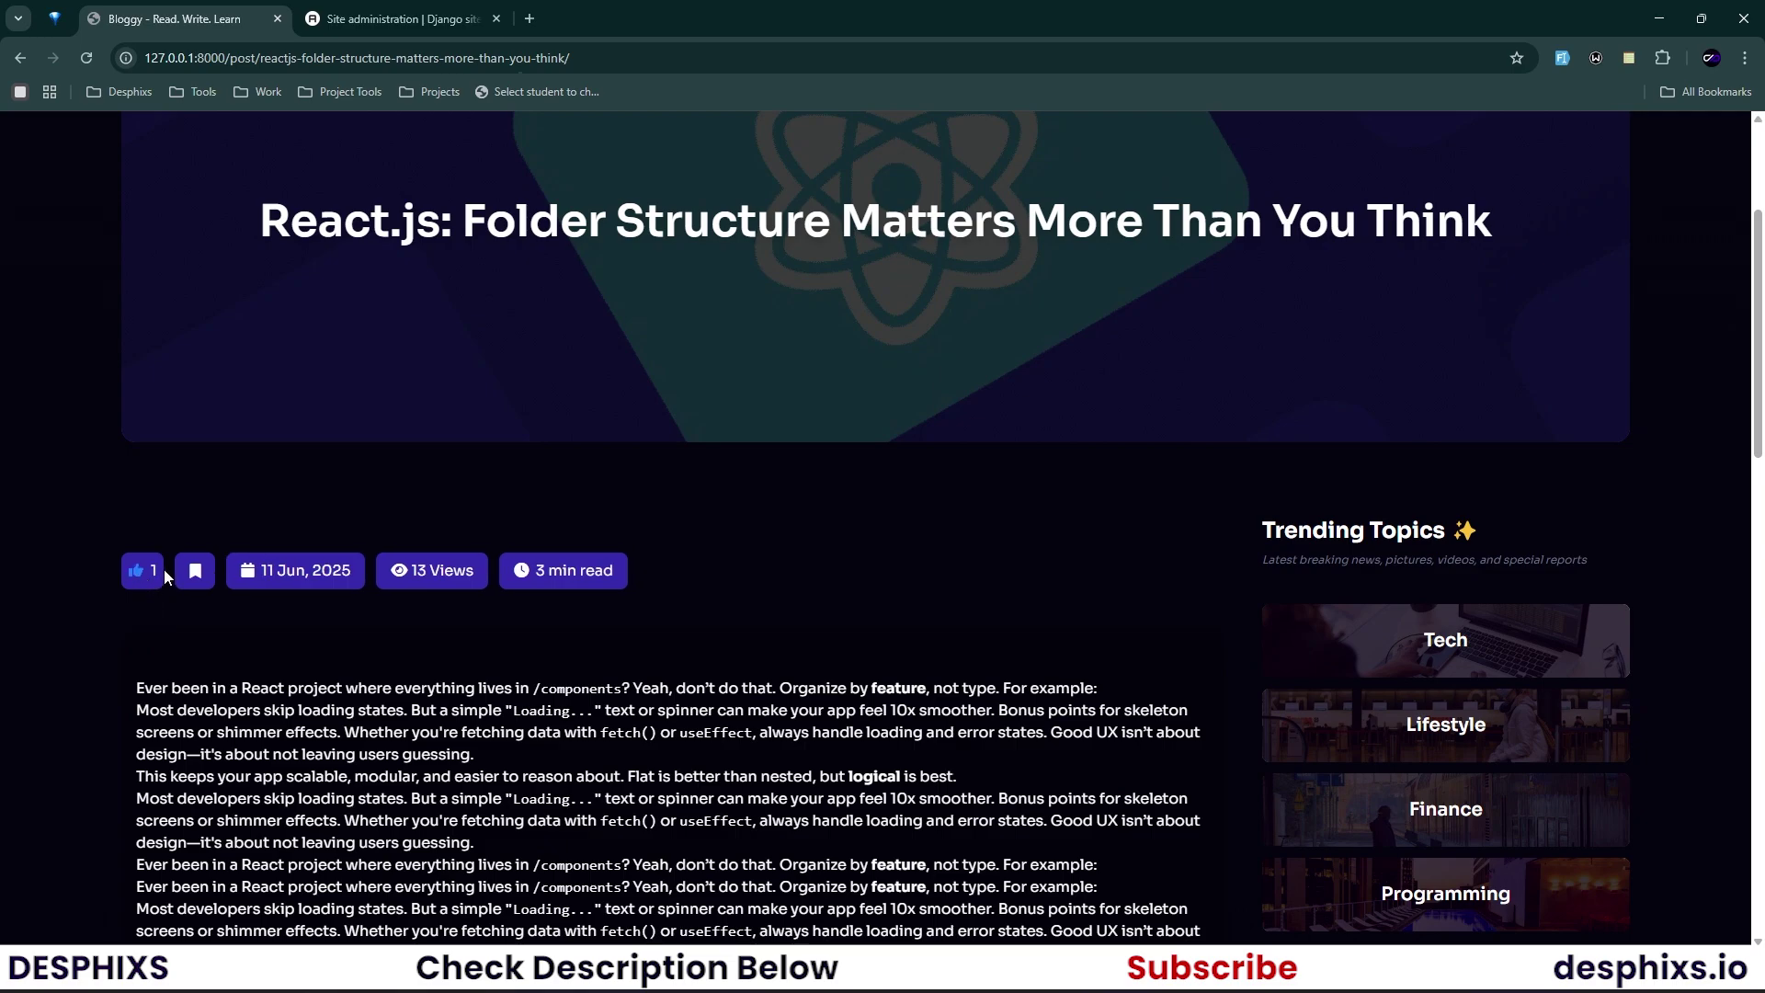
pyautogui.click(192, 571)
# Post the comment 'Thansk for this blog post' on the React.js post.
pyautogui.scroll(-15, 423, 563)
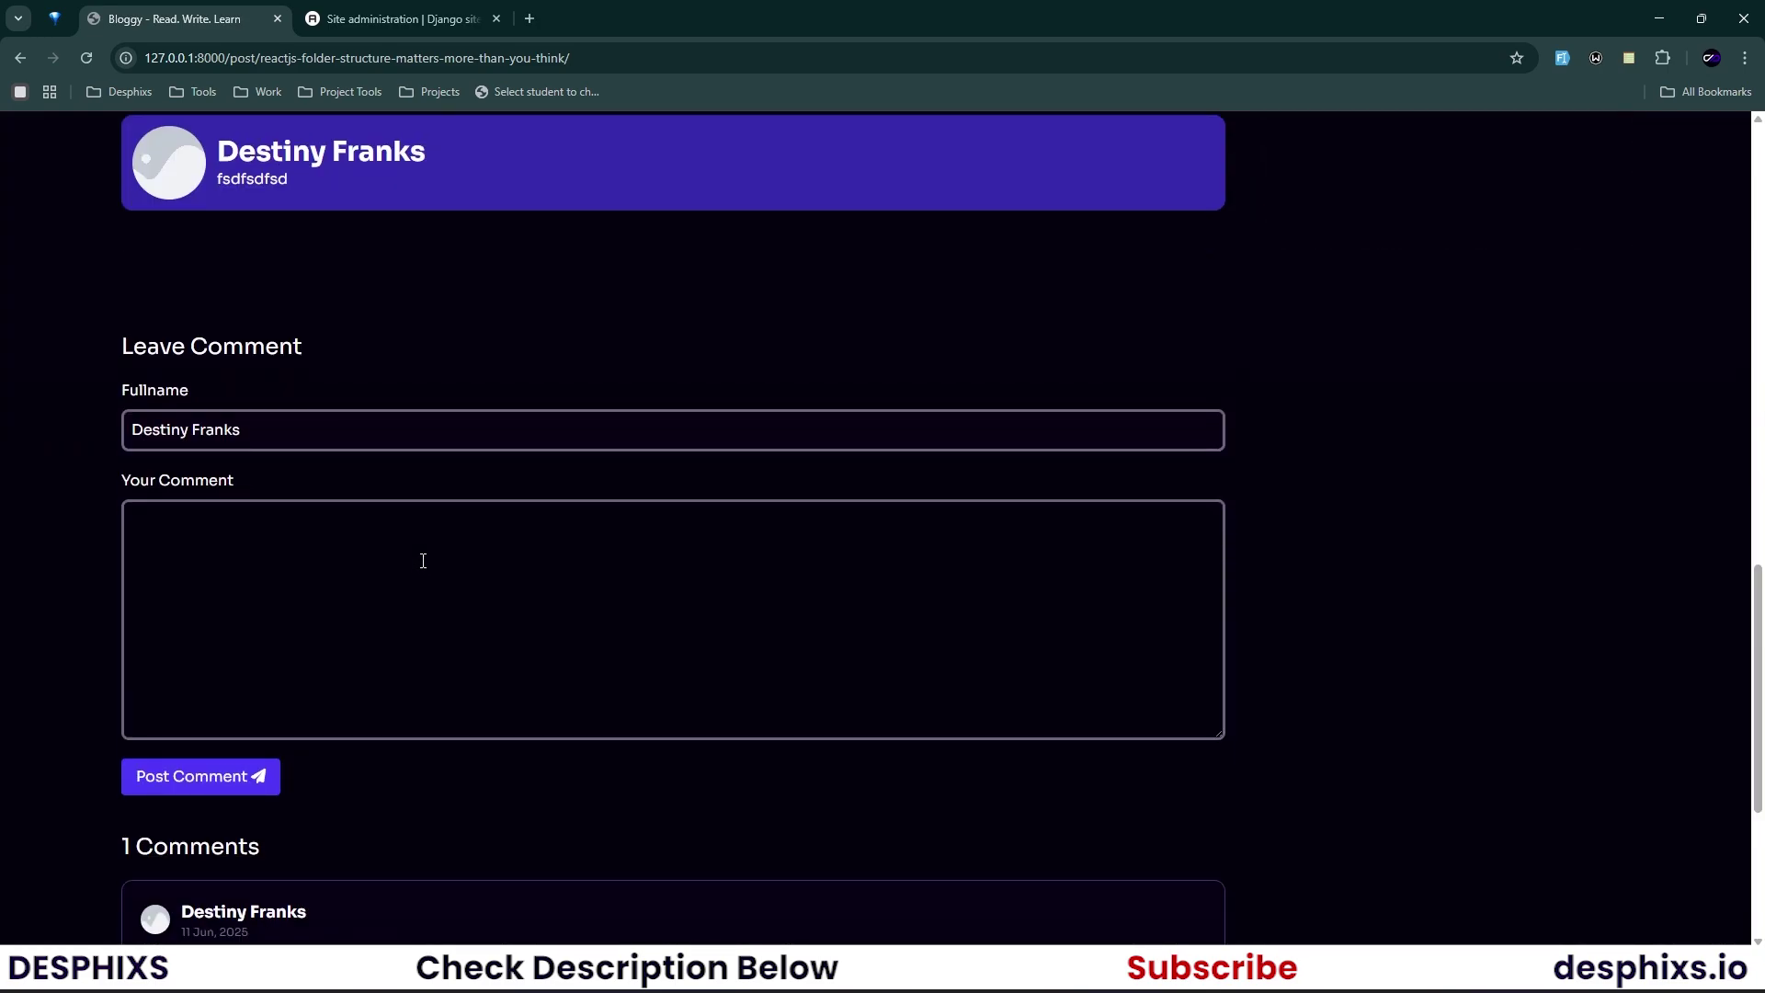
pyautogui.scroll(-4, 423, 561)
pyautogui.moveTo(196, 543); pyautogui.dragTo(240, 593)
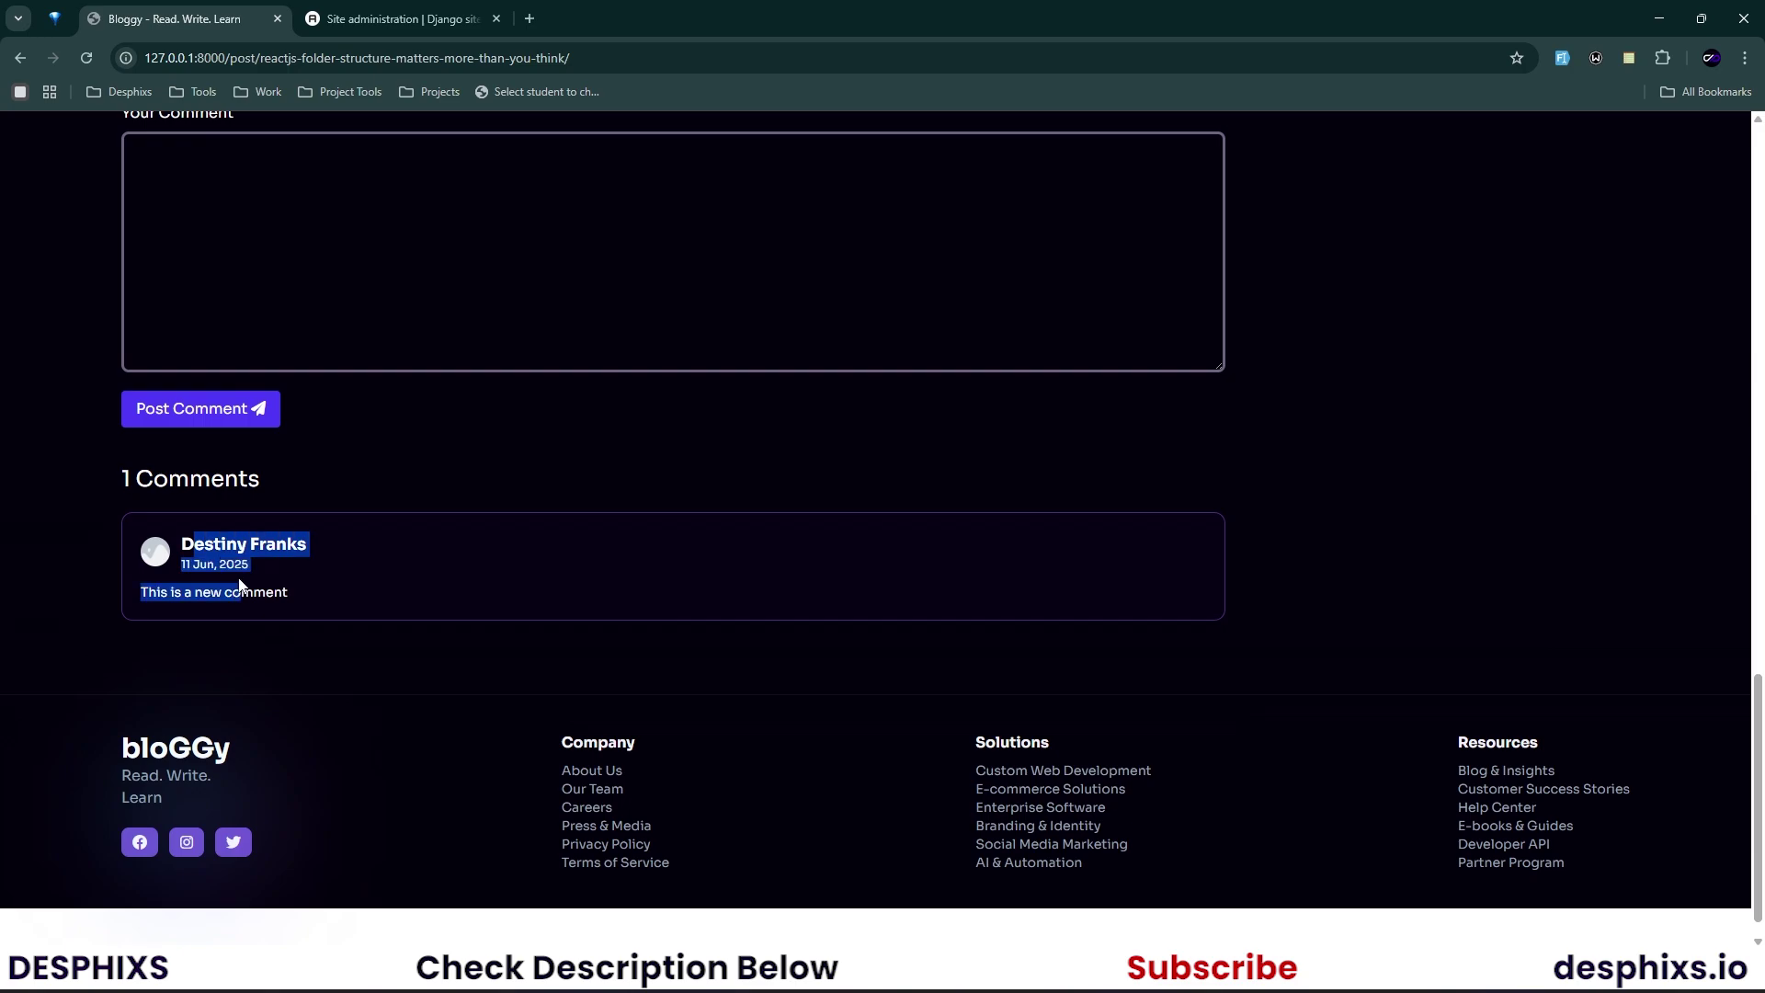
pyautogui.scroll(2, 255, 544)
pyautogui.click(231, 342)
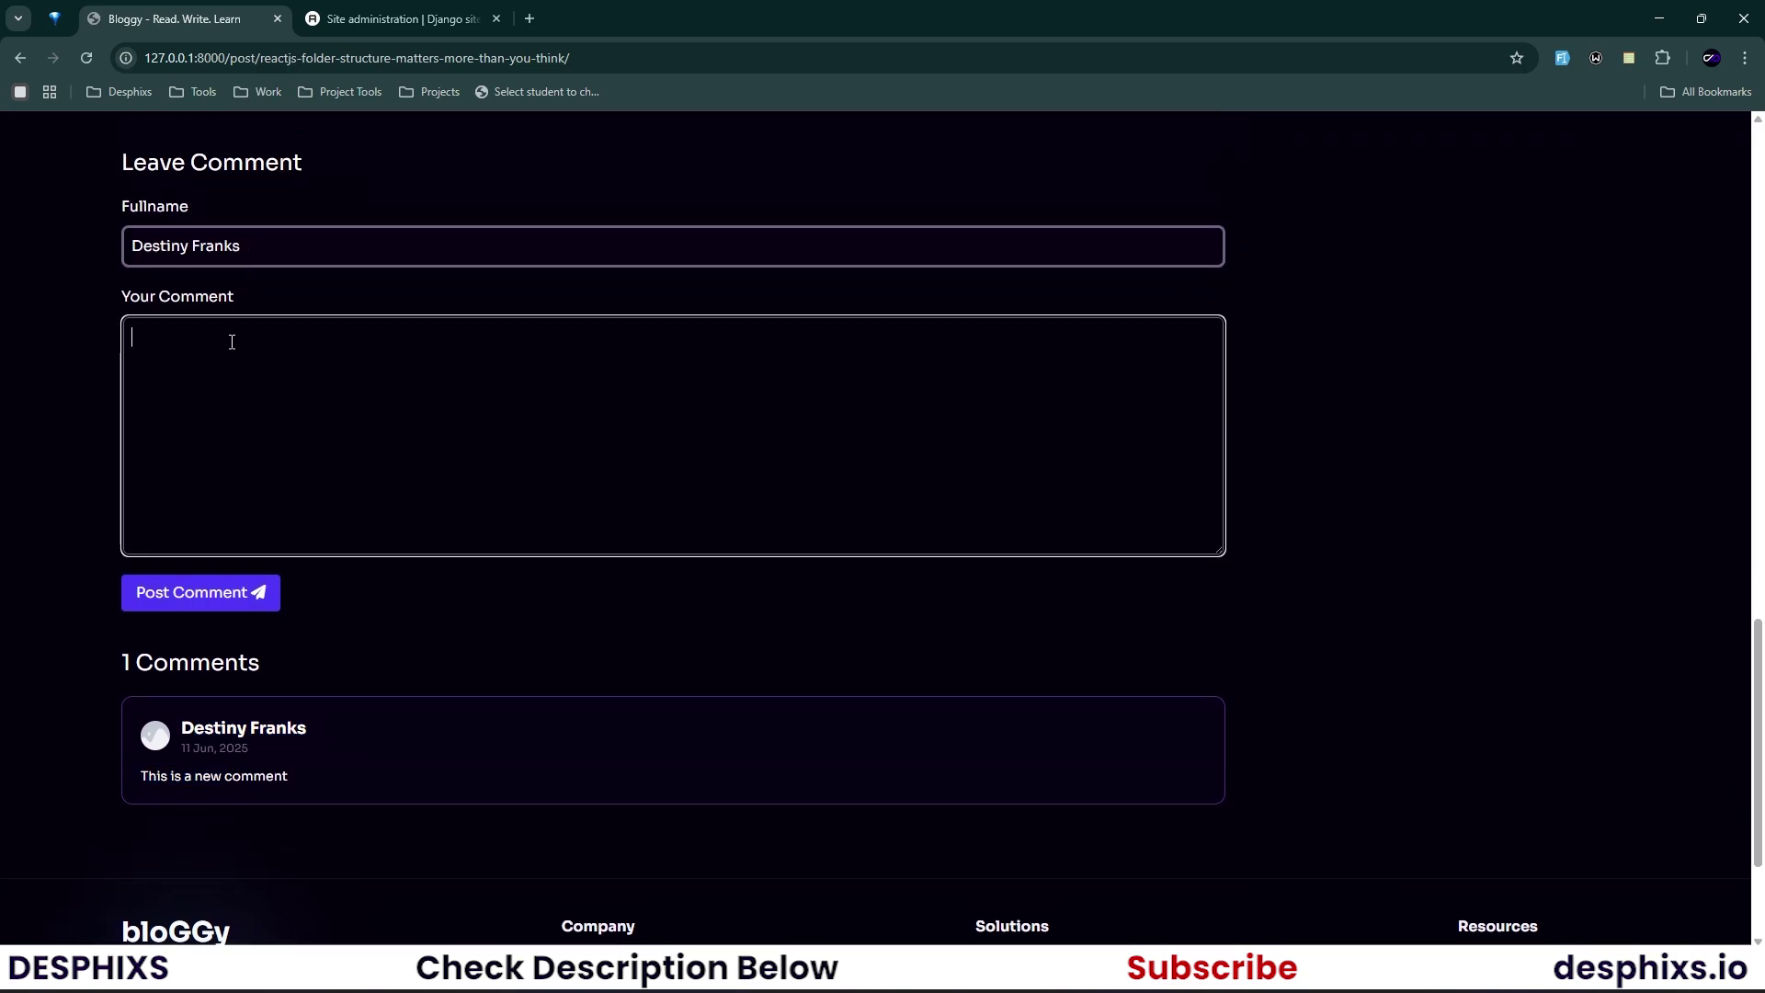
pyautogui.click(276, 241)
pyautogui.tripleClick(156, 244)
pyautogui.click(156, 244)
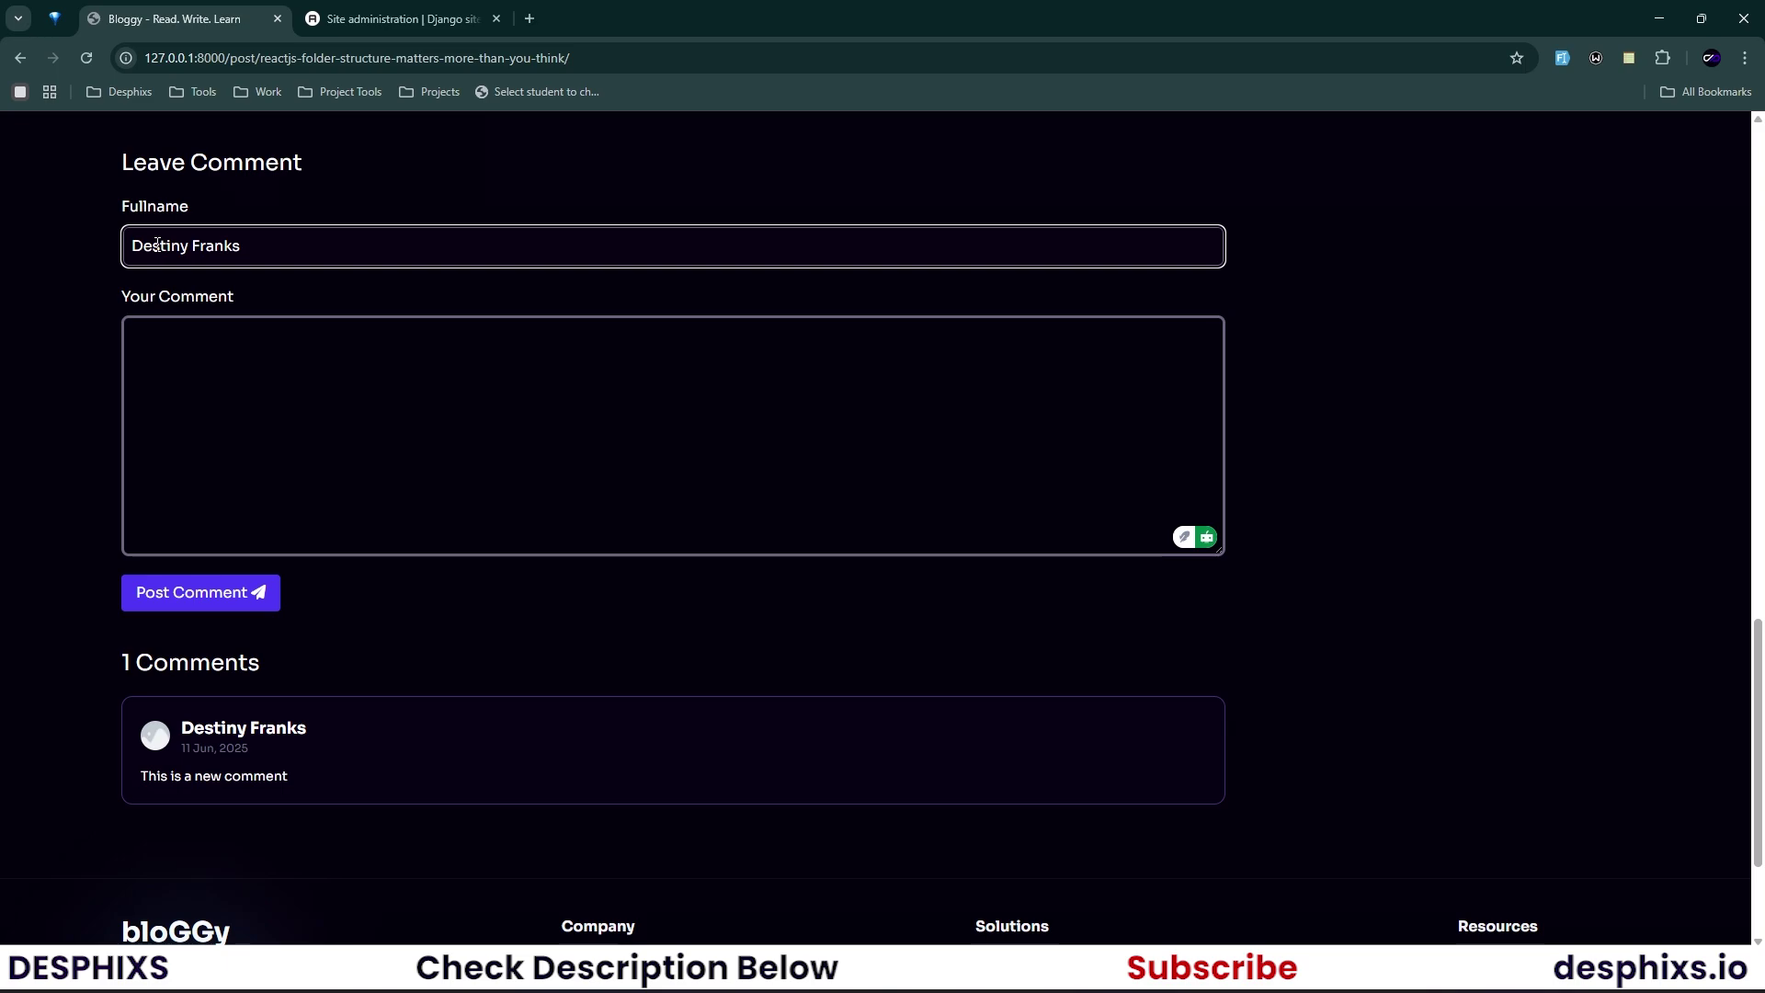
pyautogui.moveTo(270, 242); pyautogui.dragTo(132, 244)
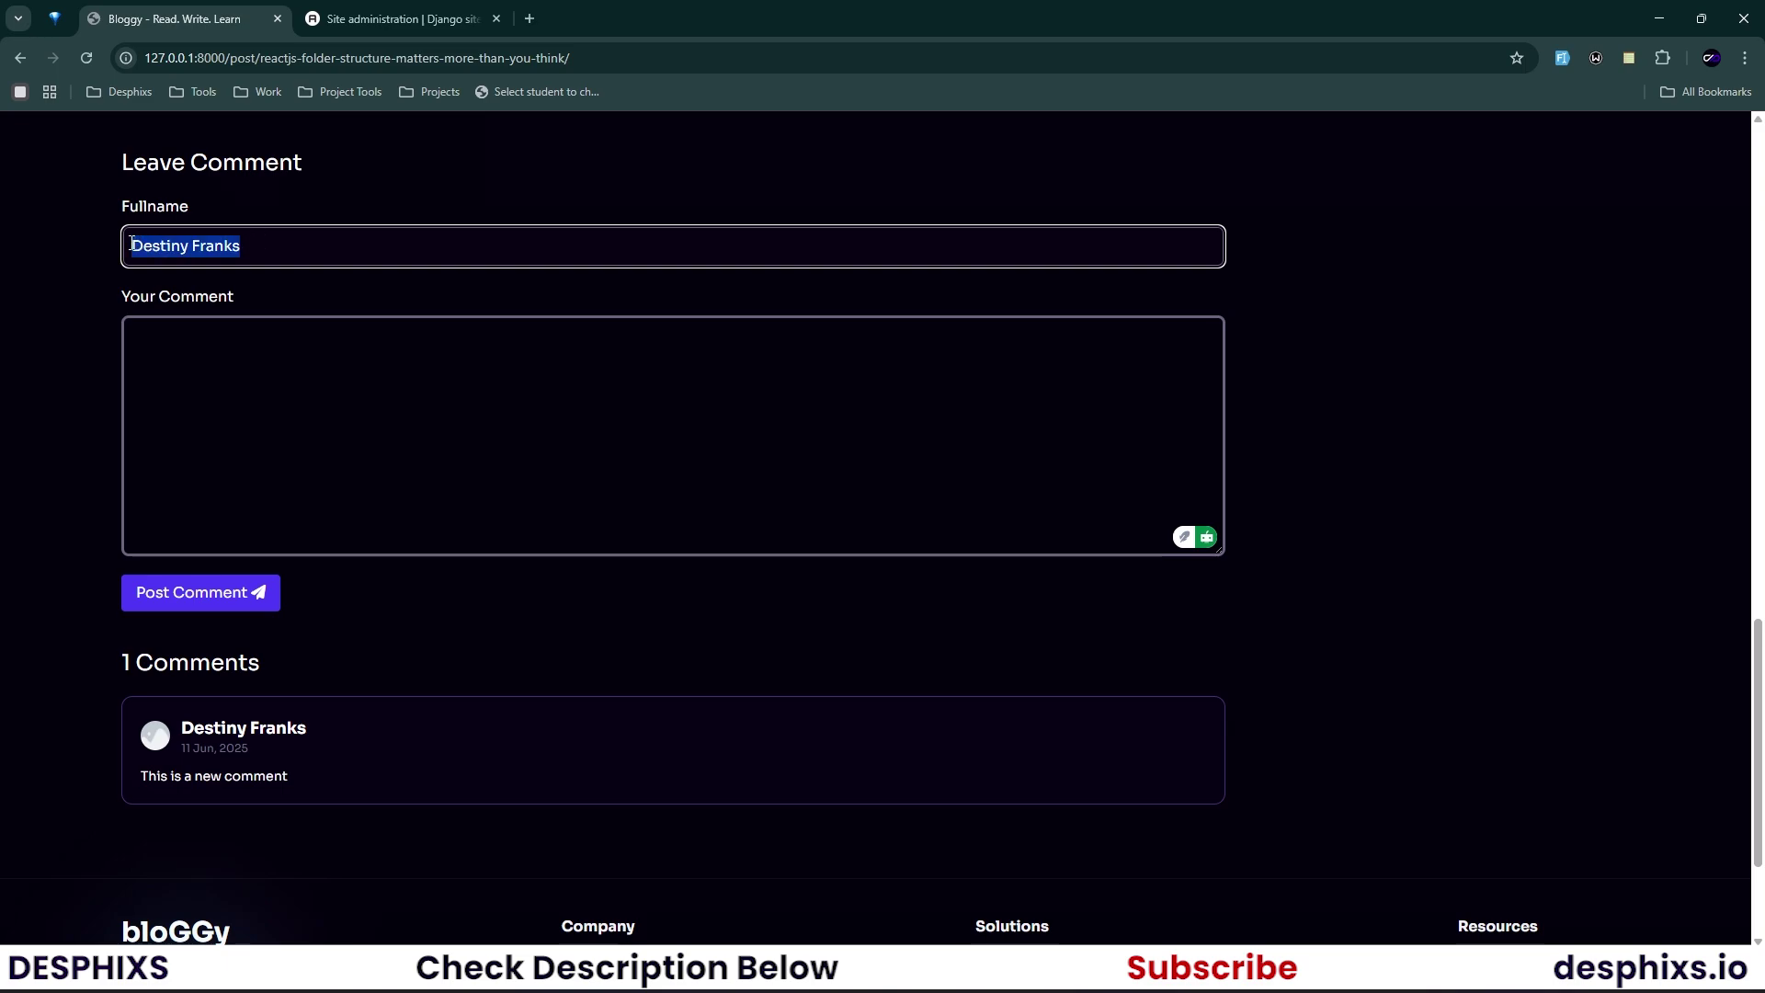
pyautogui.click(209, 393)
pyautogui.write('Thansk for this blog post')
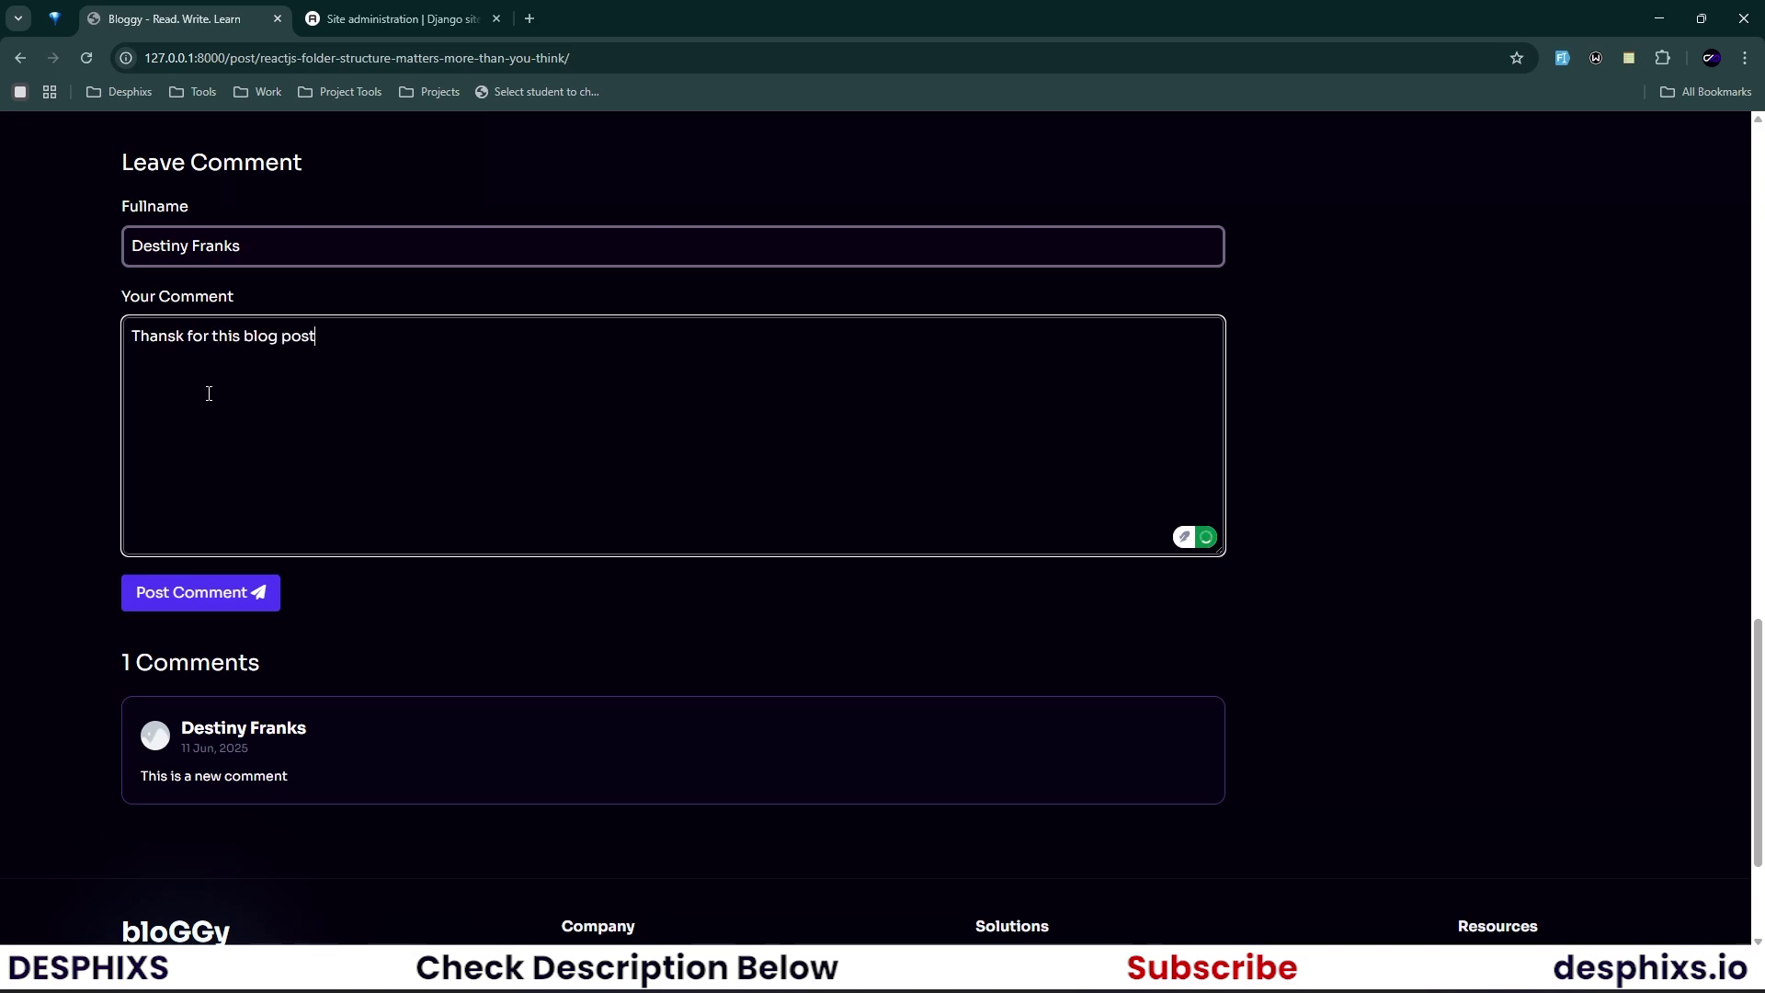
pyautogui.click(196, 581)
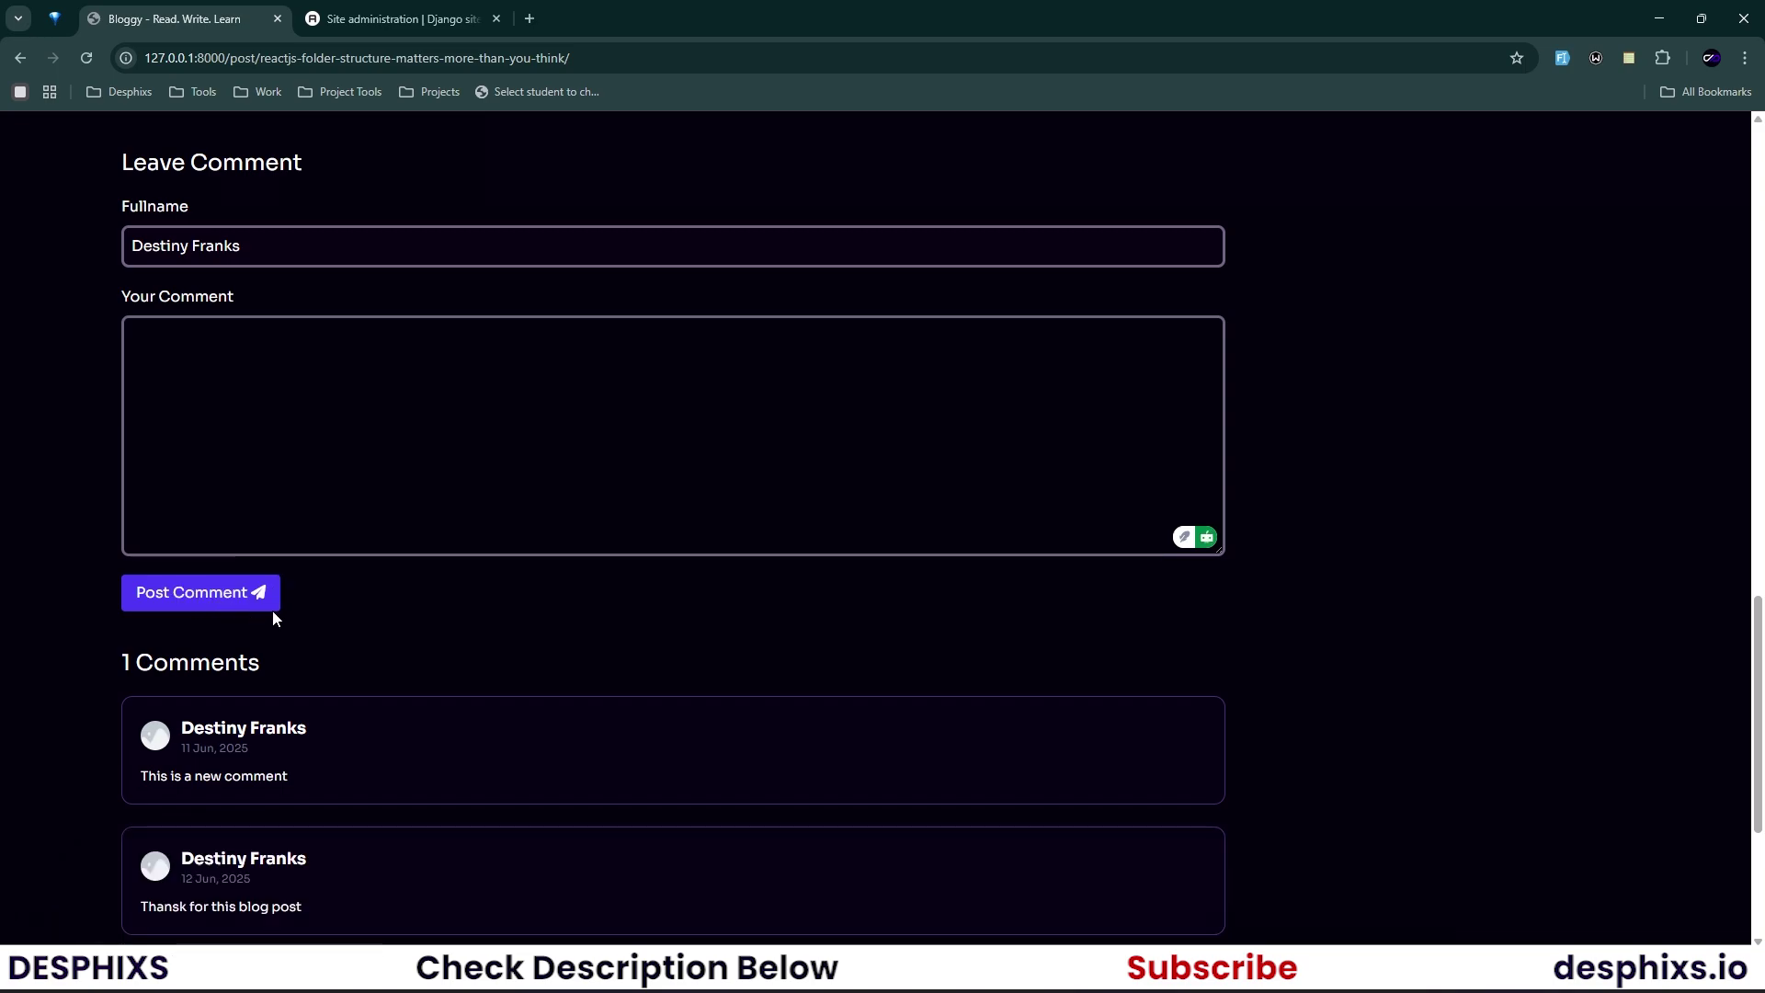
# Check the new comment dated 12 Jun, 2025 under the first one, then return to the top.
pyautogui.scroll(-2, 272, 610)
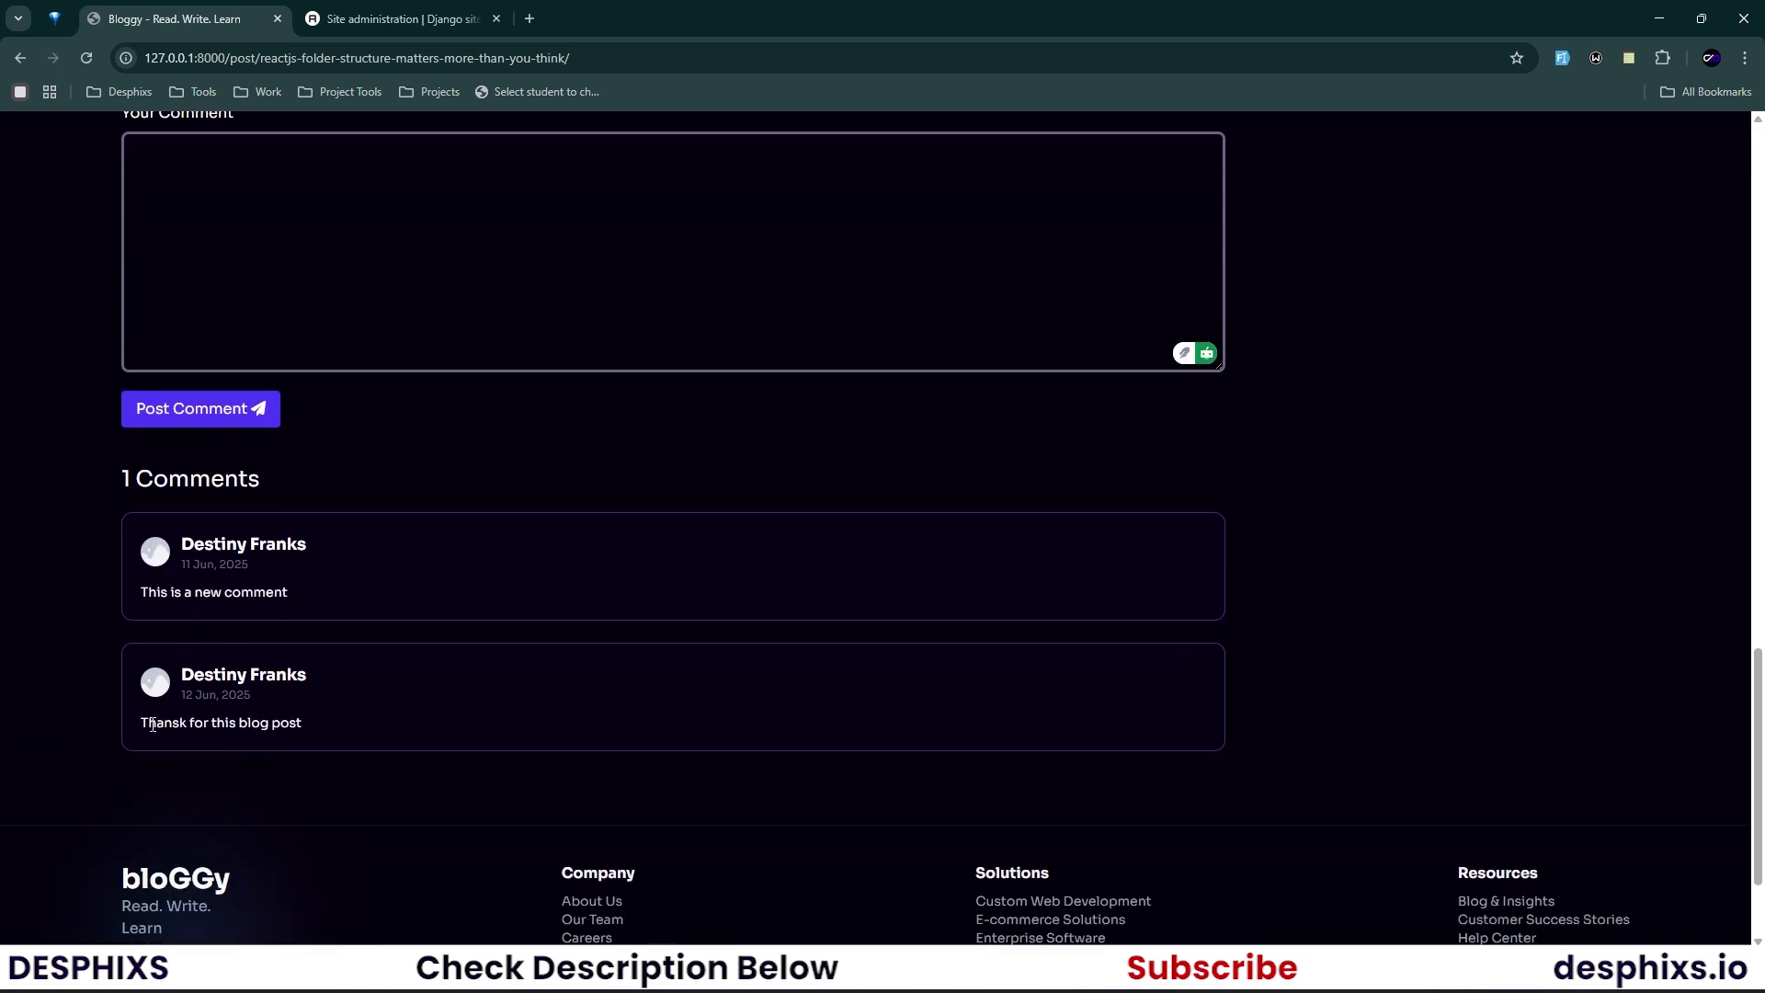
pyautogui.moveTo(151, 721); pyautogui.dragTo(302, 725)
pyautogui.click(275, 720)
pyautogui.moveTo(180, 687); pyautogui.dragTo(219, 667)
pyautogui.click(327, 682)
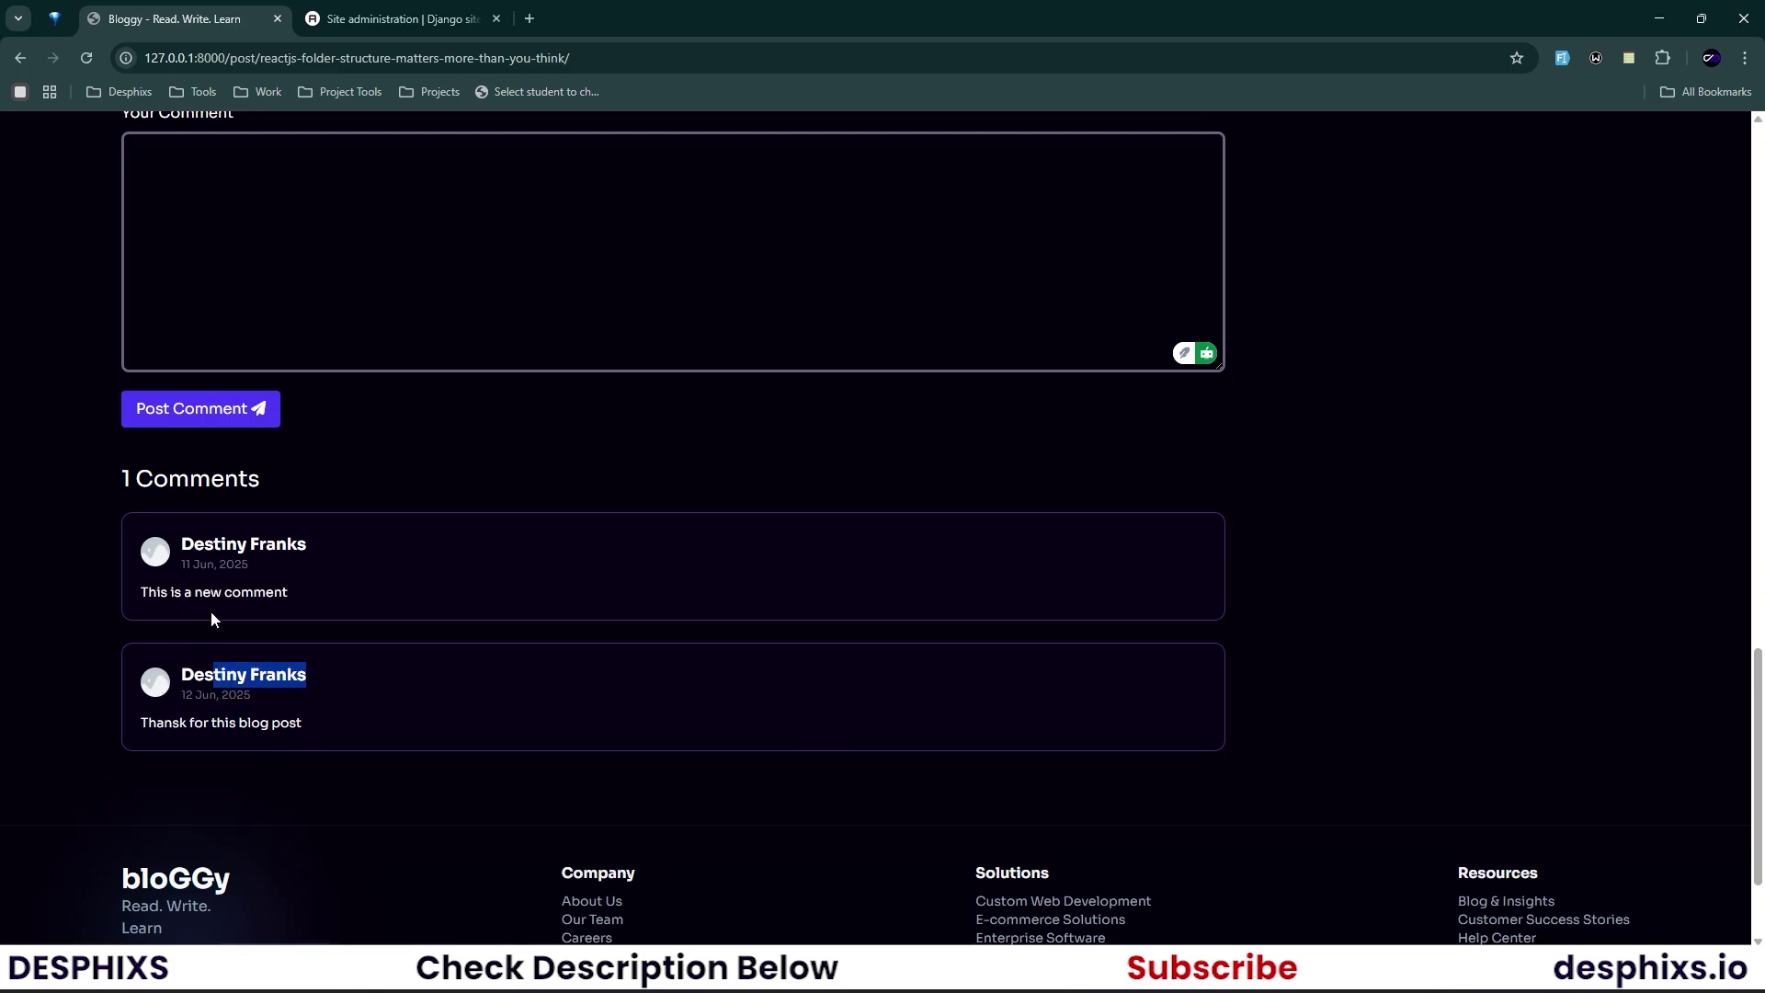
pyautogui.scroll(4, 212, 606)
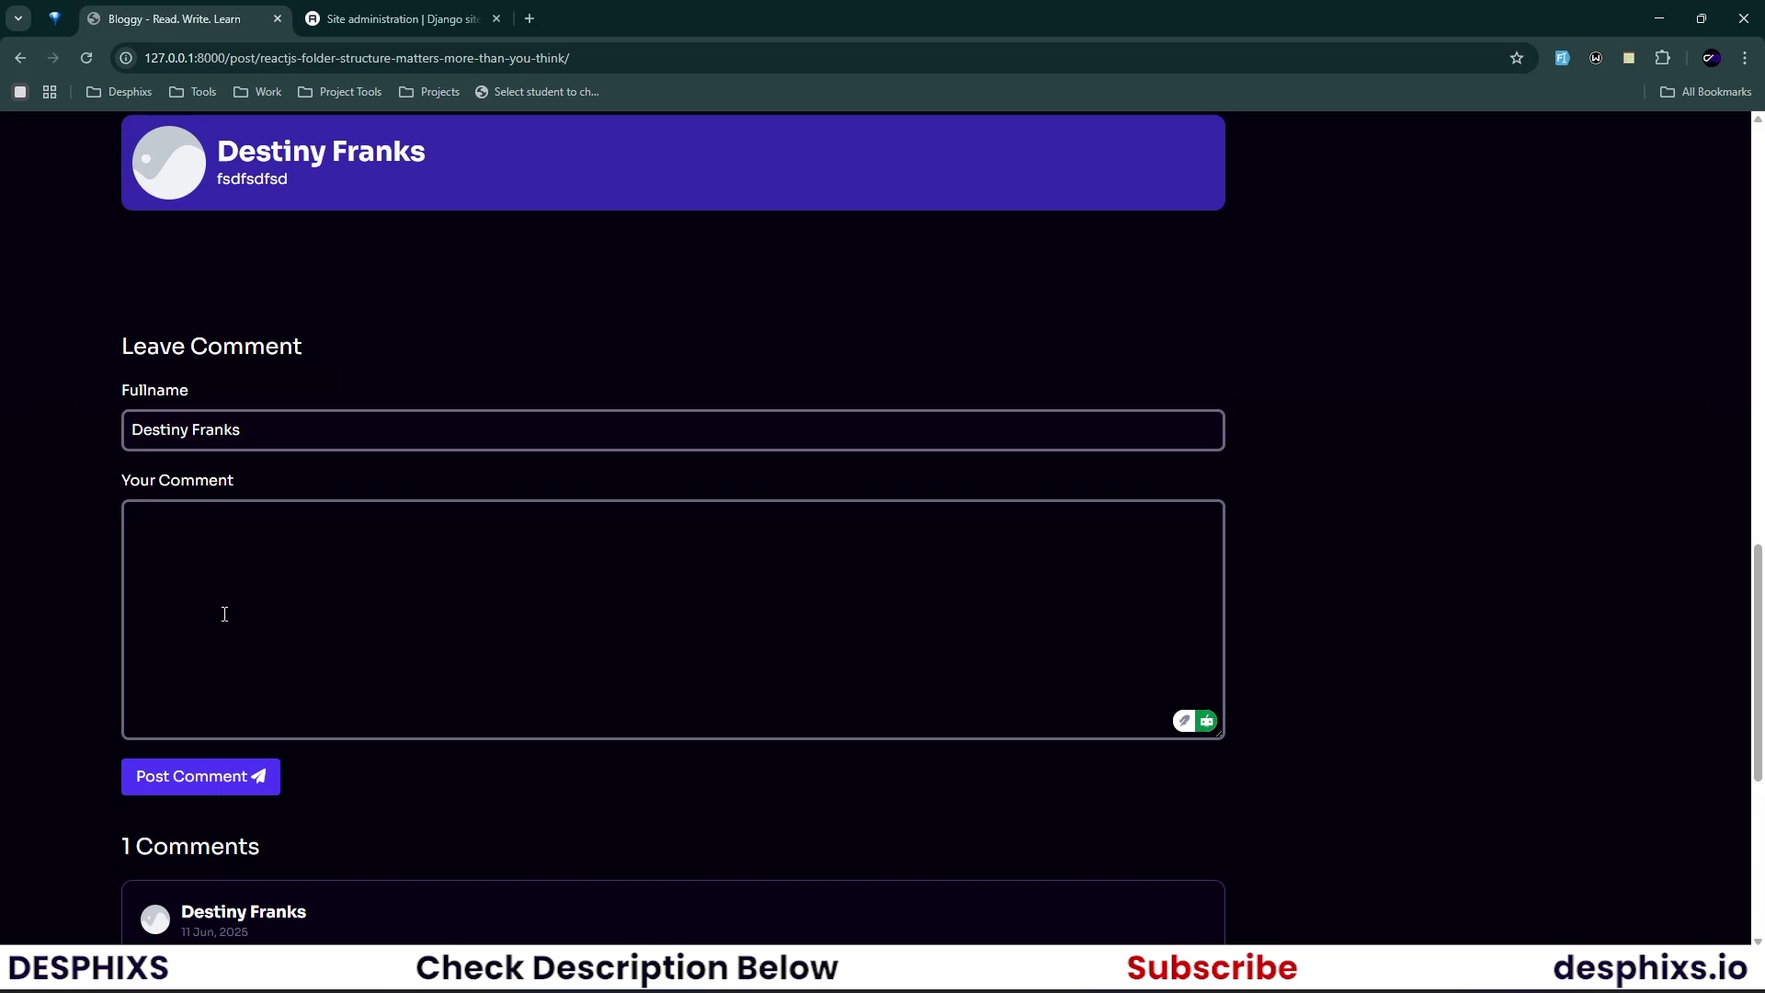
pyautogui.scroll(-5, 230, 576)
pyautogui.click(169, 561)
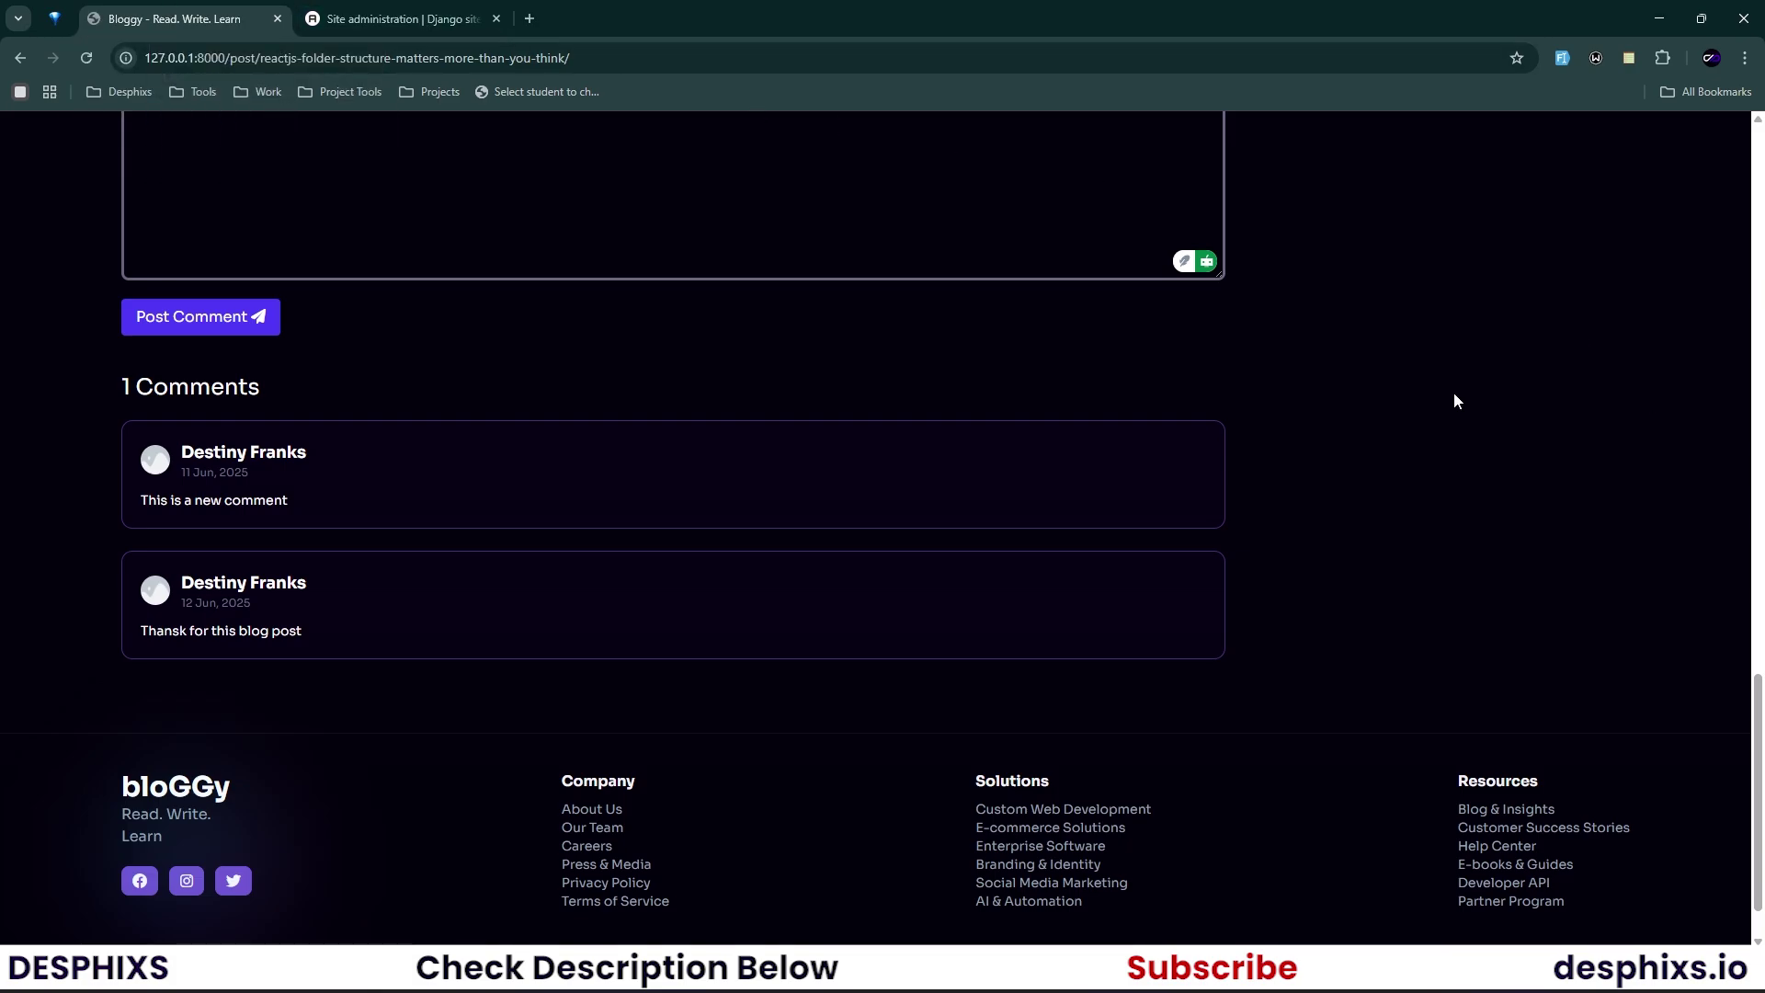
pyautogui.scroll(20, 1453, 401)
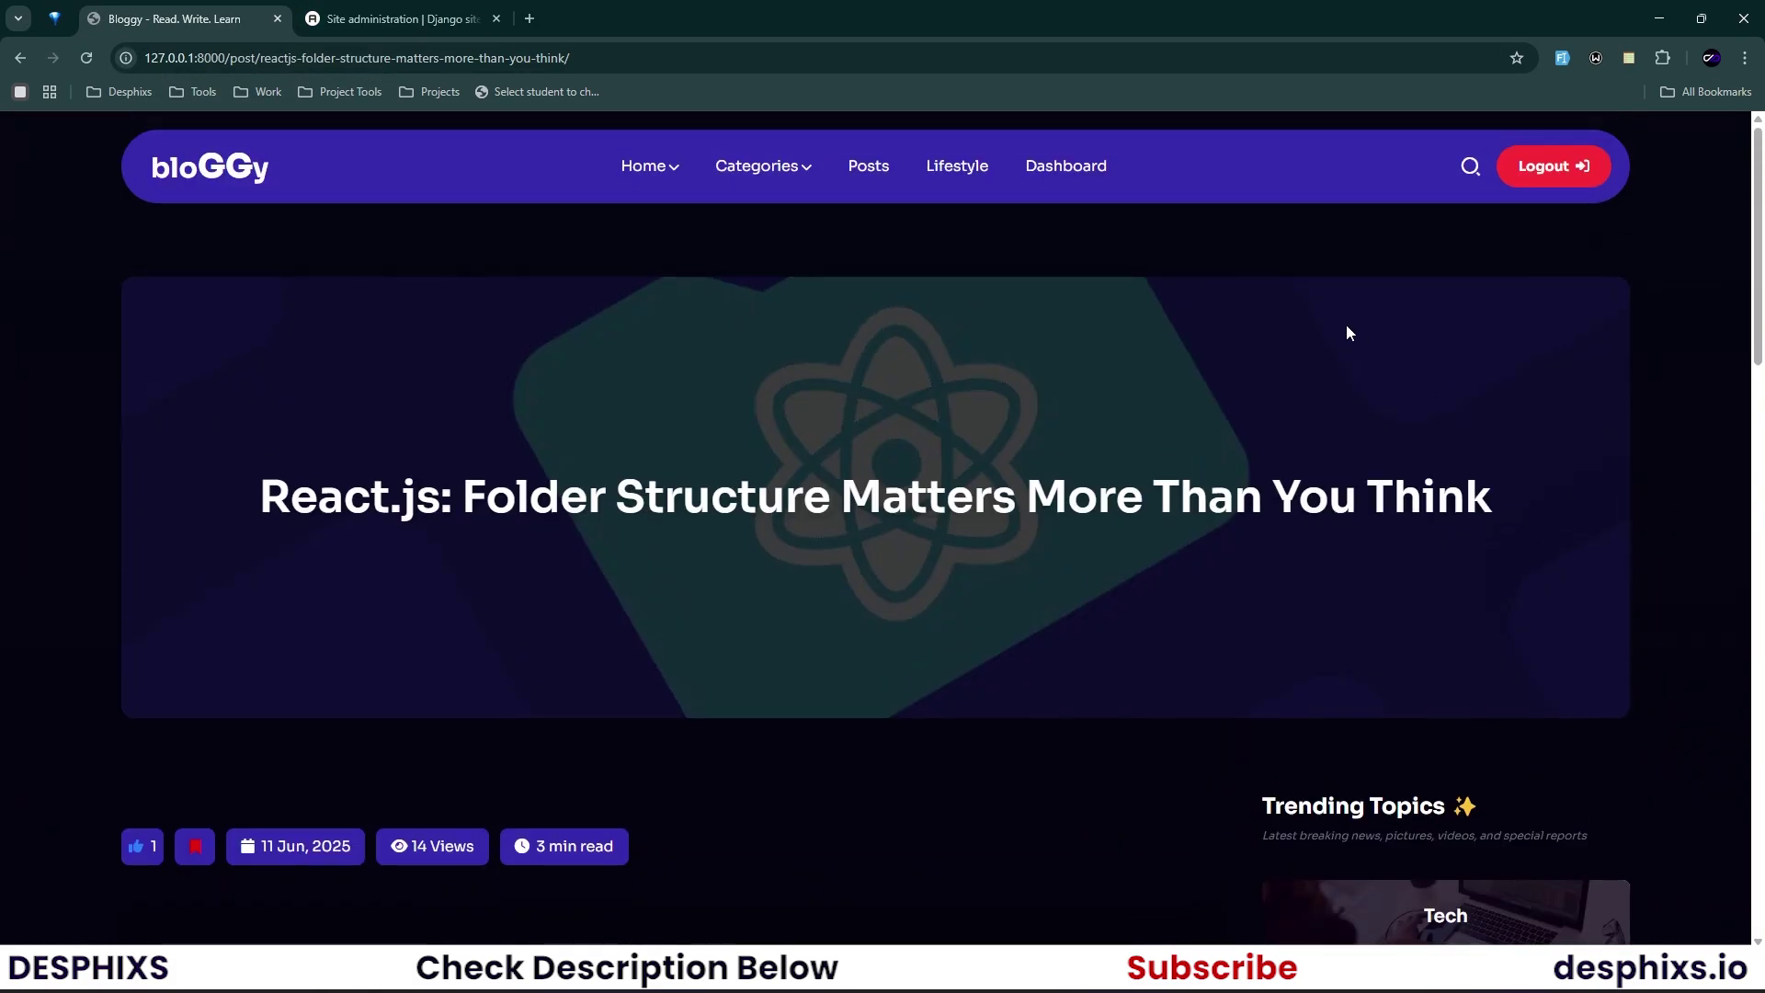
# Open the author dashboard showing 14 views, 8 posts, 1 like and 2 comments.
pyautogui.click(1054, 171)
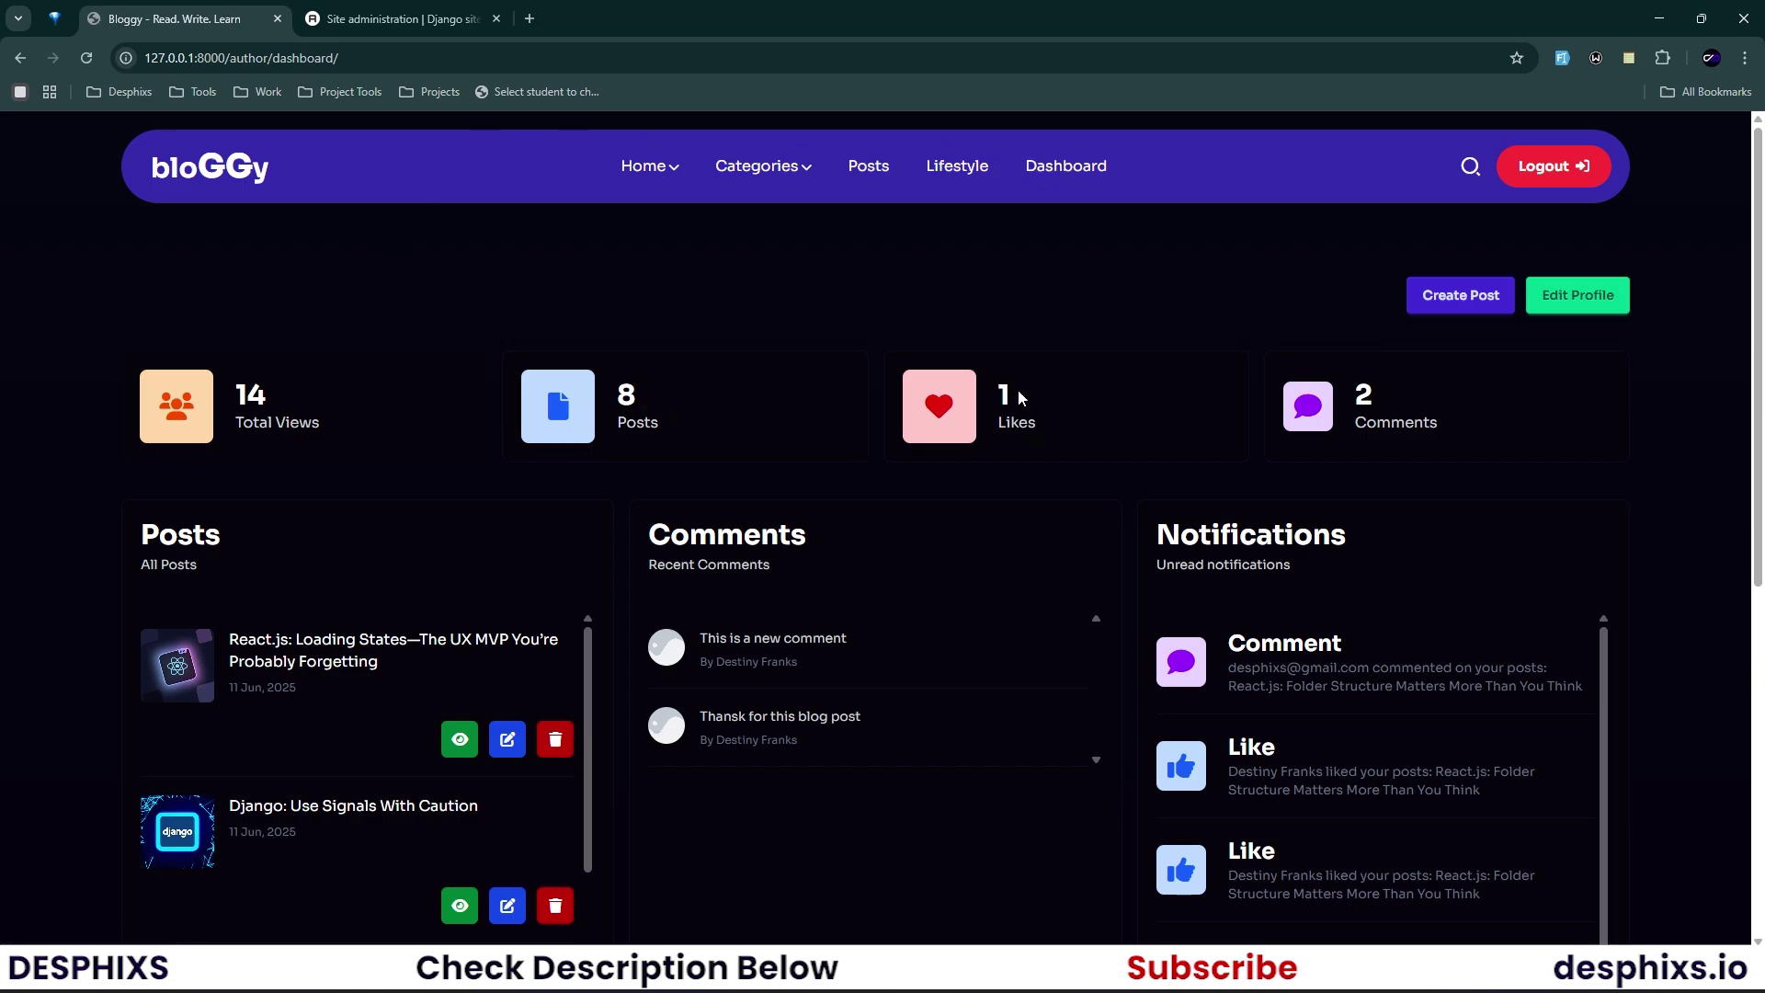
pyautogui.scroll(-1, 336, 511)
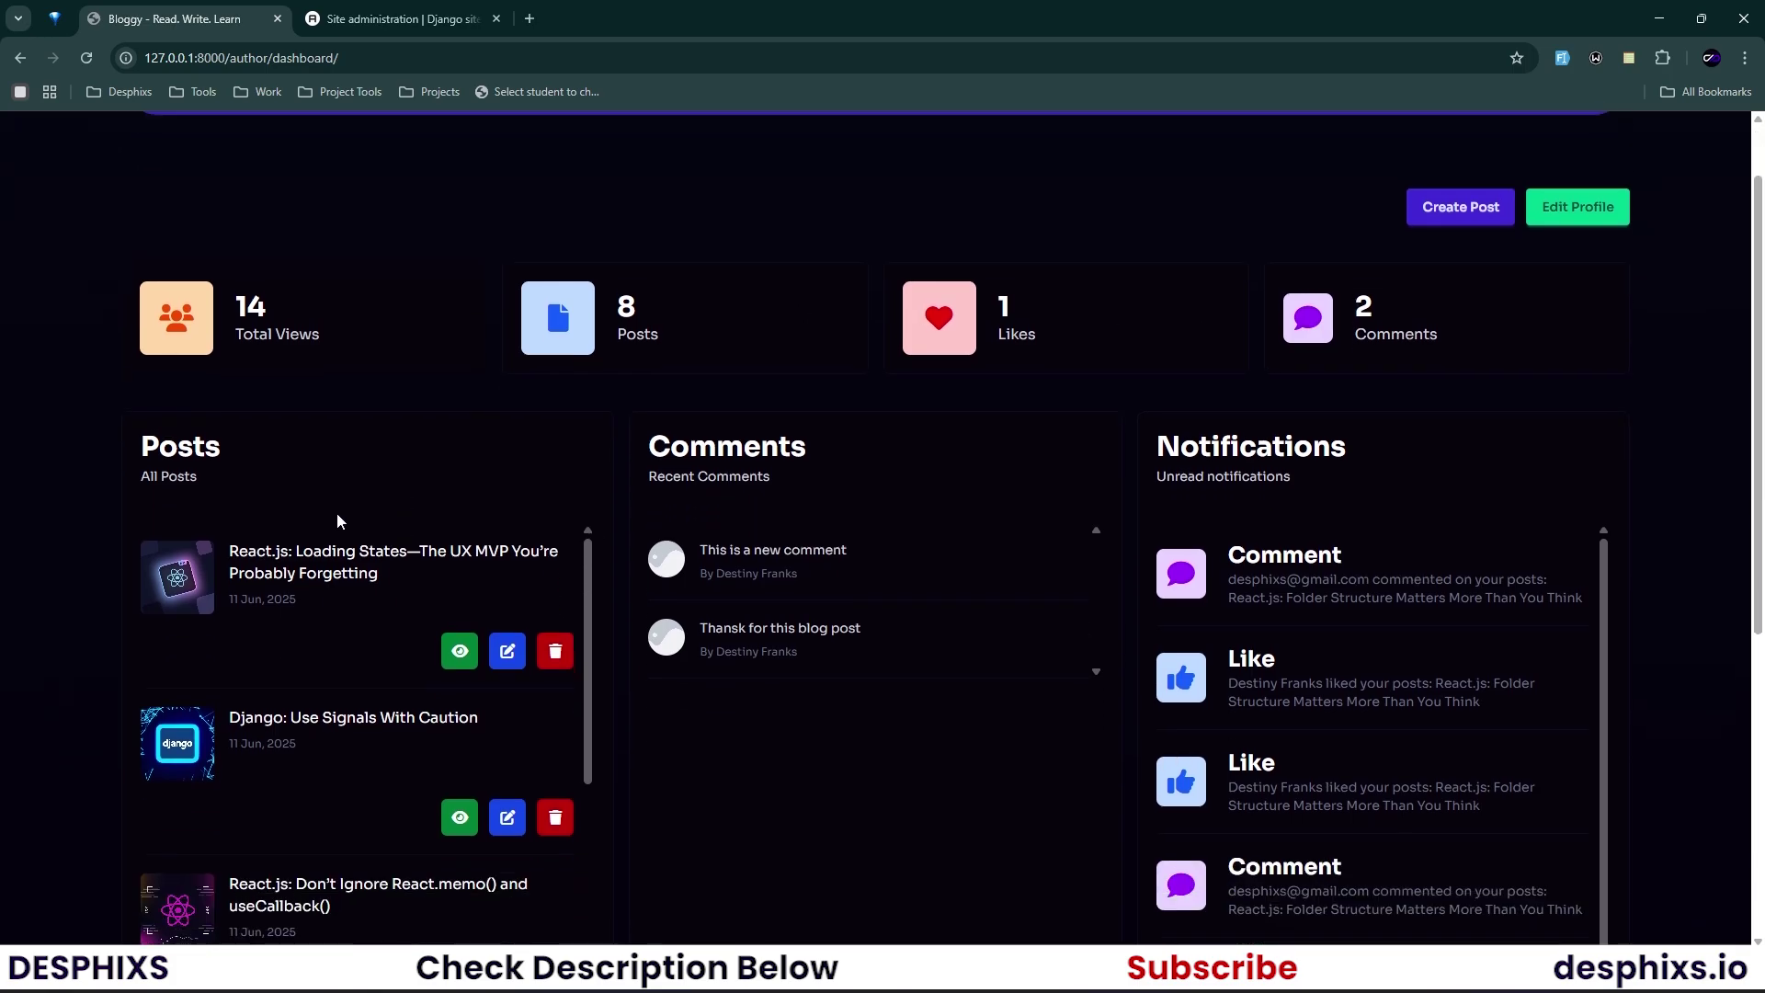
pyautogui.scroll(-4, 233, 552)
pyautogui.scroll(-8, 233, 551)
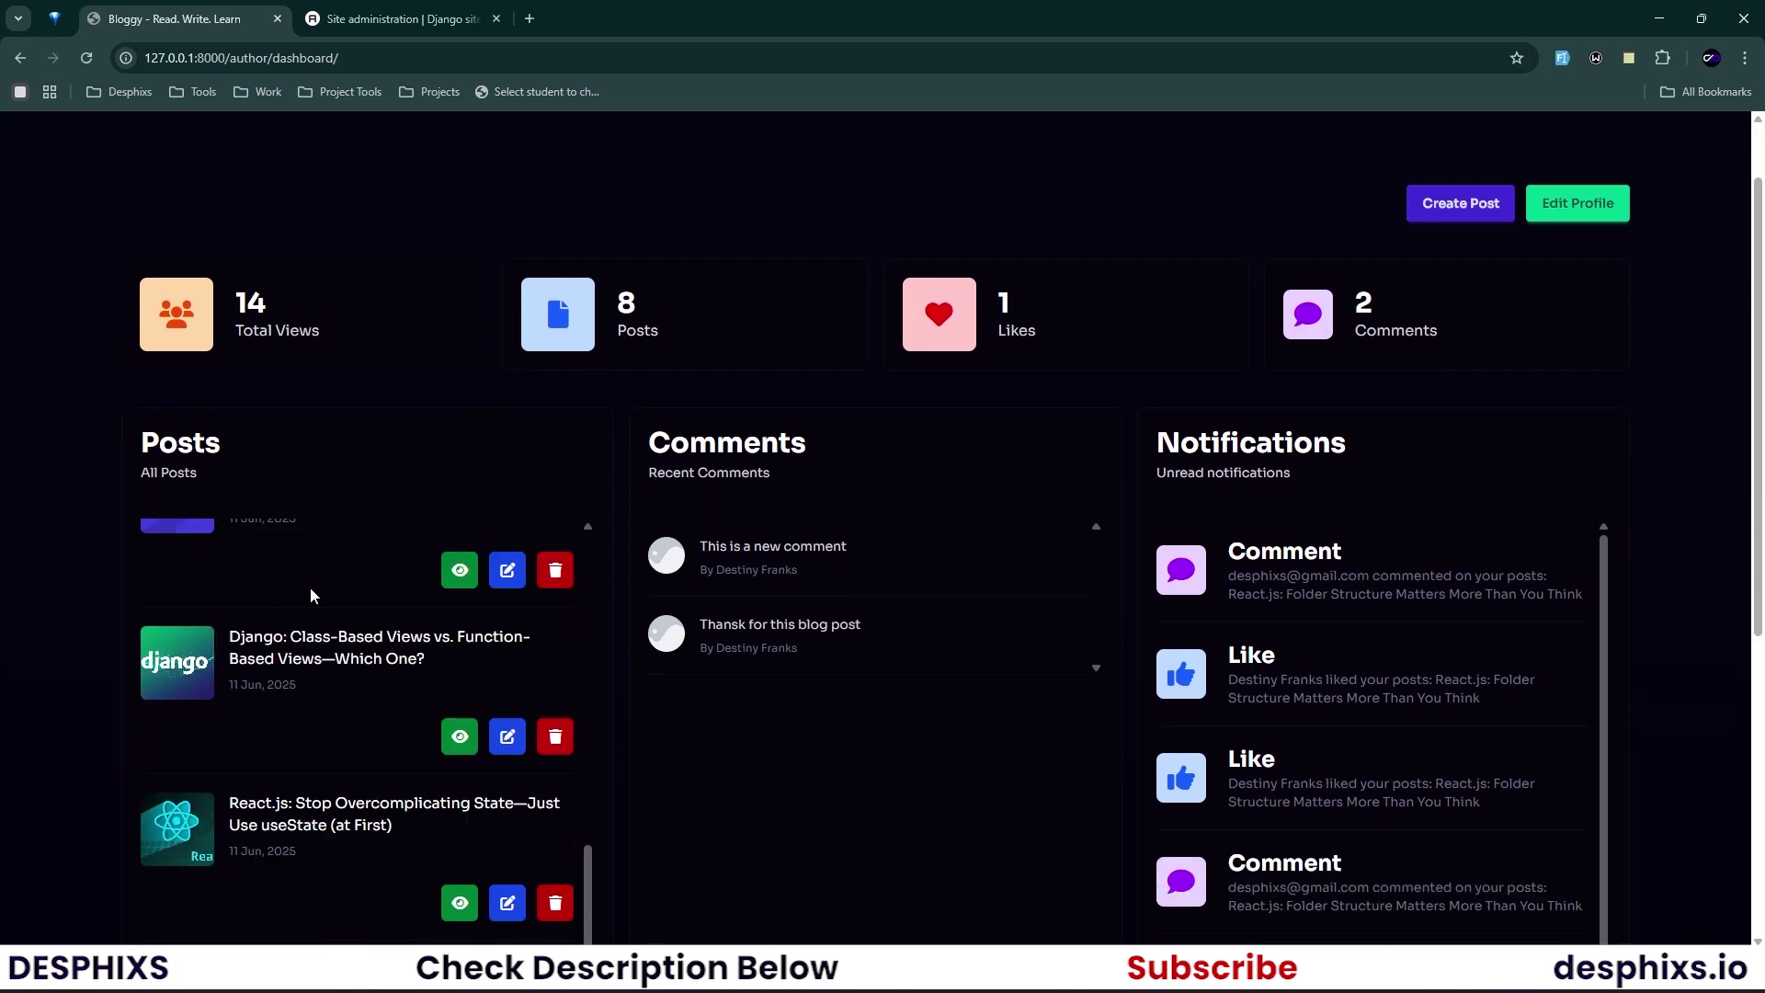
pyautogui.scroll(-2, 317, 467)
pyautogui.scroll(12, 323, 432)
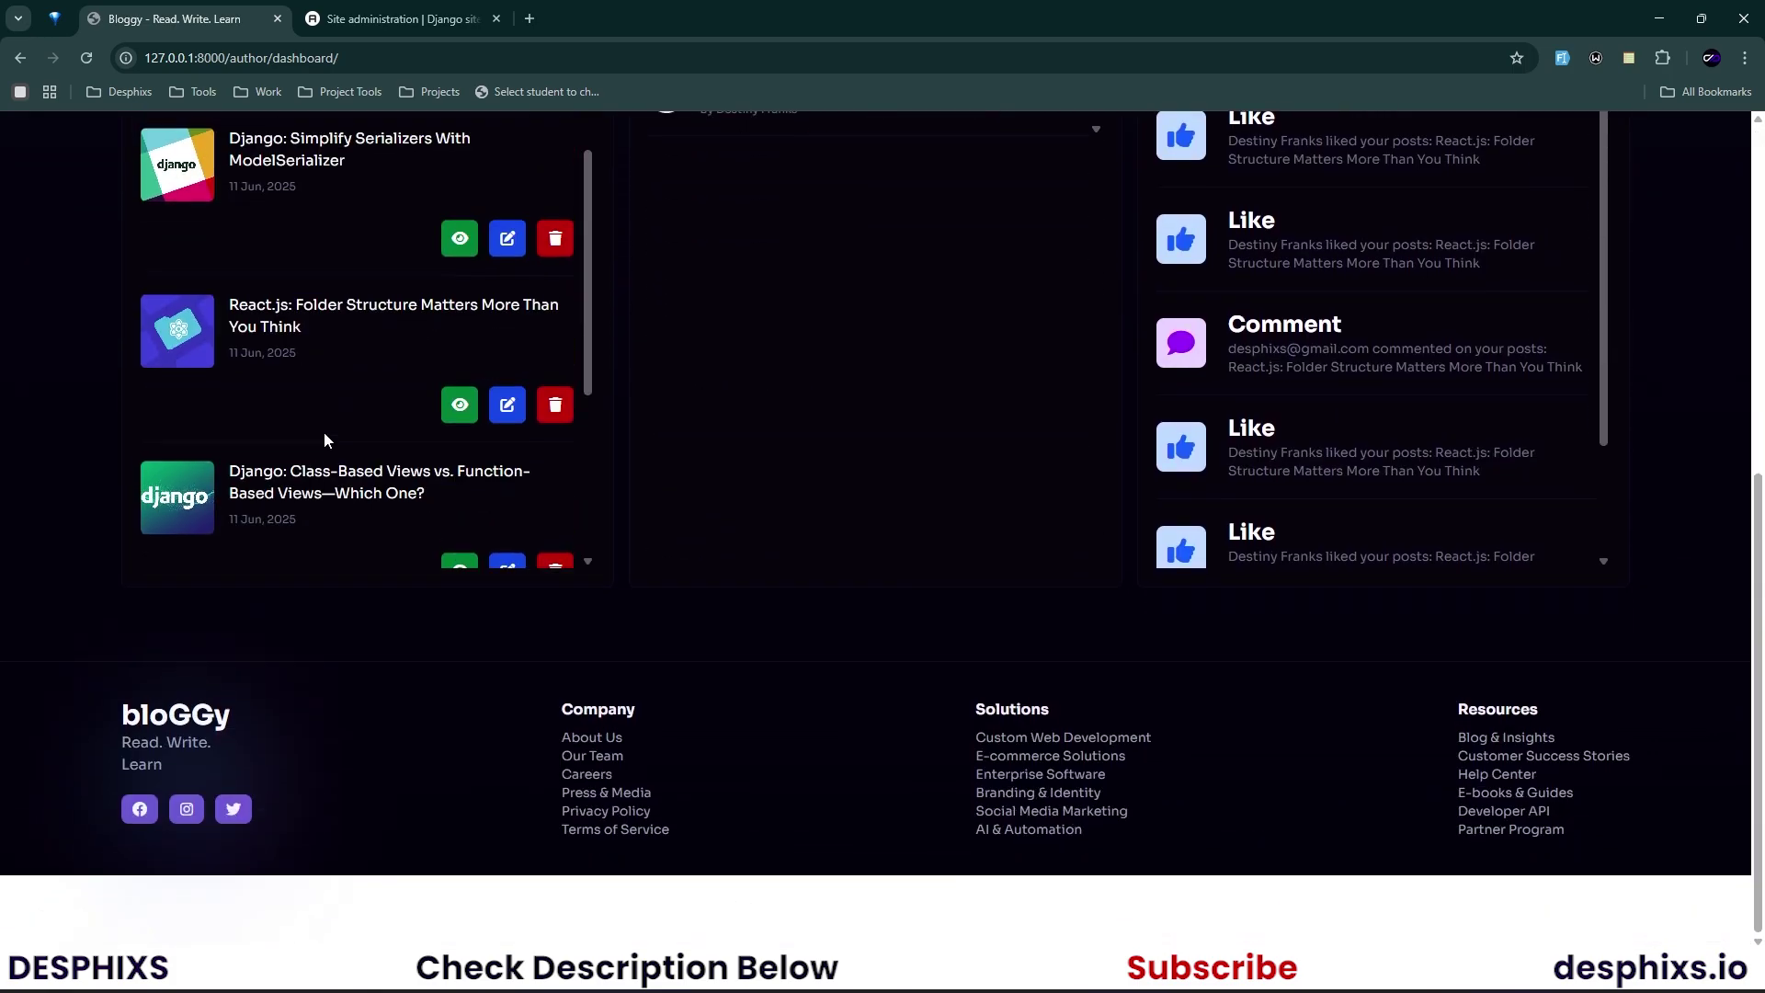
pyautogui.scroll(3, 625, 422)
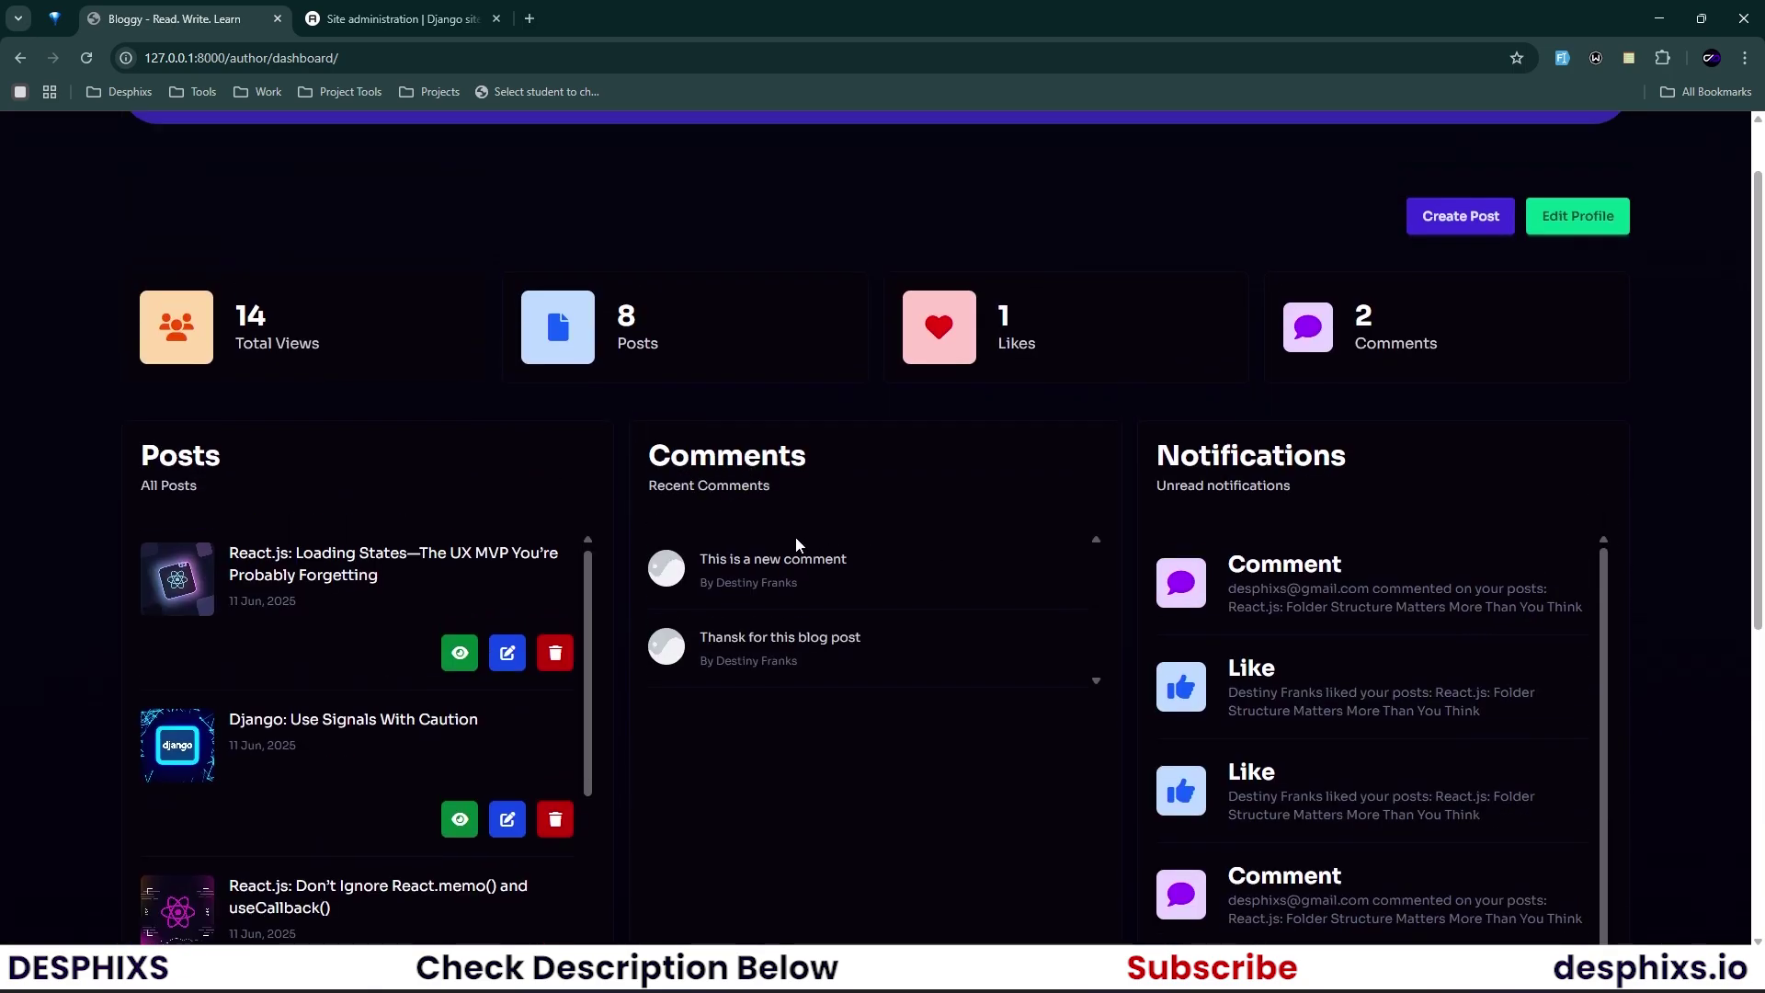
# Review the new comments in the Recent Comments panel.
pyautogui.moveTo(699, 558); pyautogui.dragTo(780, 557)
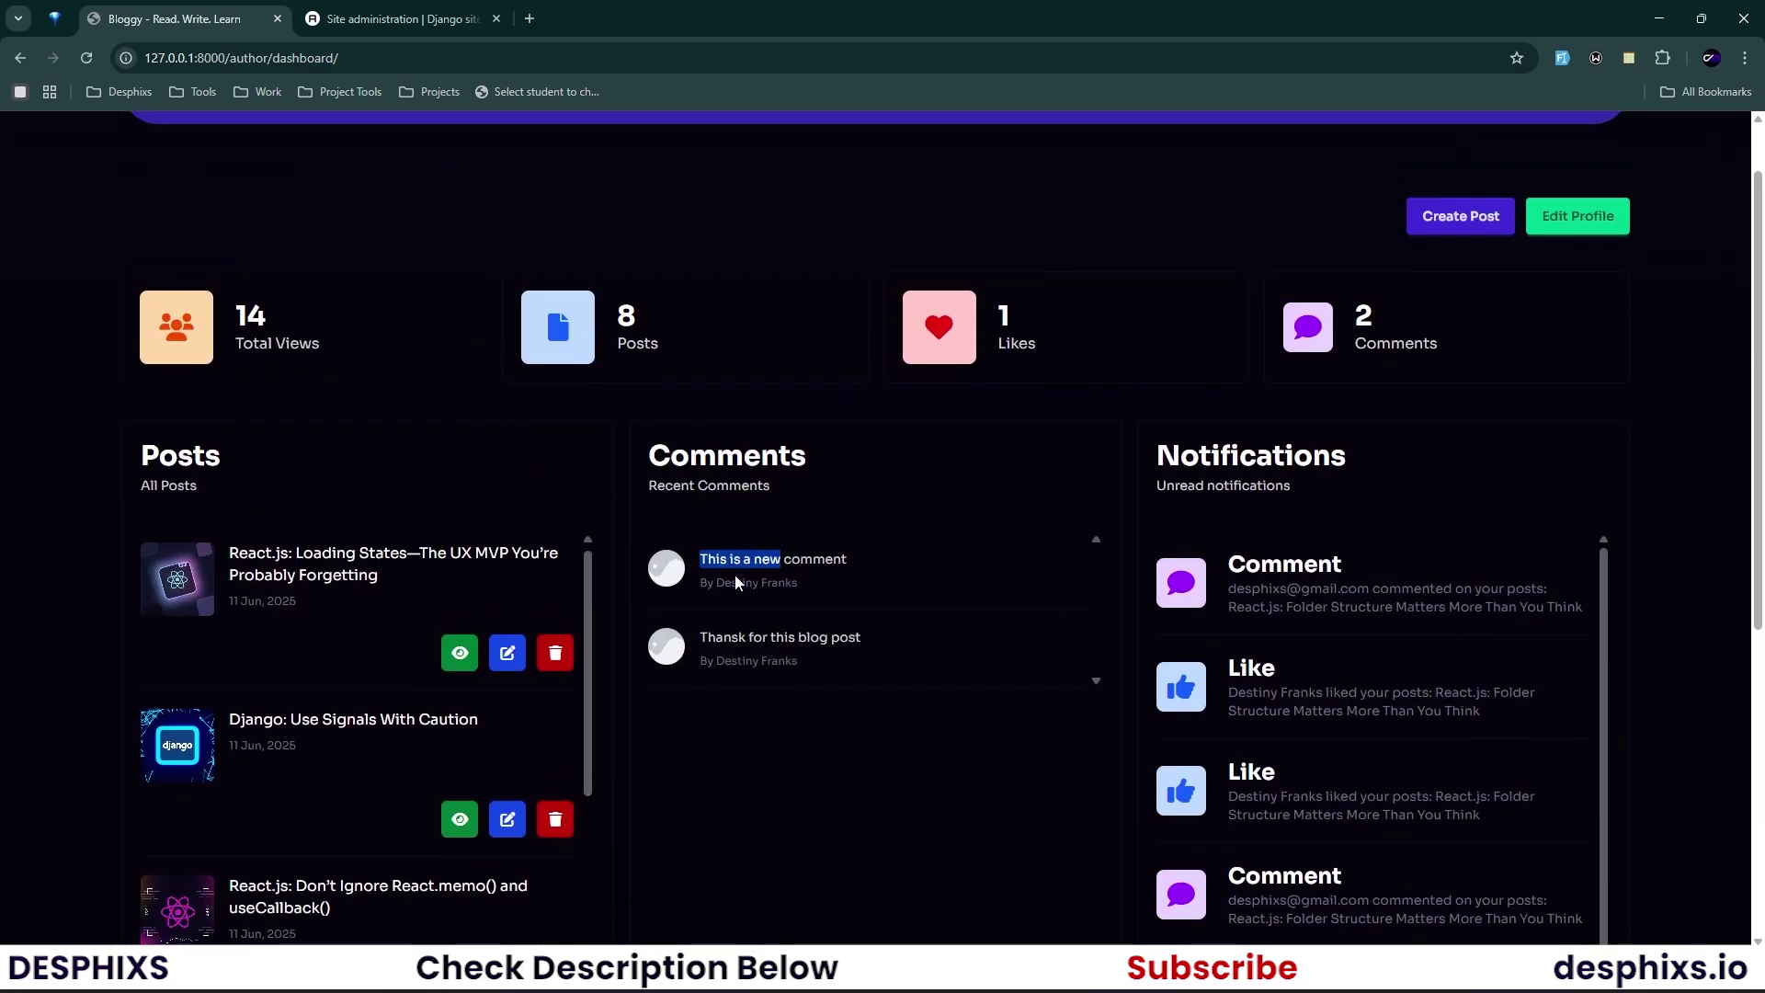
pyautogui.moveTo(824, 559); pyautogui.dragTo(758, 550)
pyautogui.click(757, 550)
pyautogui.scroll(-1, 805, 551)
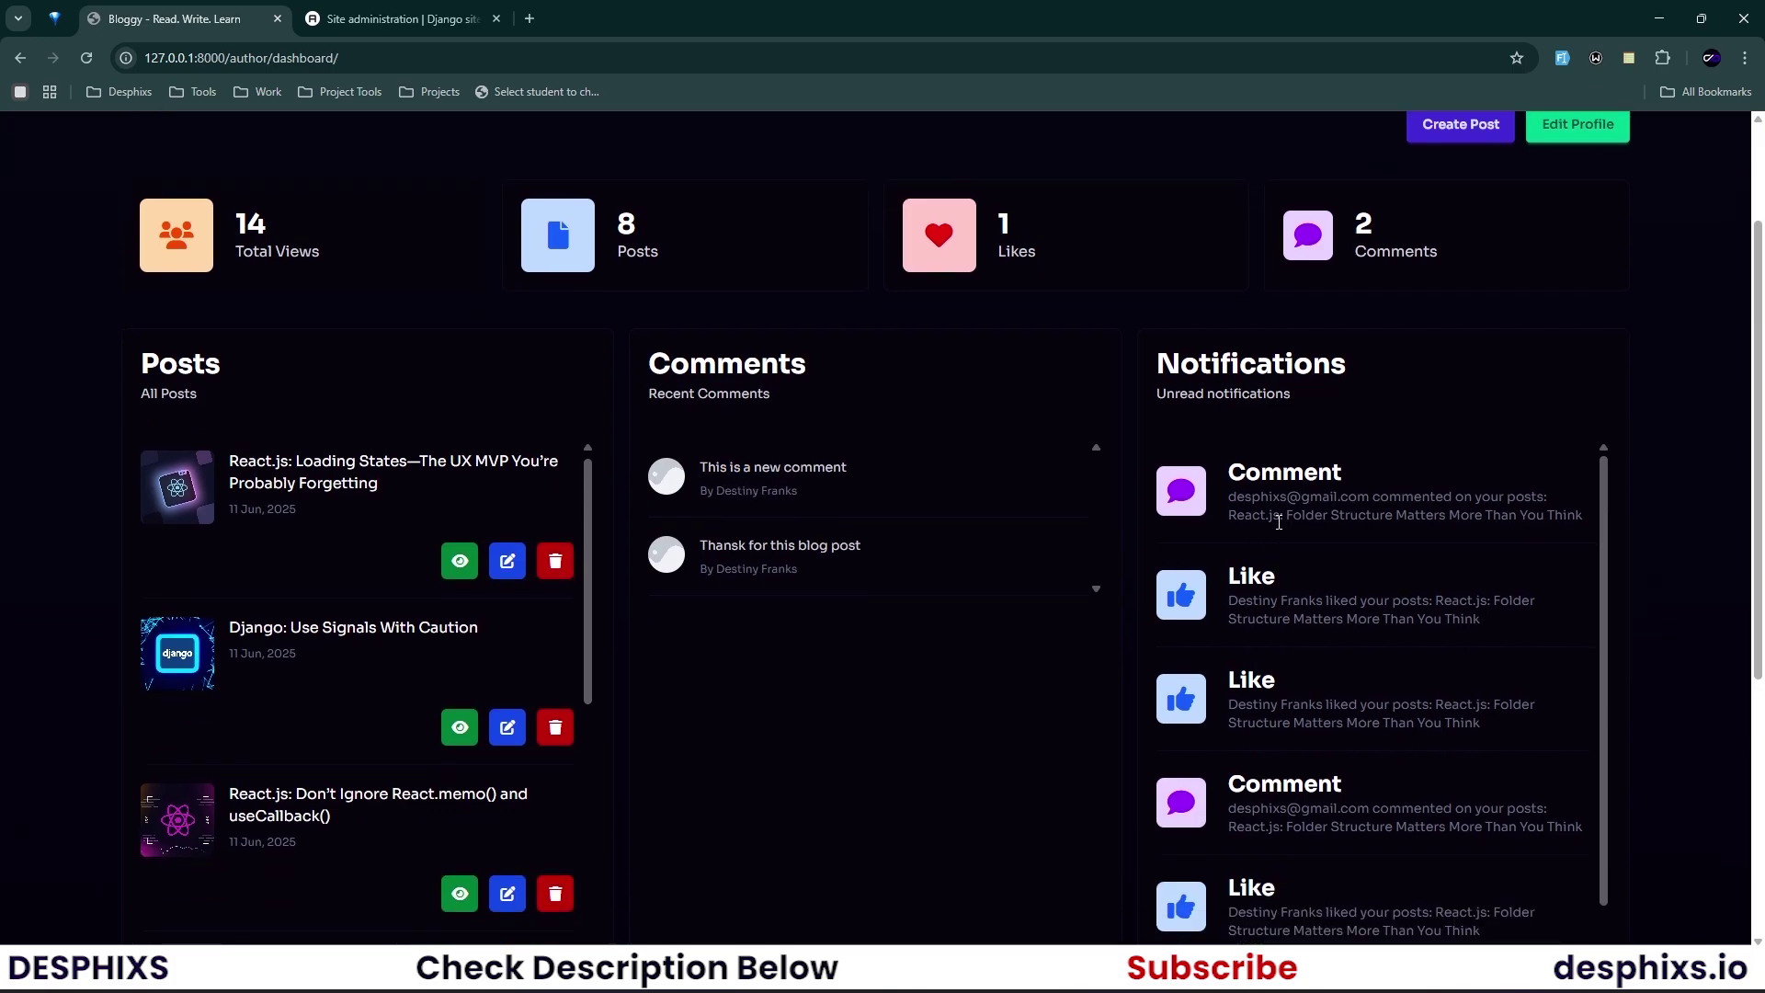
# Read the comment and like notifications in the Notifications panel.
pyautogui.moveTo(1228, 465); pyautogui.dragTo(1318, 512)
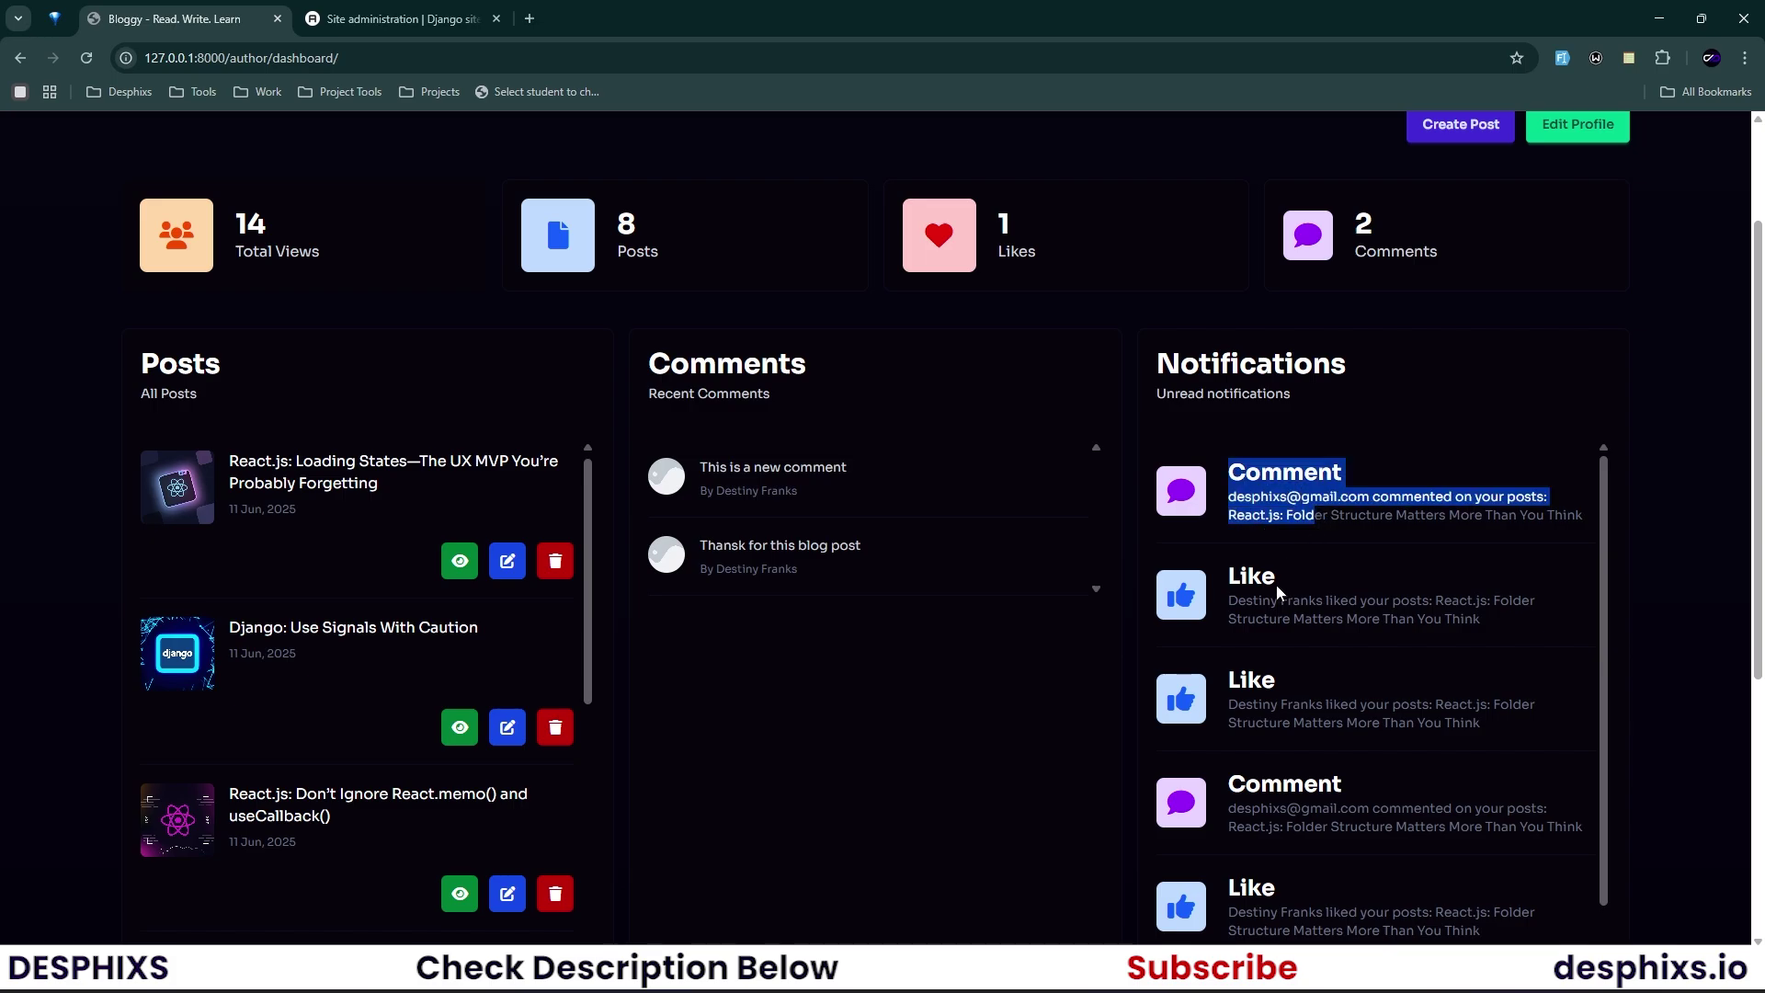
pyautogui.moveTo(1246, 576); pyautogui.dragTo(1314, 606)
pyautogui.click(1314, 607)
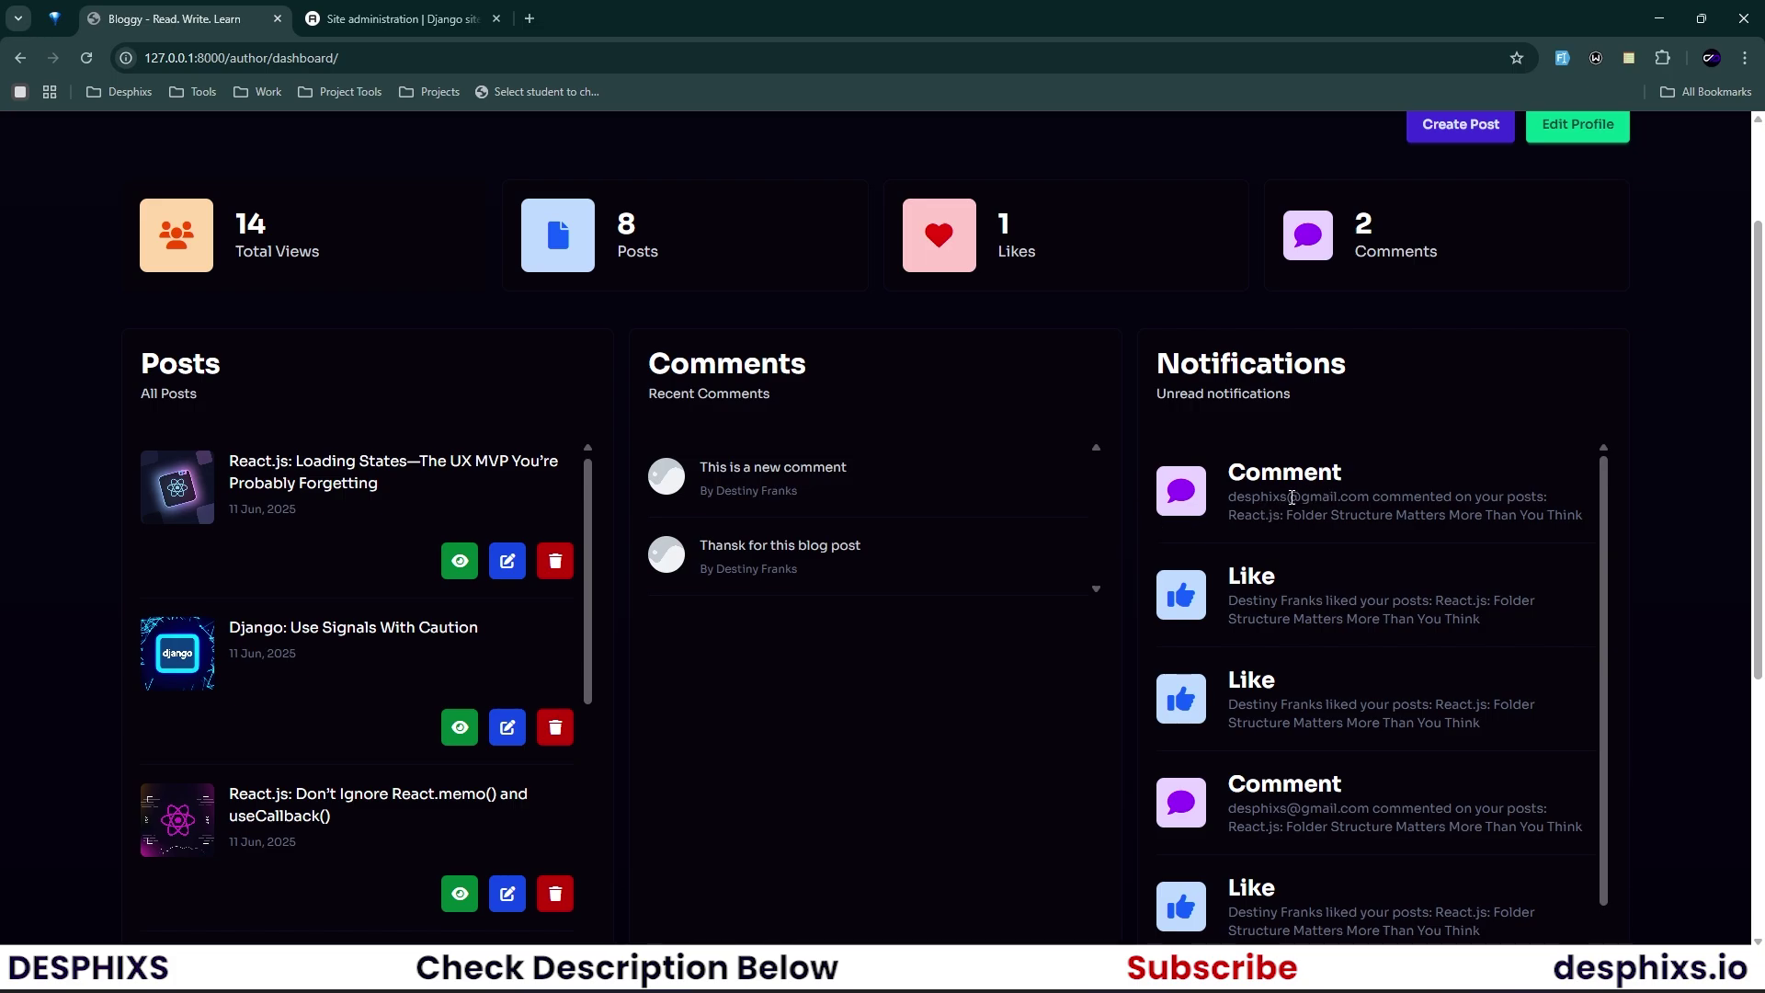
pyautogui.moveTo(1230, 496); pyautogui.dragTo(1275, 499)
pyautogui.moveTo(1389, 496); pyautogui.dragTo(1504, 496)
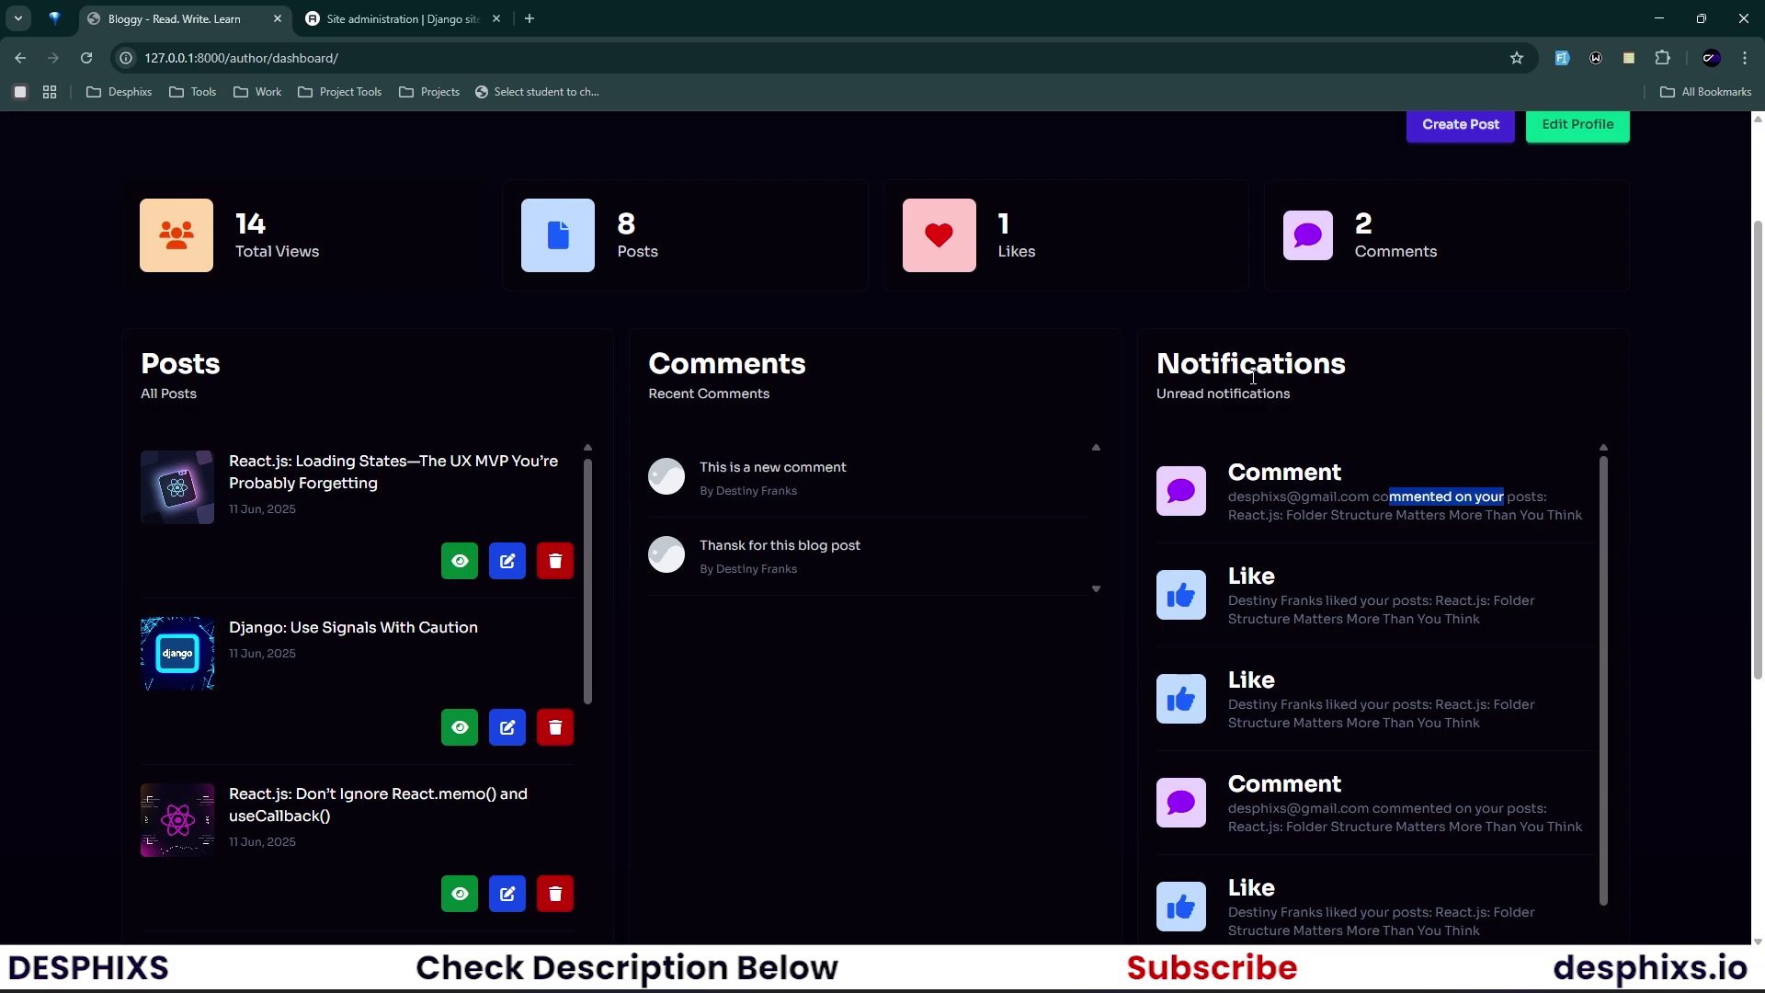
pyautogui.scroll(-2, 1278, 466)
pyautogui.scroll(-3, 426, 691)
pyautogui.scroll(3, 425, 701)
pyautogui.scroll(2, 1333, 552)
pyautogui.scroll(2, 1489, 232)
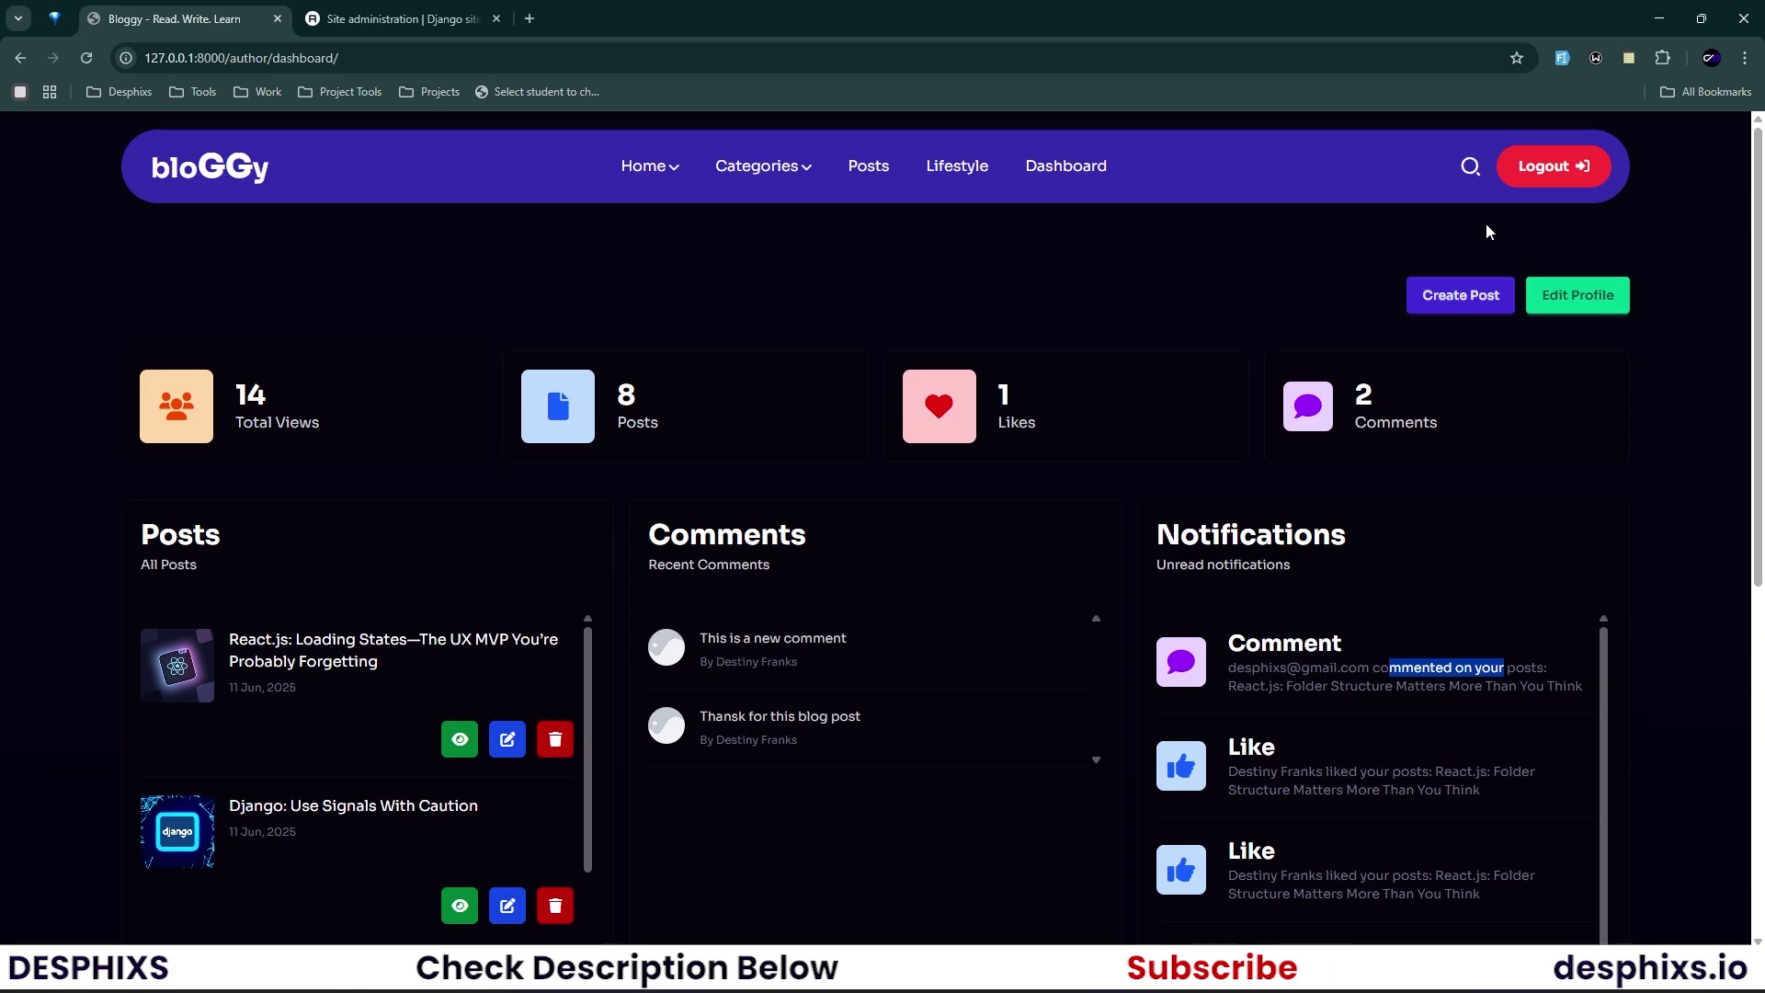
pyautogui.scroll(-3, 614, 561)
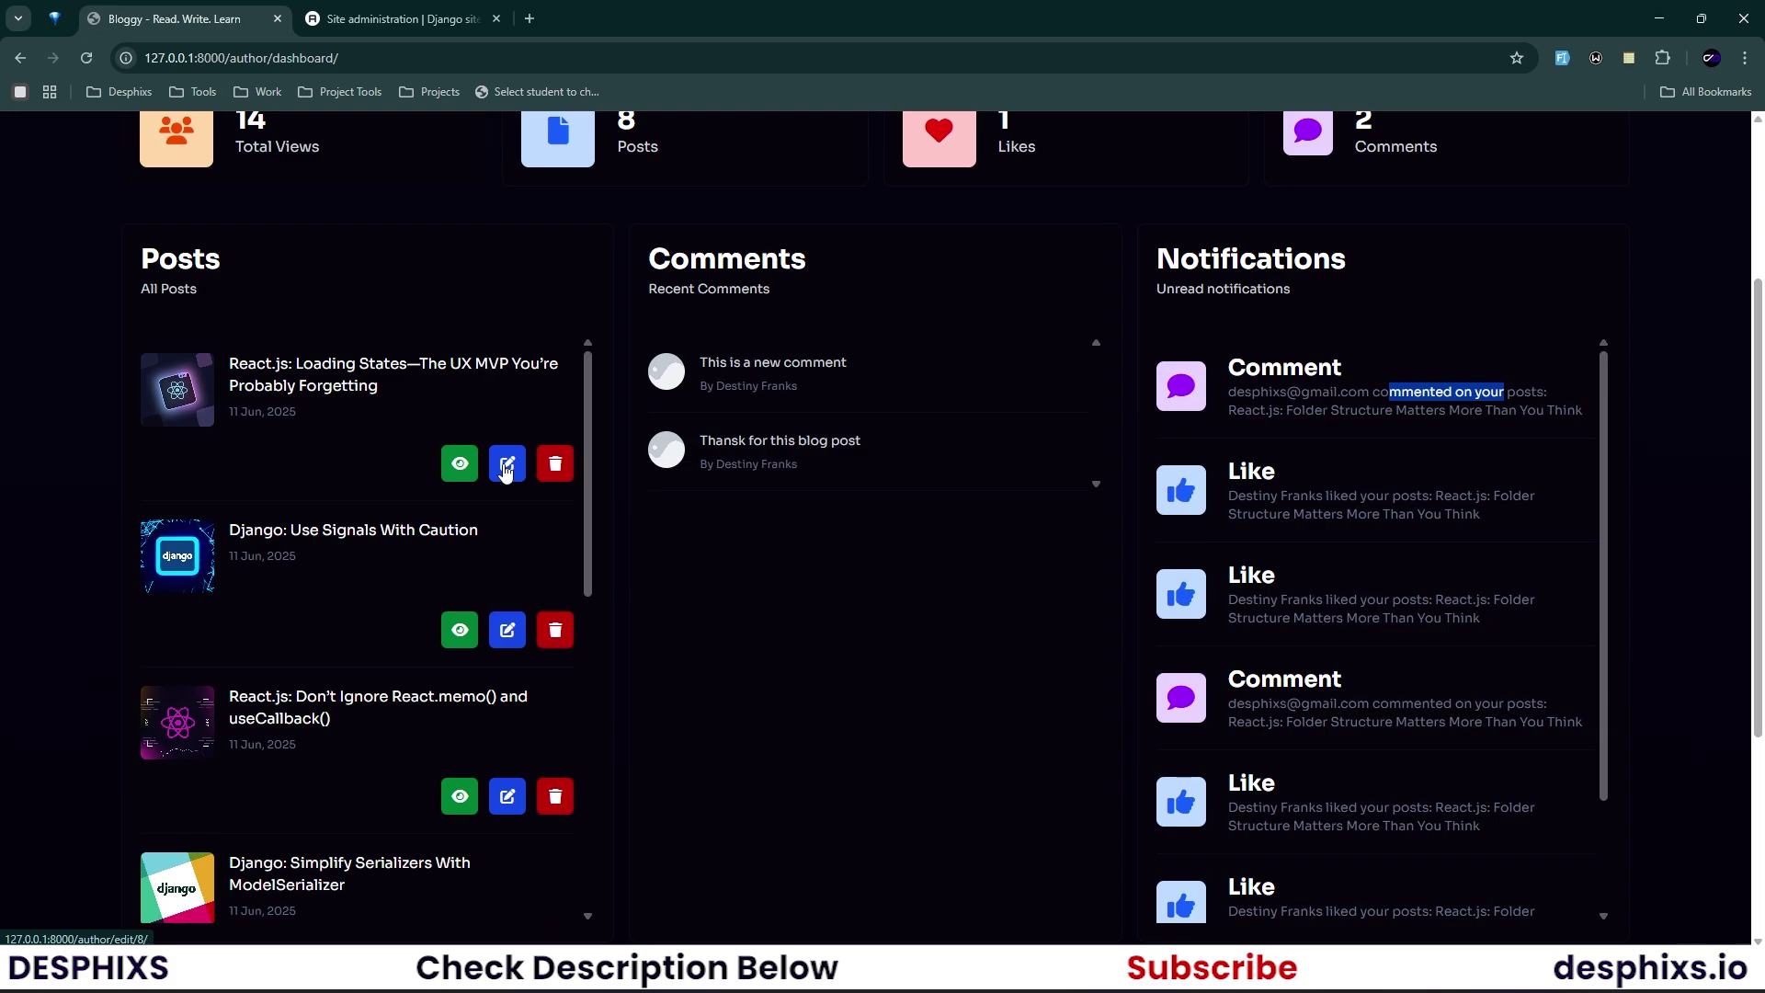
pyautogui.scroll(3, 934, 439)
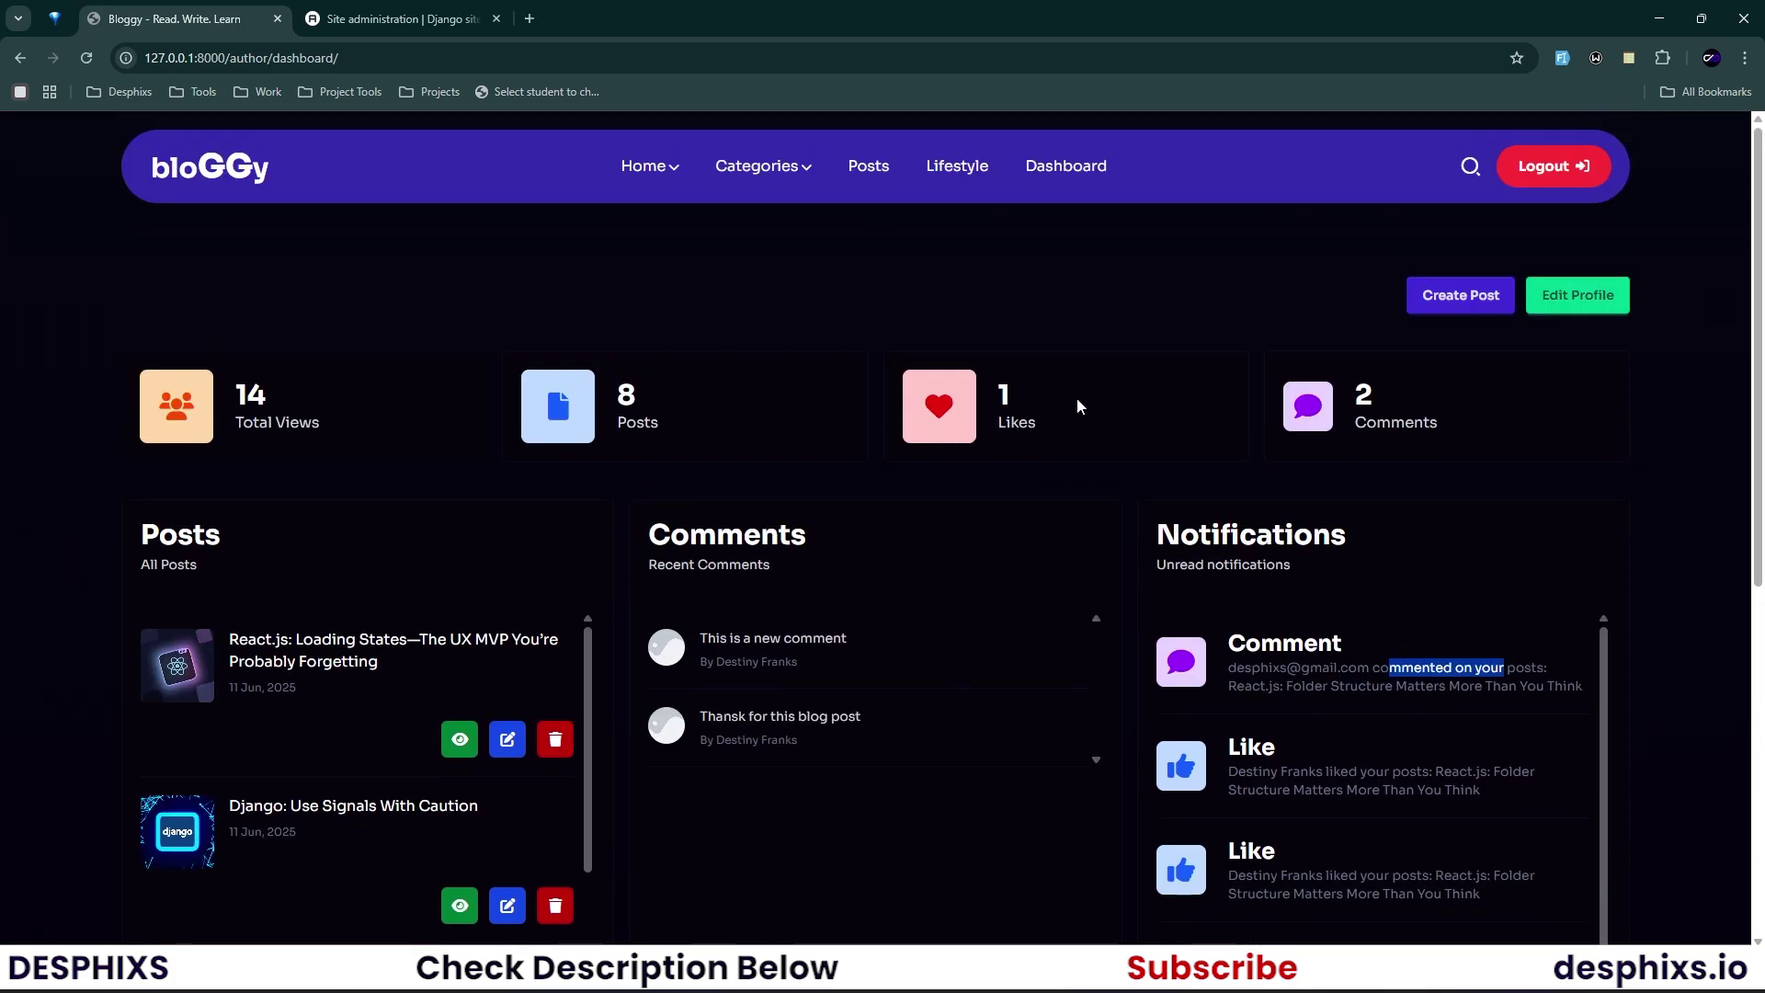
# Open the Create New Post form and fill it with dummy data.
pyautogui.click(1462, 295)
pyautogui.scroll(3, 816, 545)
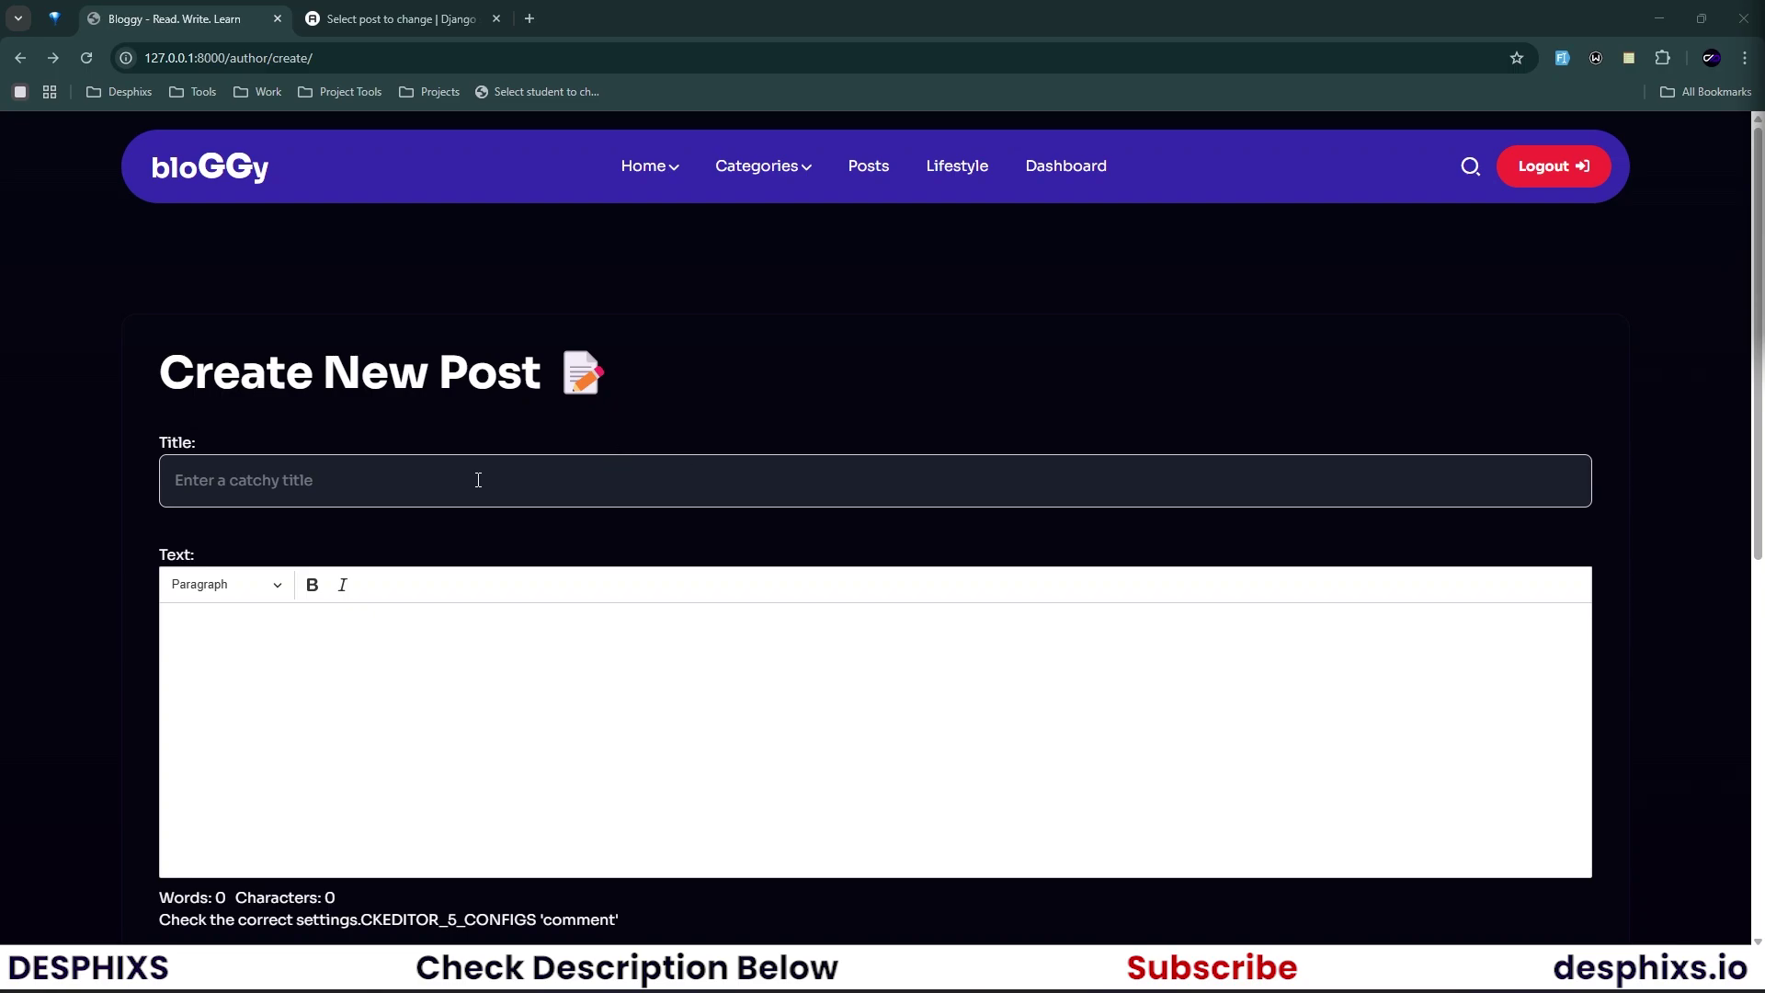
pyautogui.scroll(-5, 244, 499)
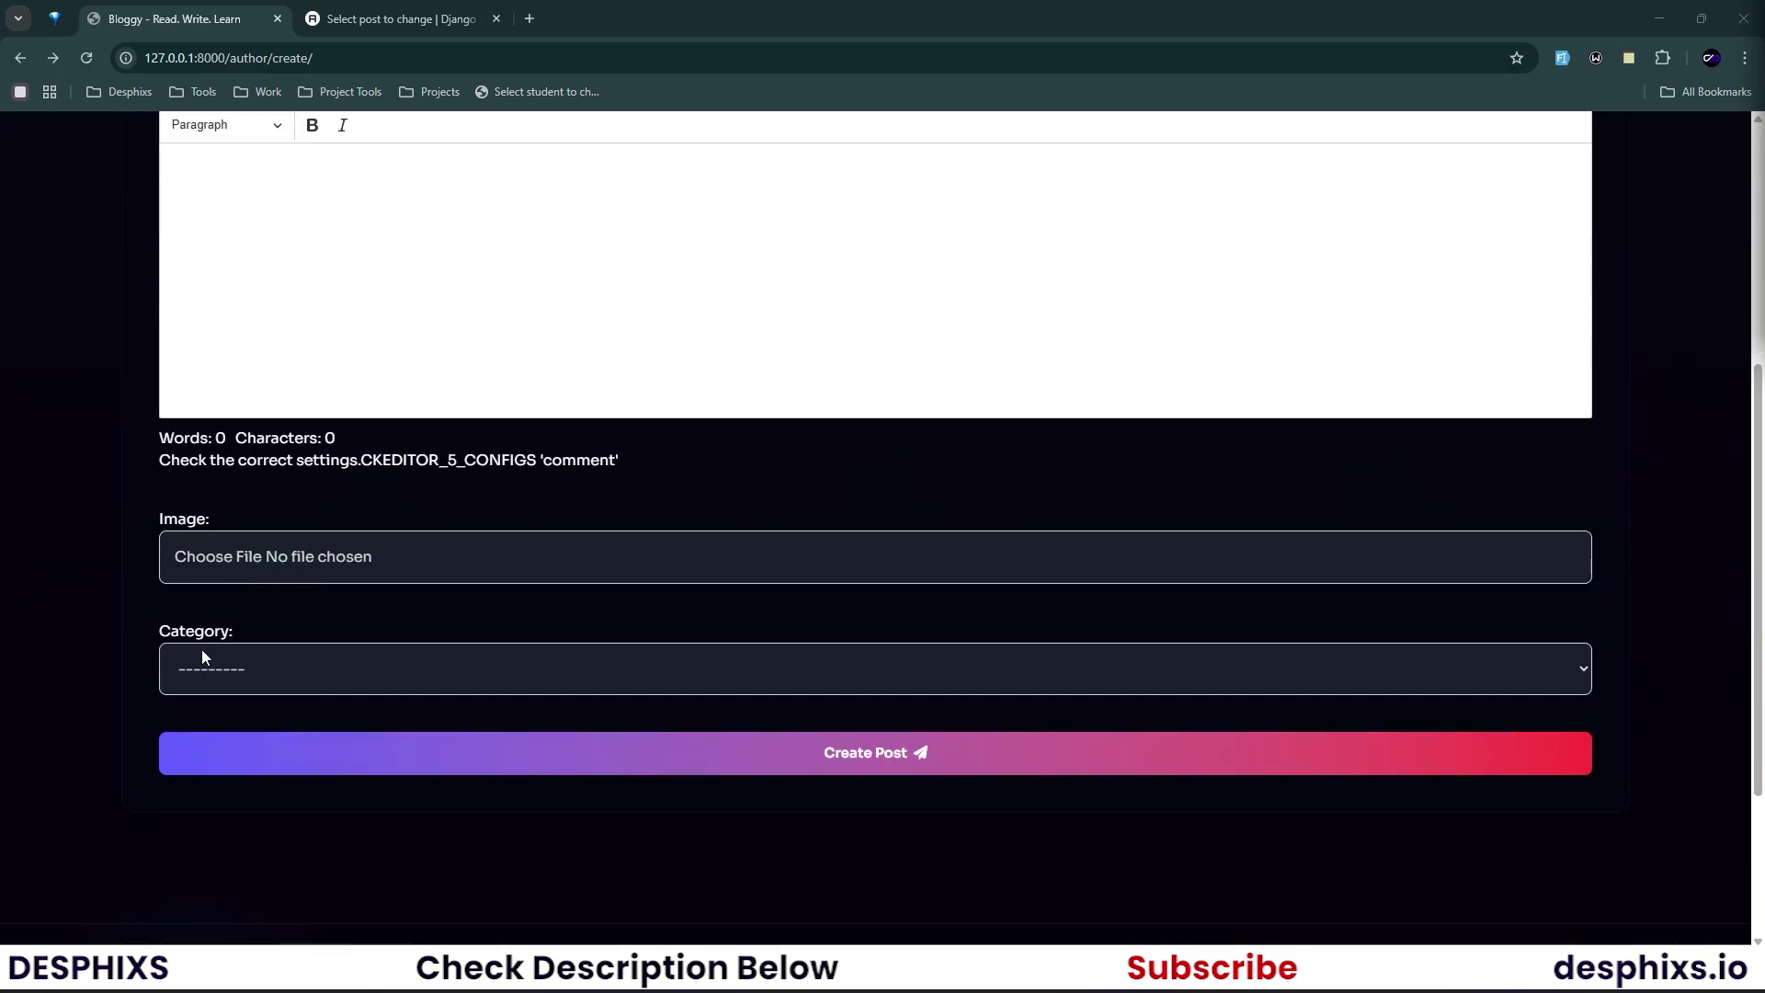
pyautogui.scroll(5, 476, 564)
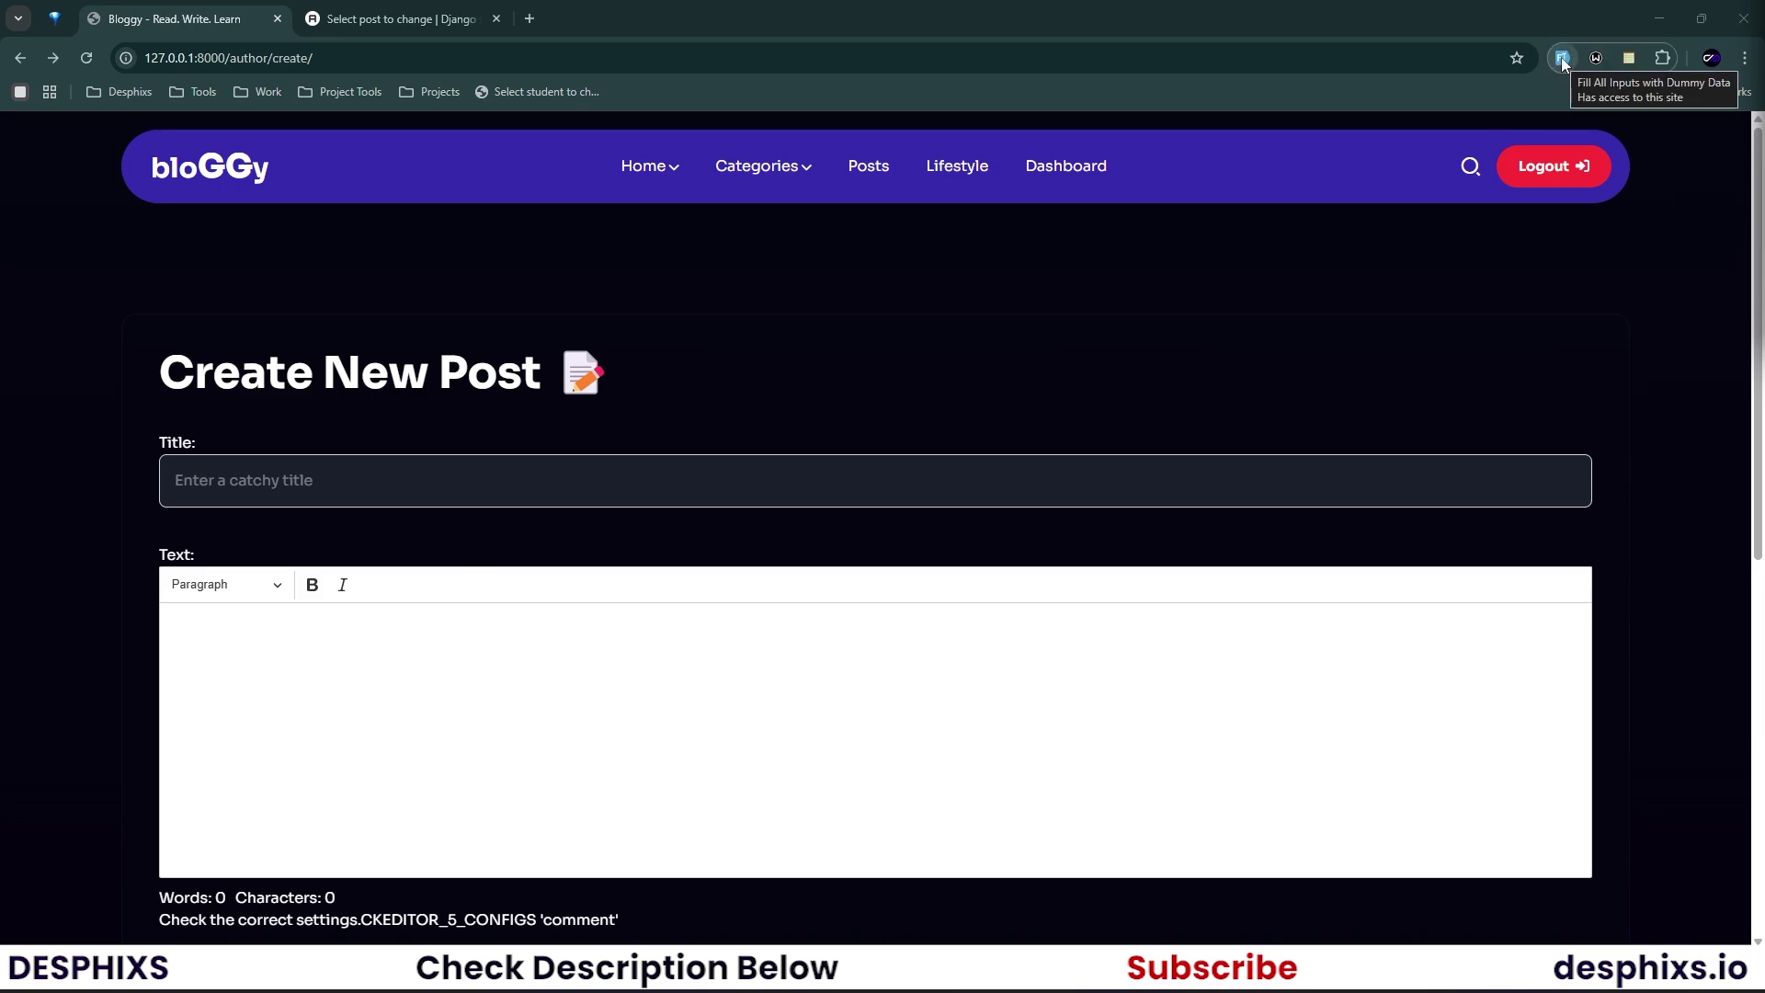
pyautogui.click(1560, 61)
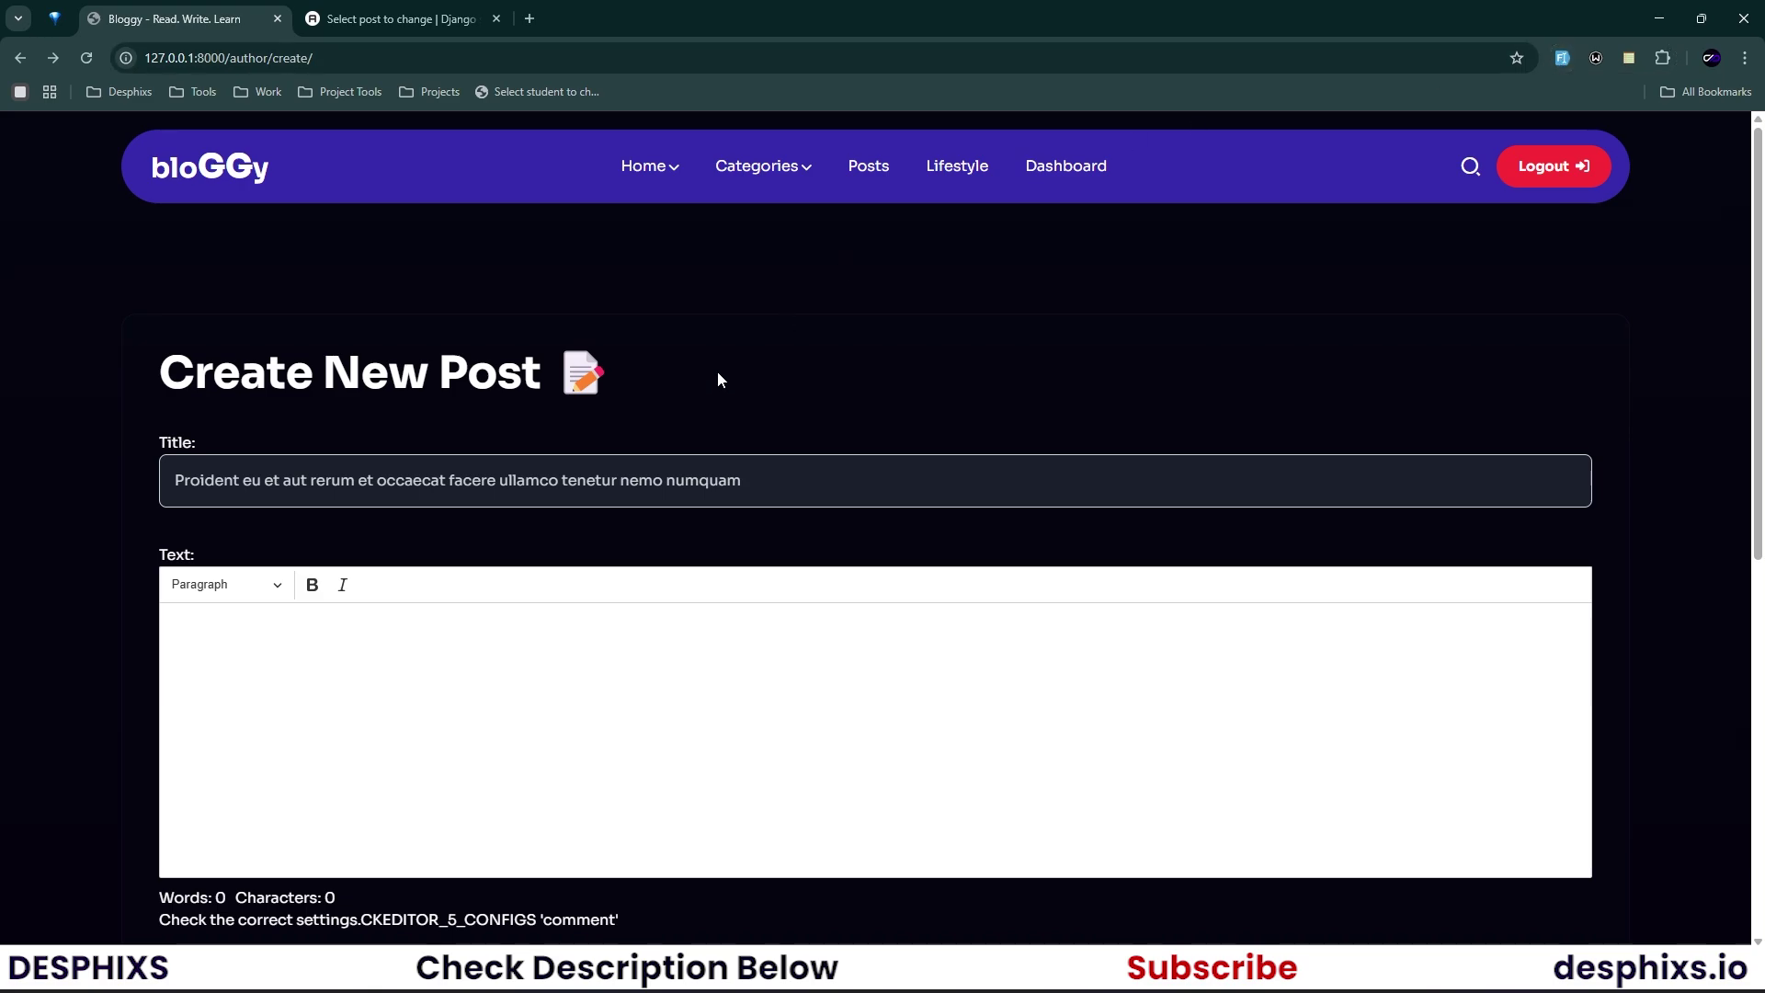
# Move the title's last five words into the body twice, bold 'facere ulla', attach React-Native-vs-Reactjs.png.
pyautogui.moveTo(773, 470); pyautogui.dragTo(450, 489)
pyautogui.hotkey('ctrl', 'c')
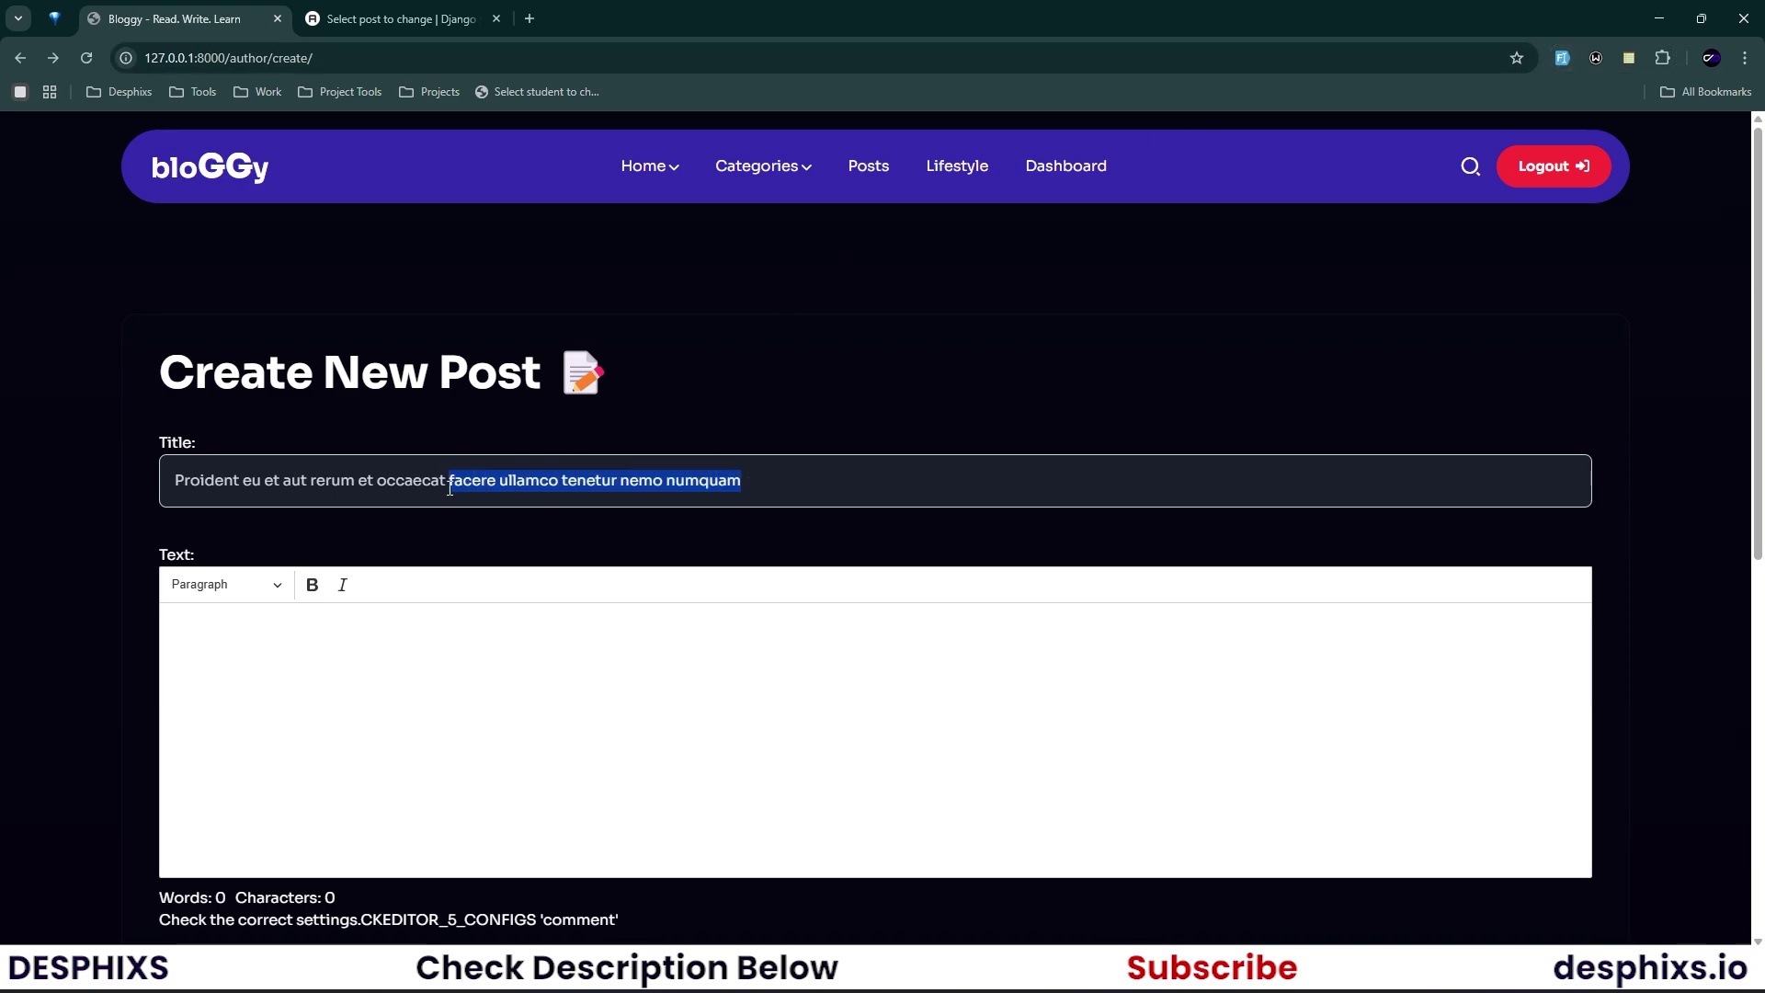
pyautogui.press('BackSpace')
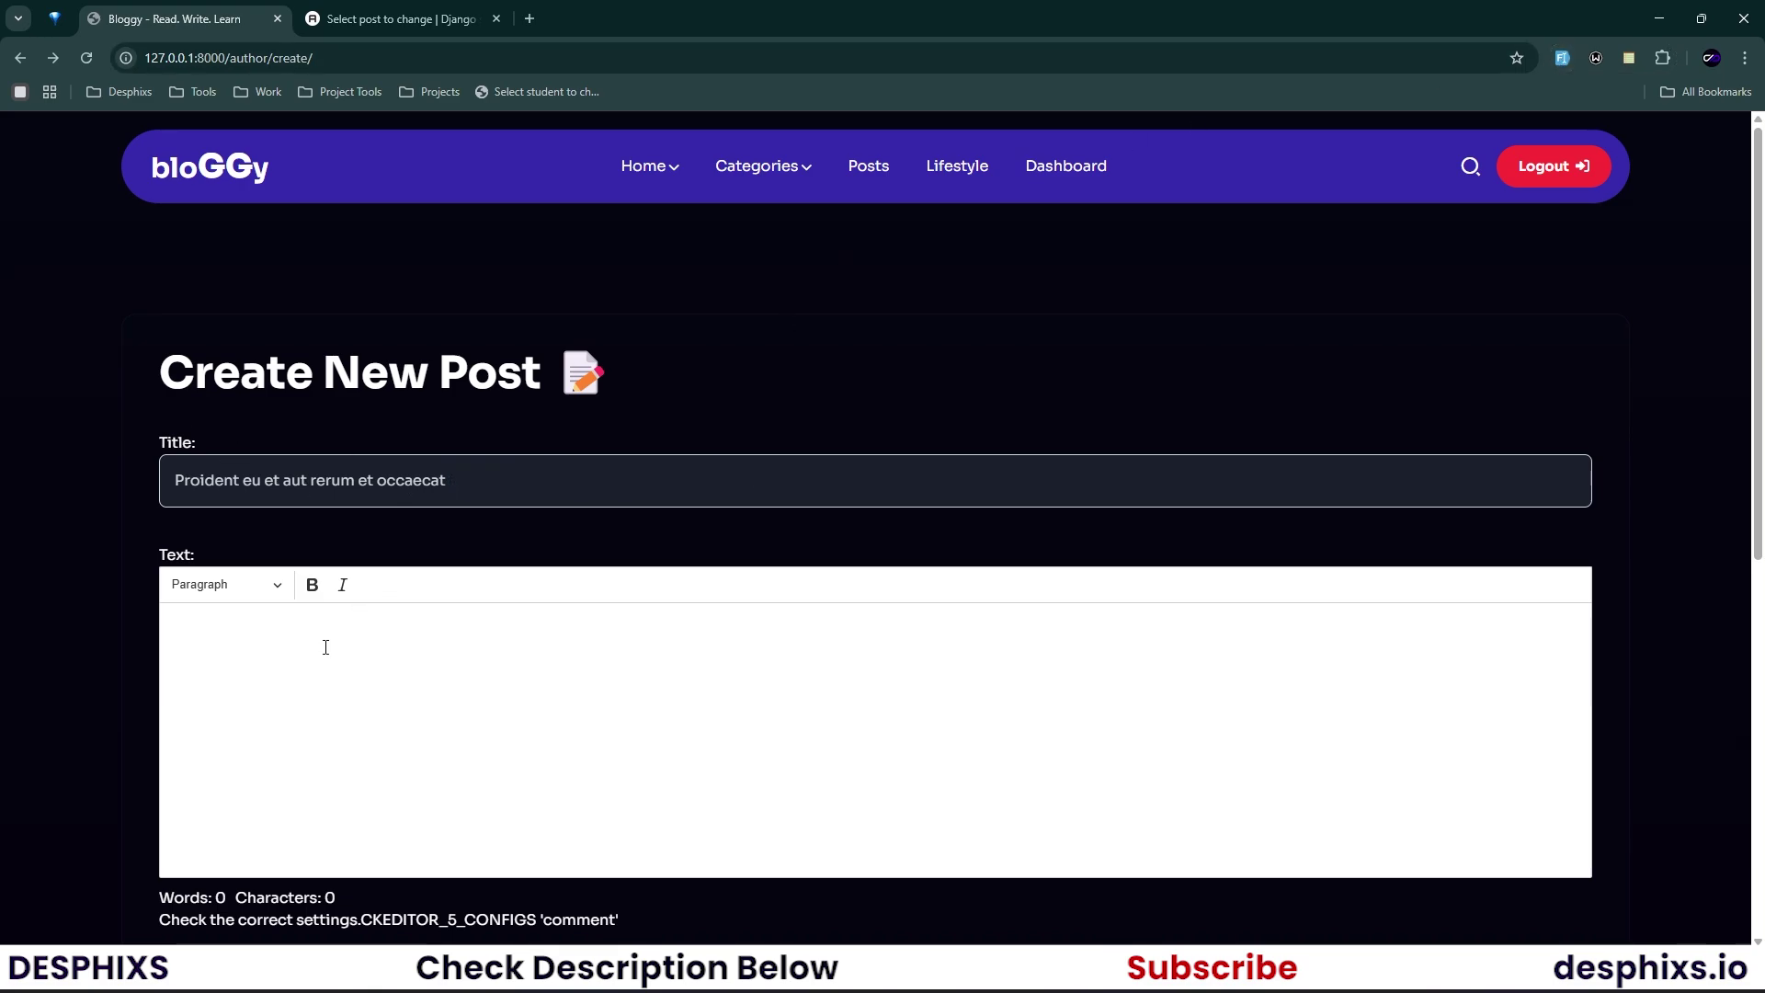
pyautogui.click(315, 659)
pyautogui.hotkey('ctrl', 'v')
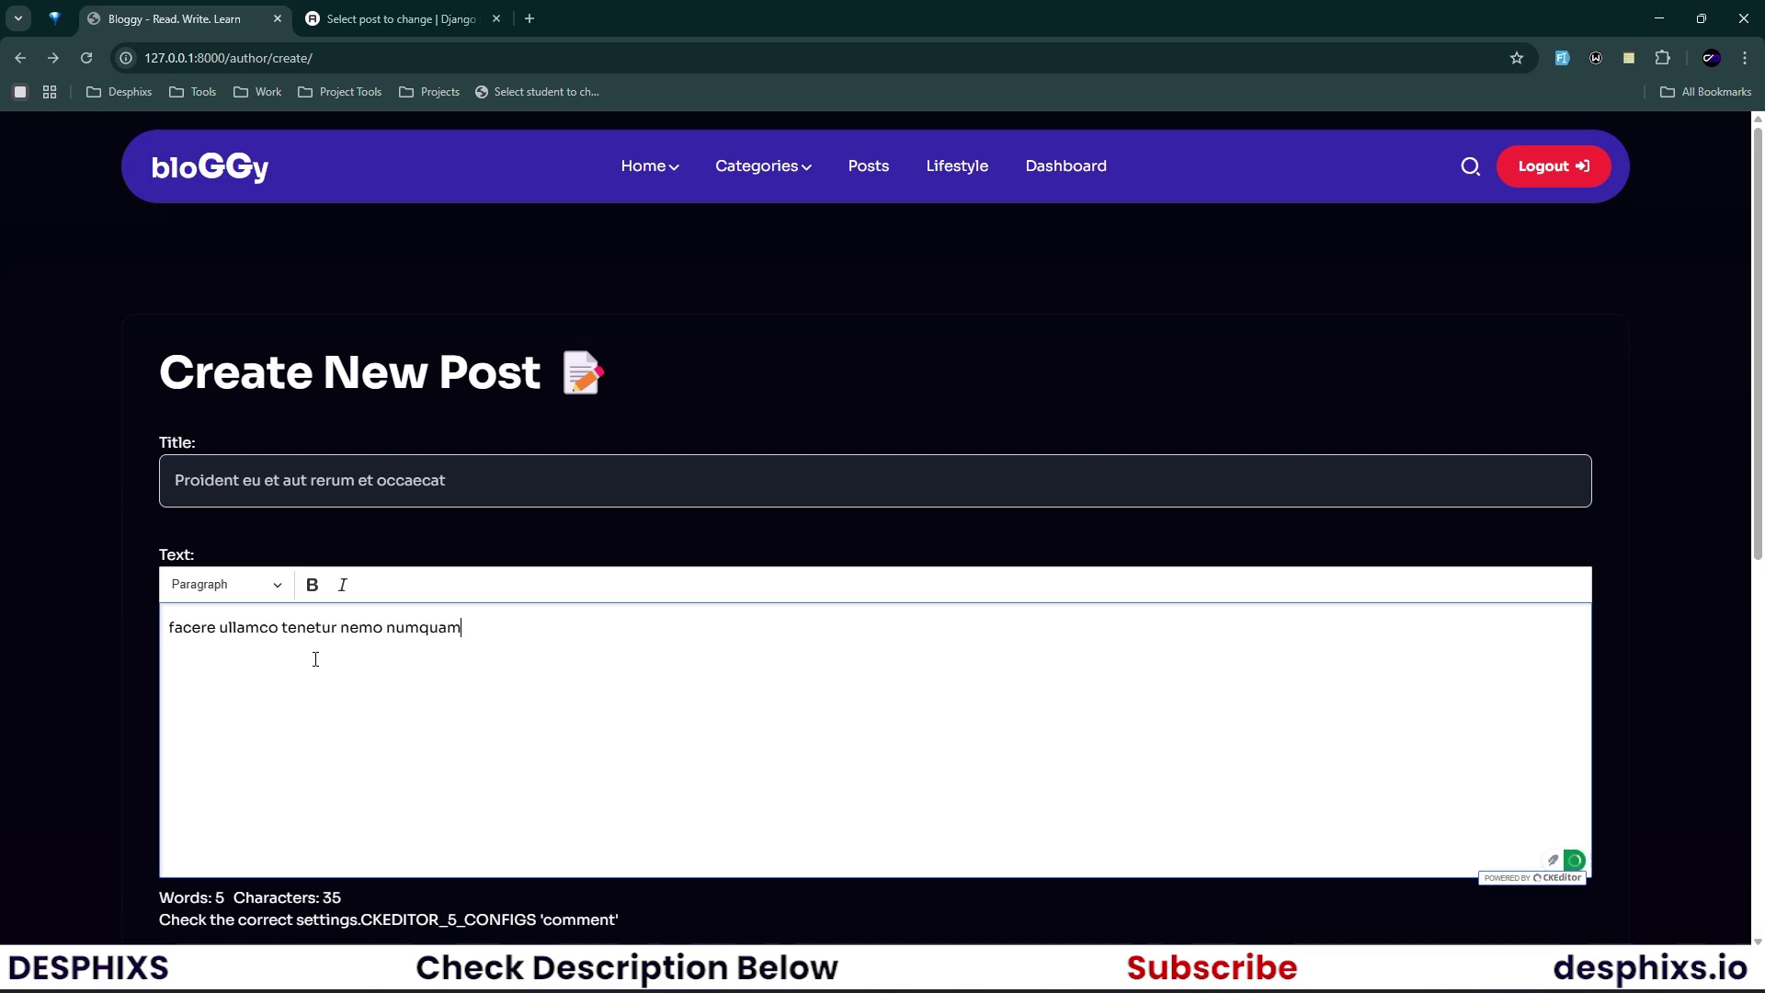
pyautogui.hotkey('ctrl', 'v')
pyautogui.hotkey('ctrl', 'v')
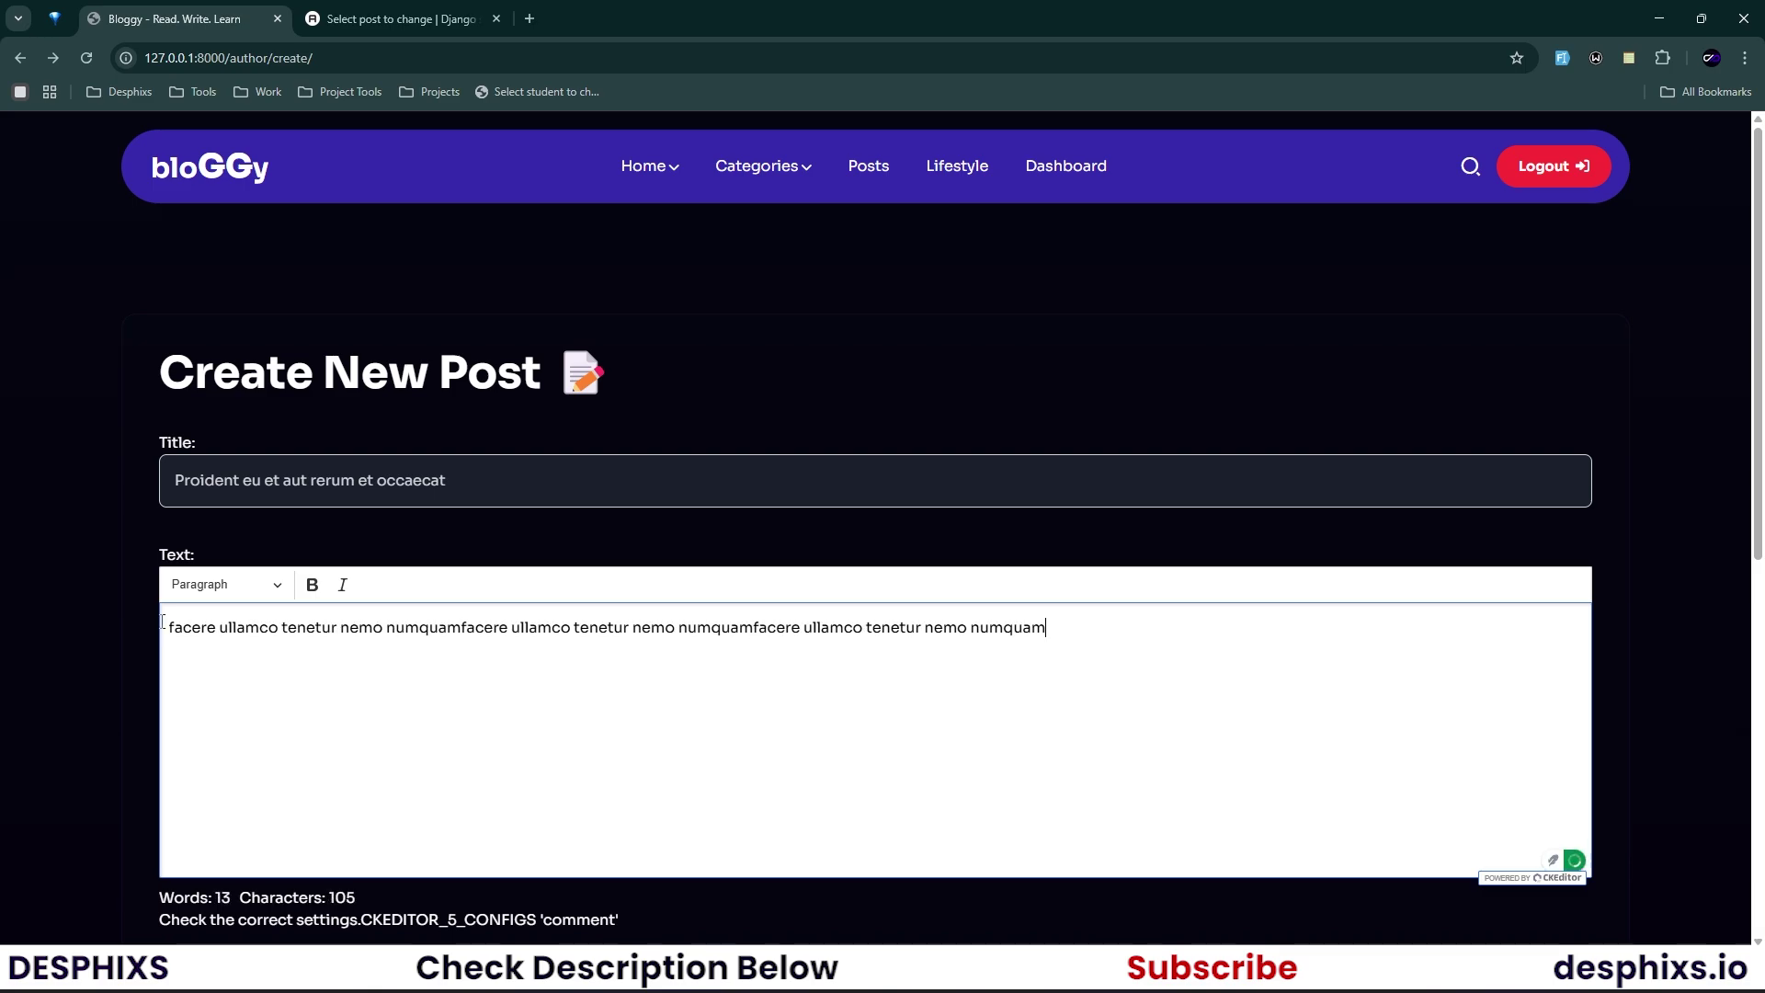
pyautogui.moveTo(165, 627); pyautogui.dragTo(245, 628)
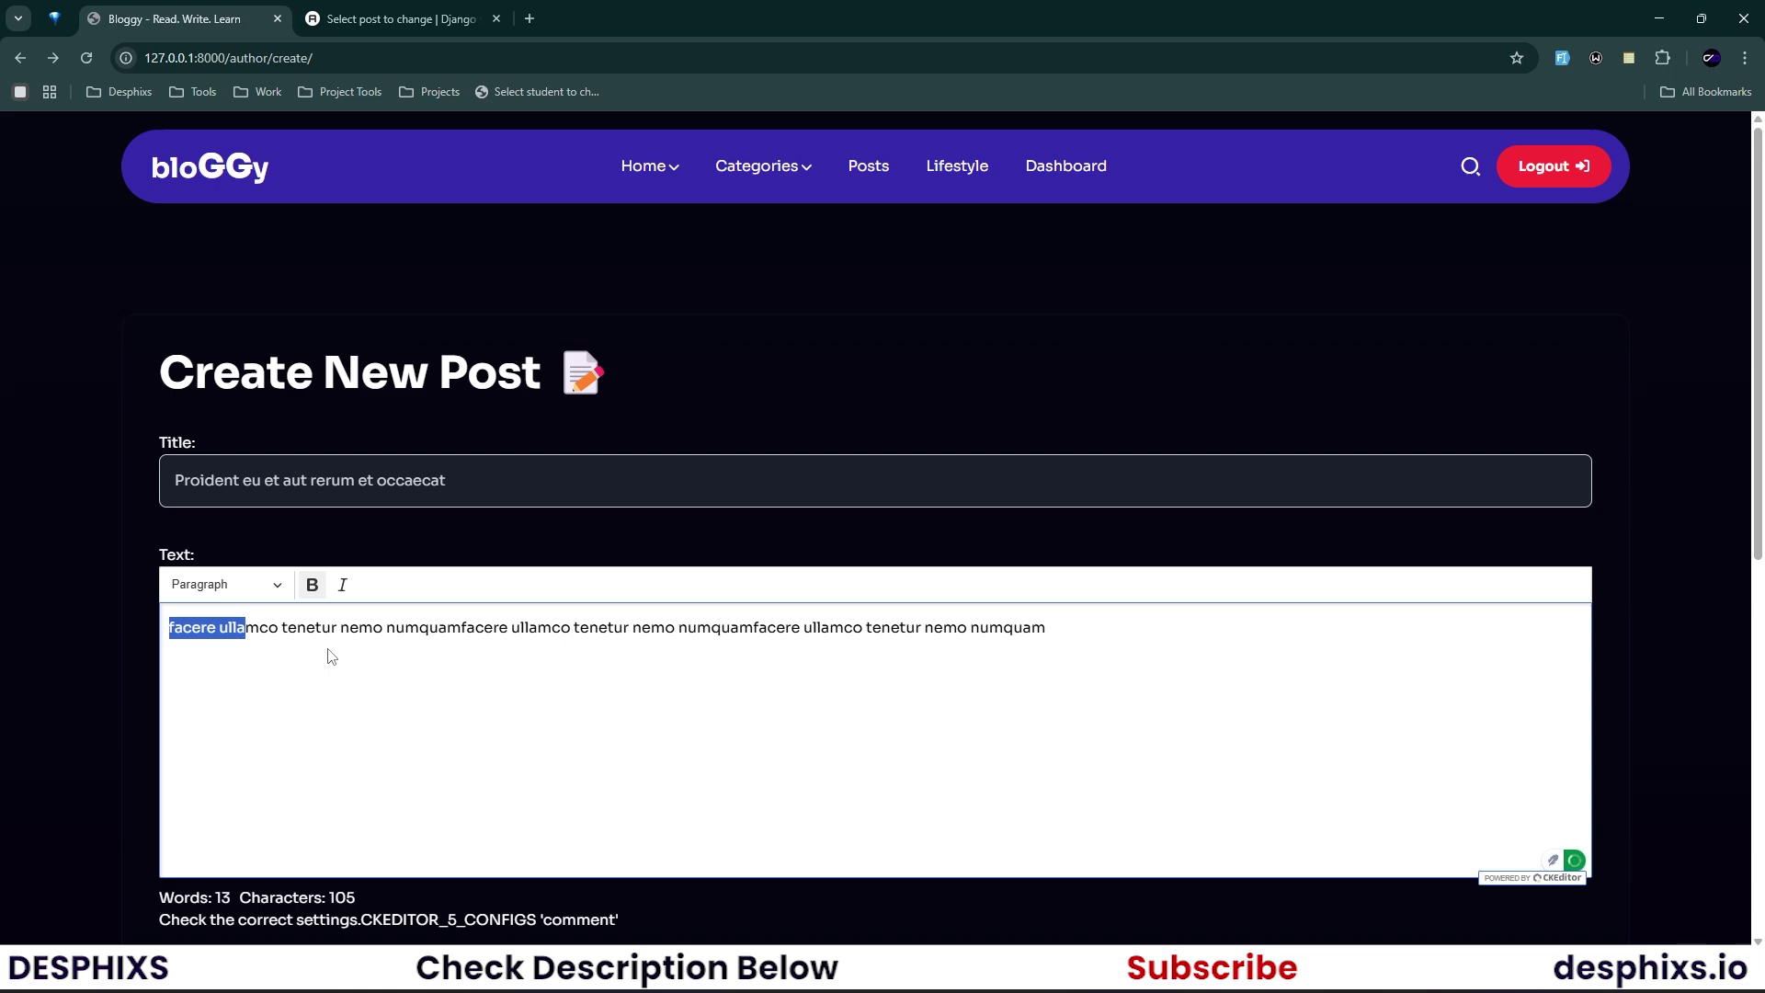
pyautogui.hotkey('ctrl', 'b')
pyautogui.click(274, 625)
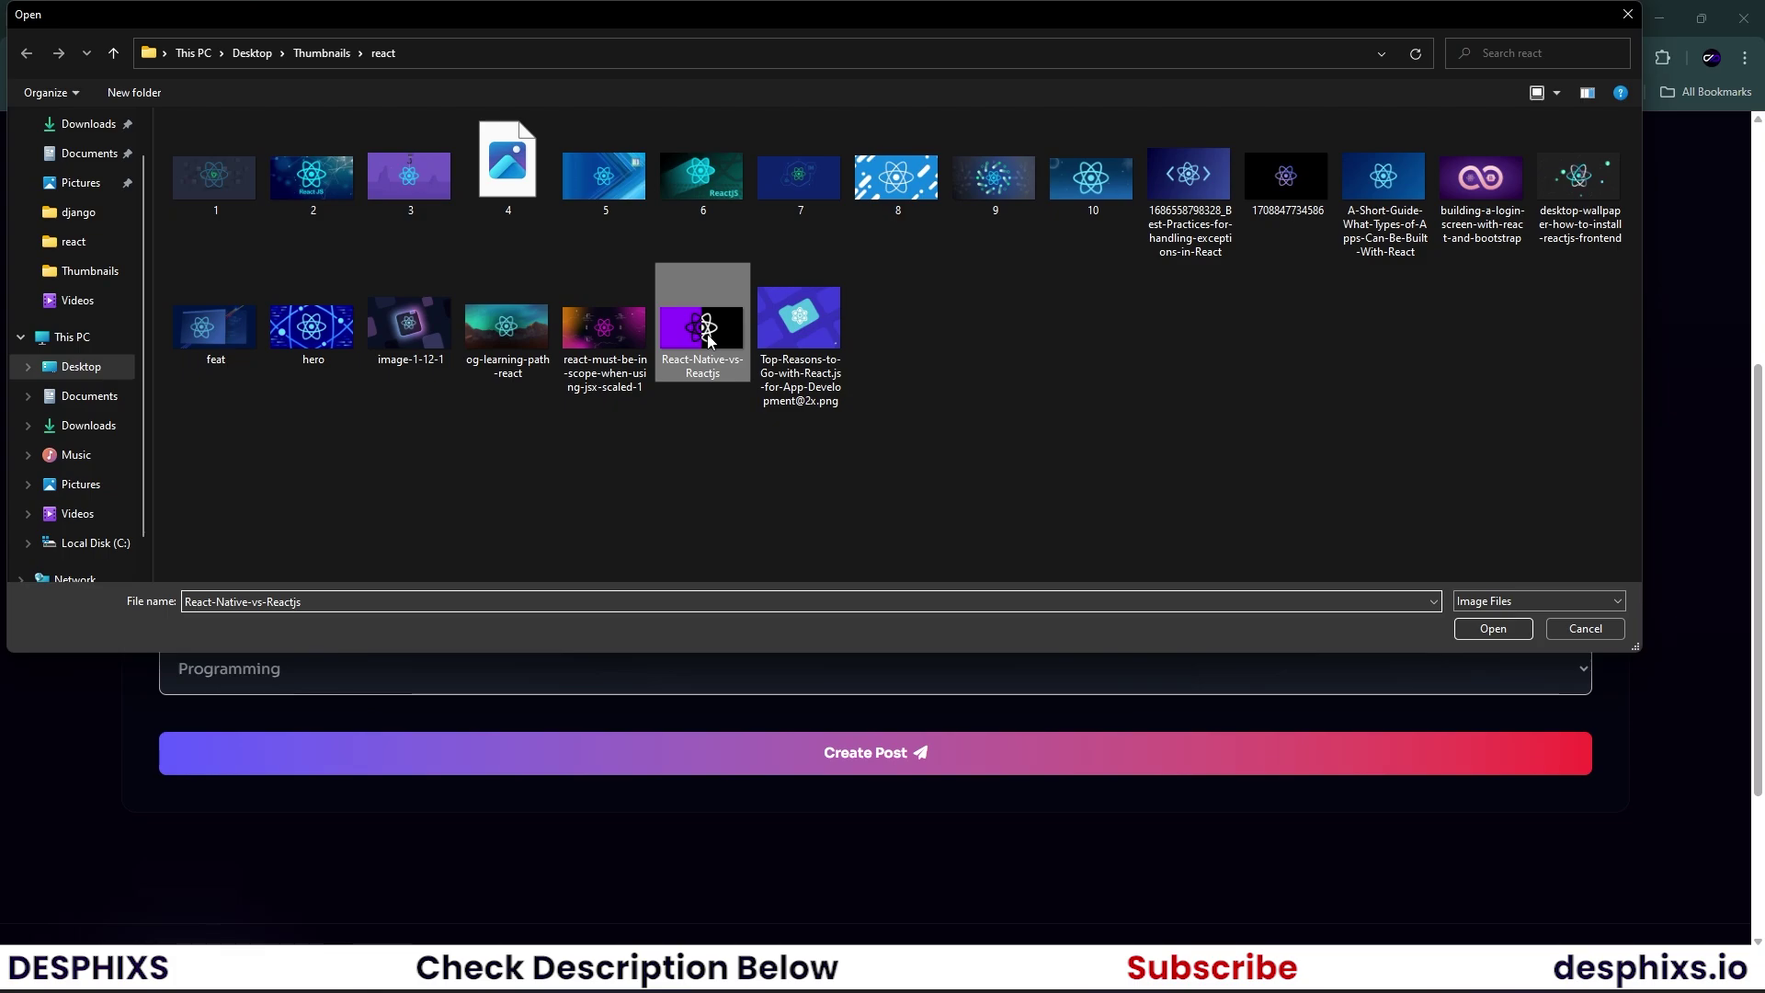
pyautogui.doubleClick(701, 343)
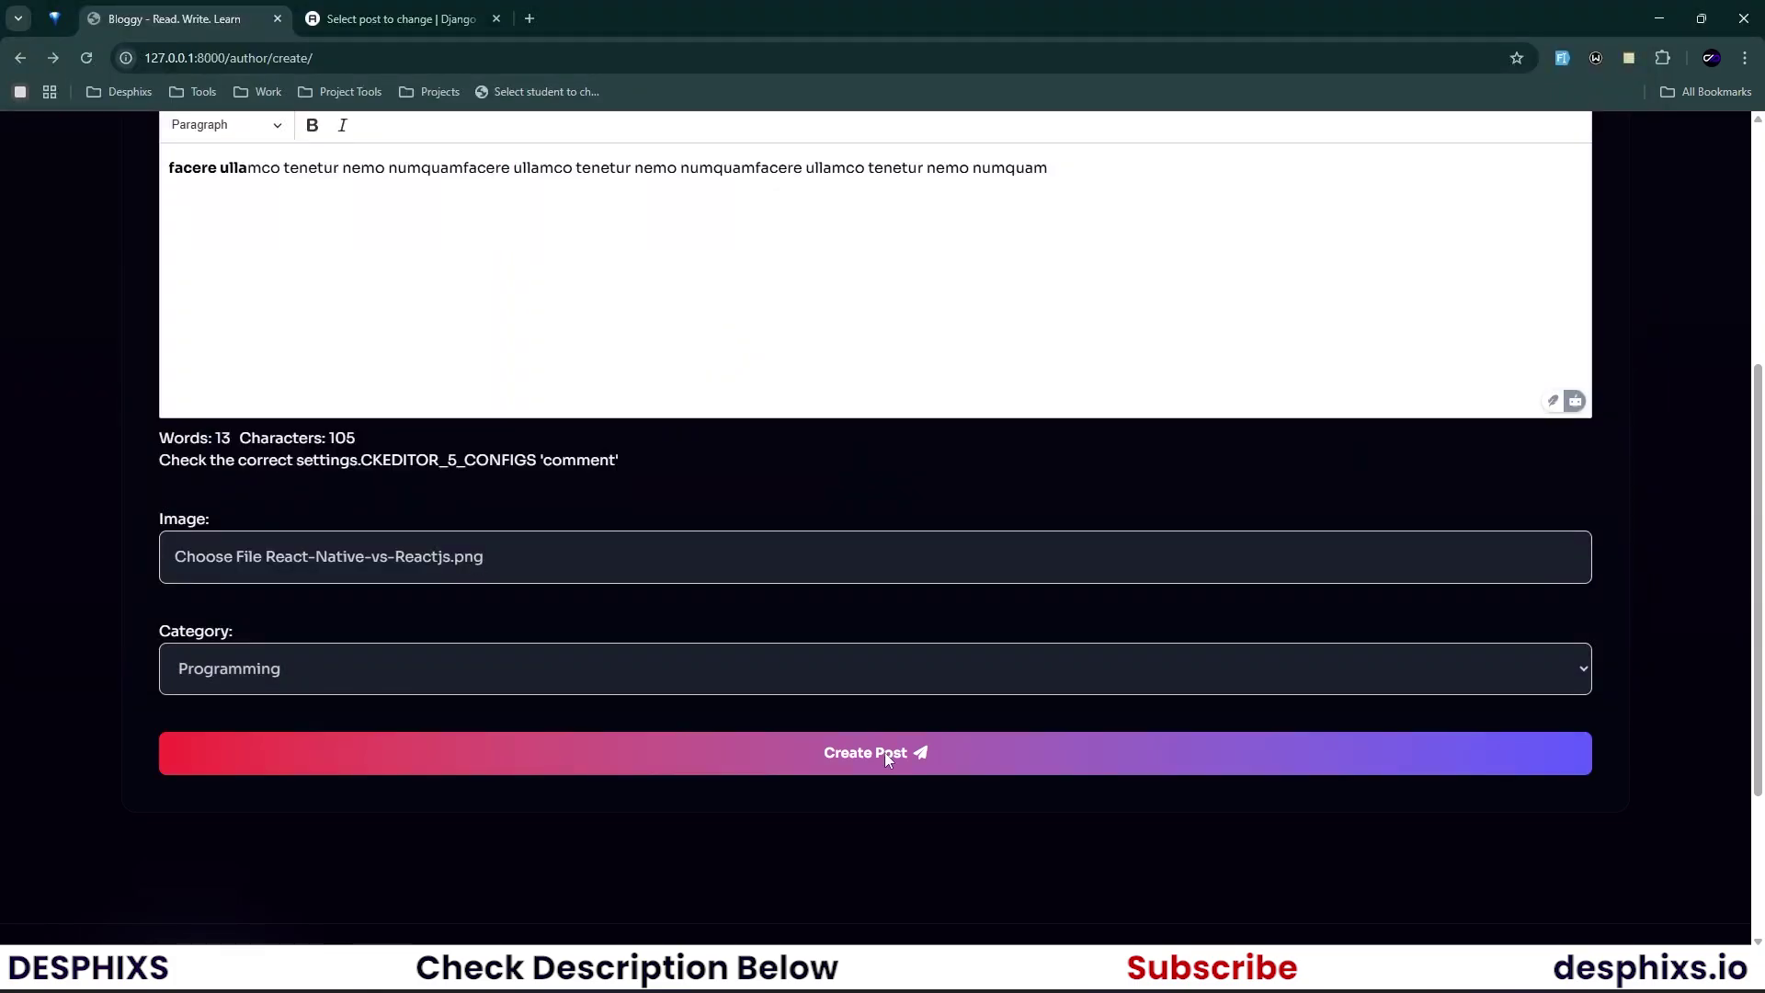
# Create the post 'Proident eu et aut rerum et occaecat', review its Edit Post page, return to dashboard.
pyautogui.click(885, 752)
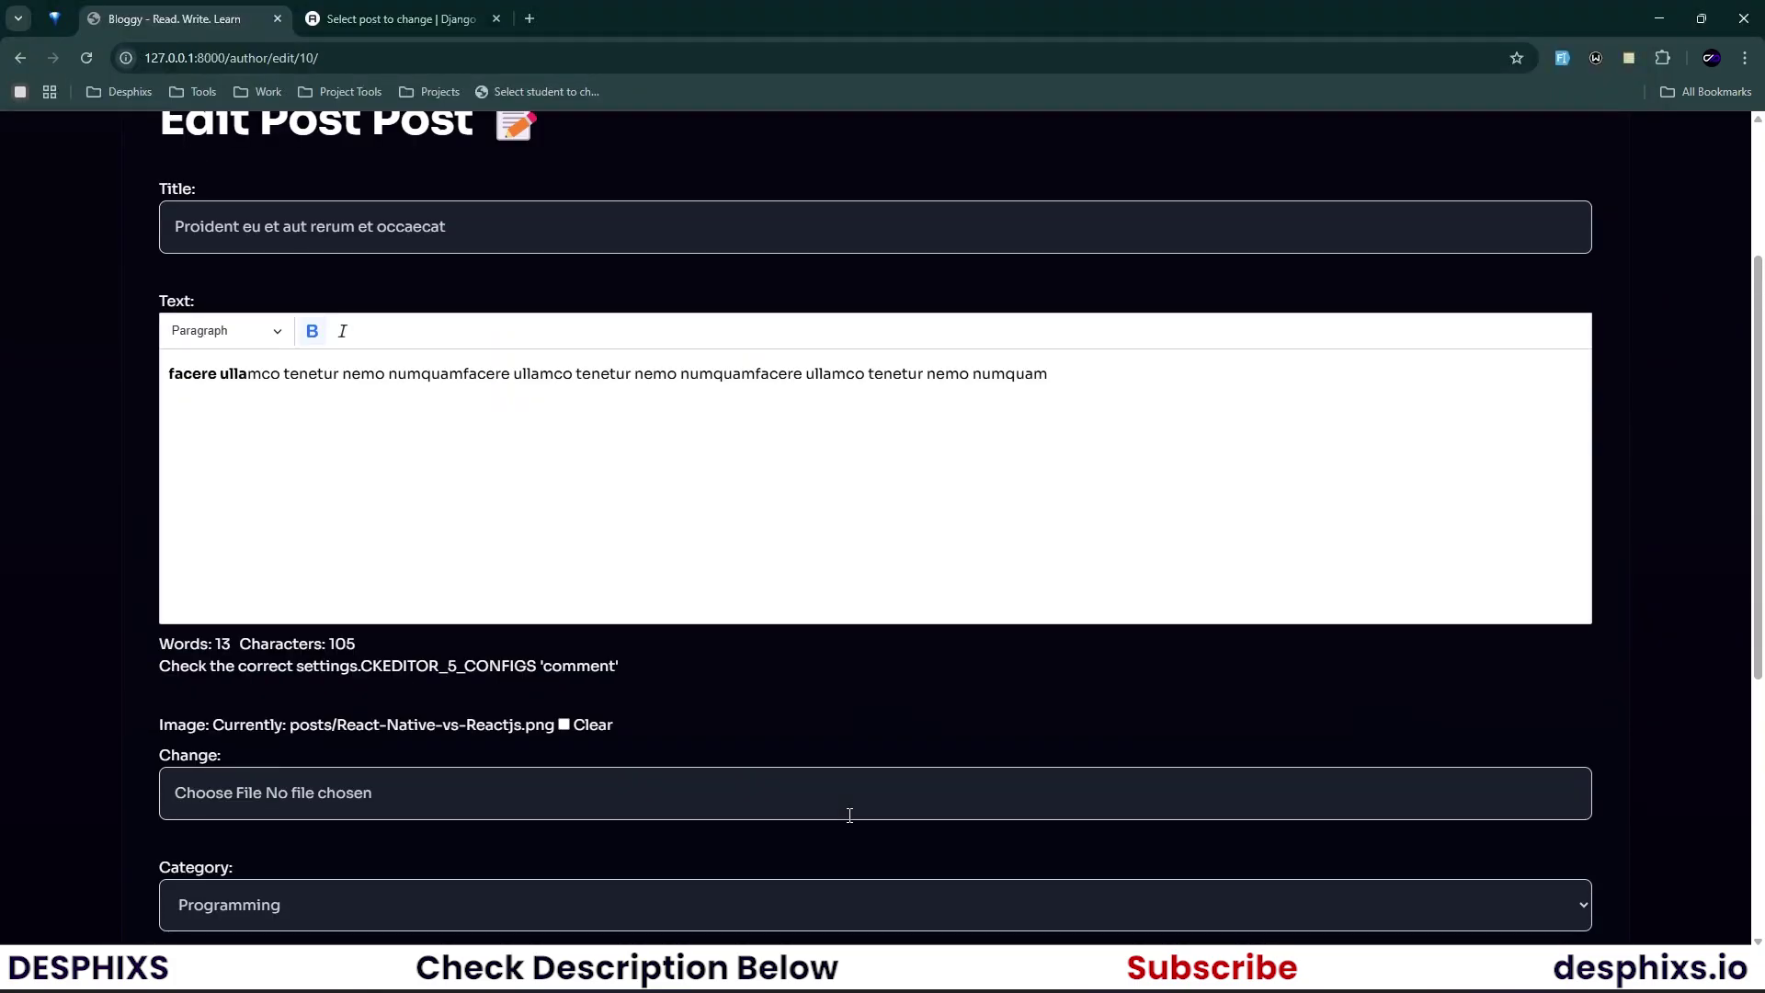
pyautogui.scroll(2, 847, 813)
pyautogui.scroll(-2, 845, 807)
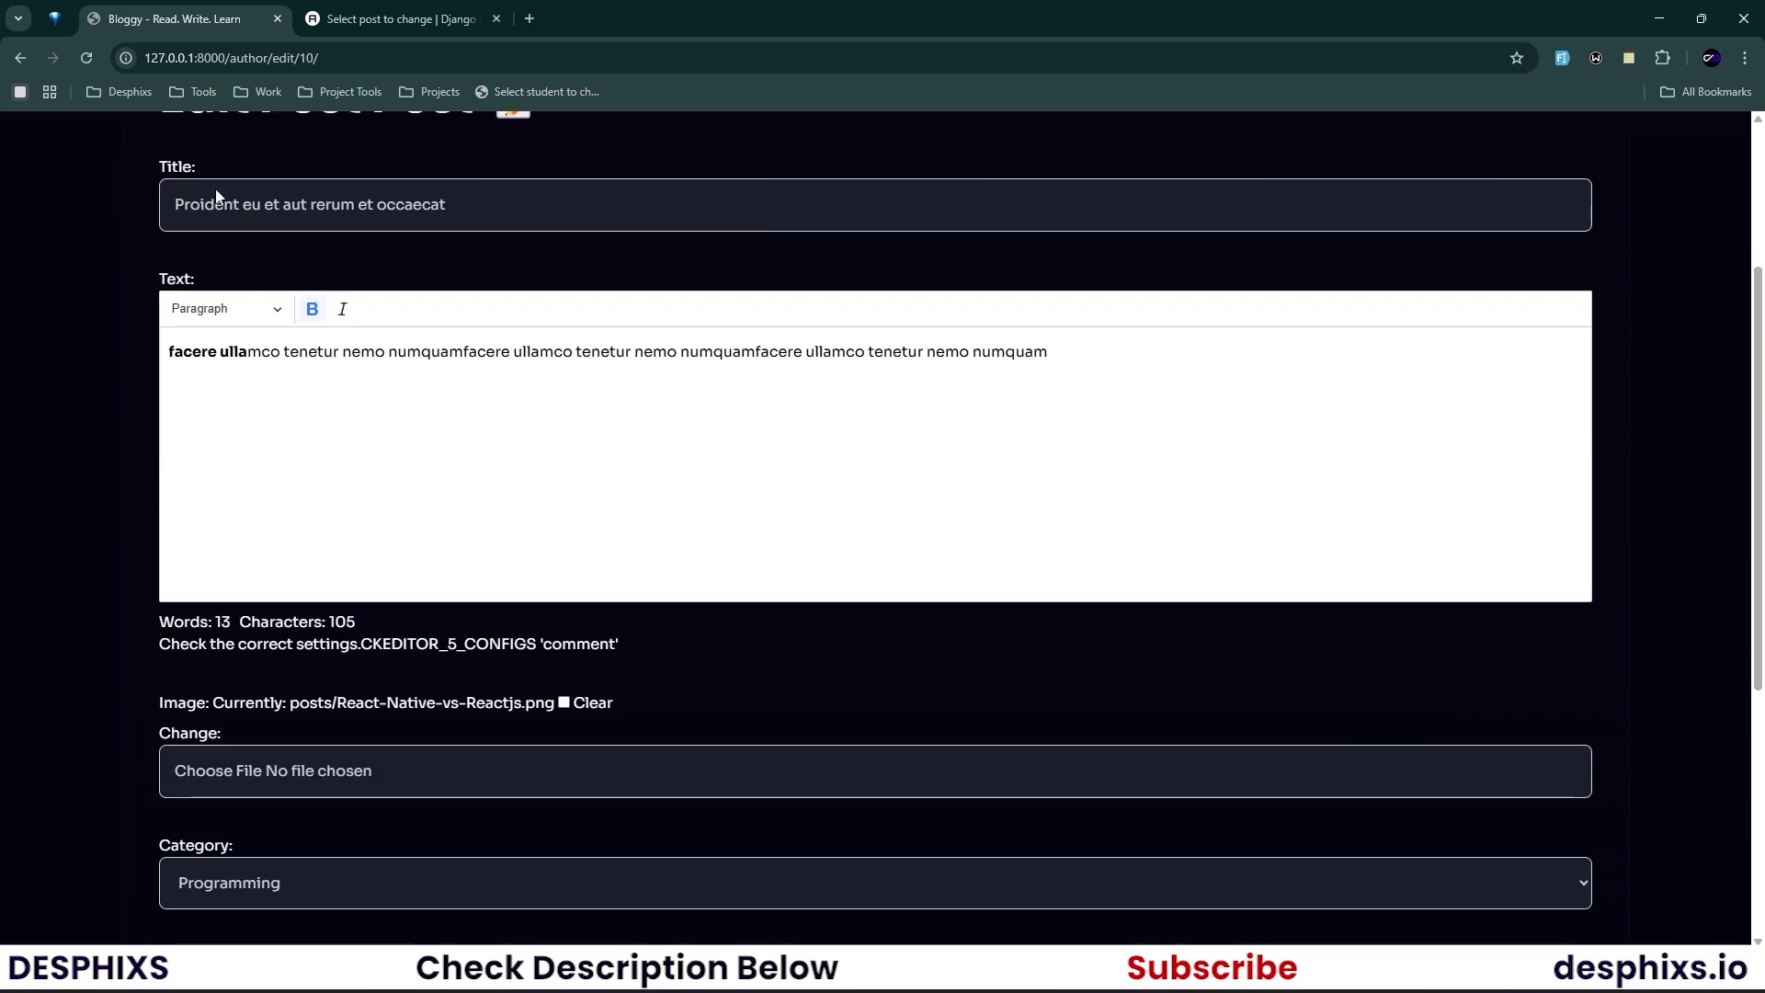
pyautogui.click(349, 59)
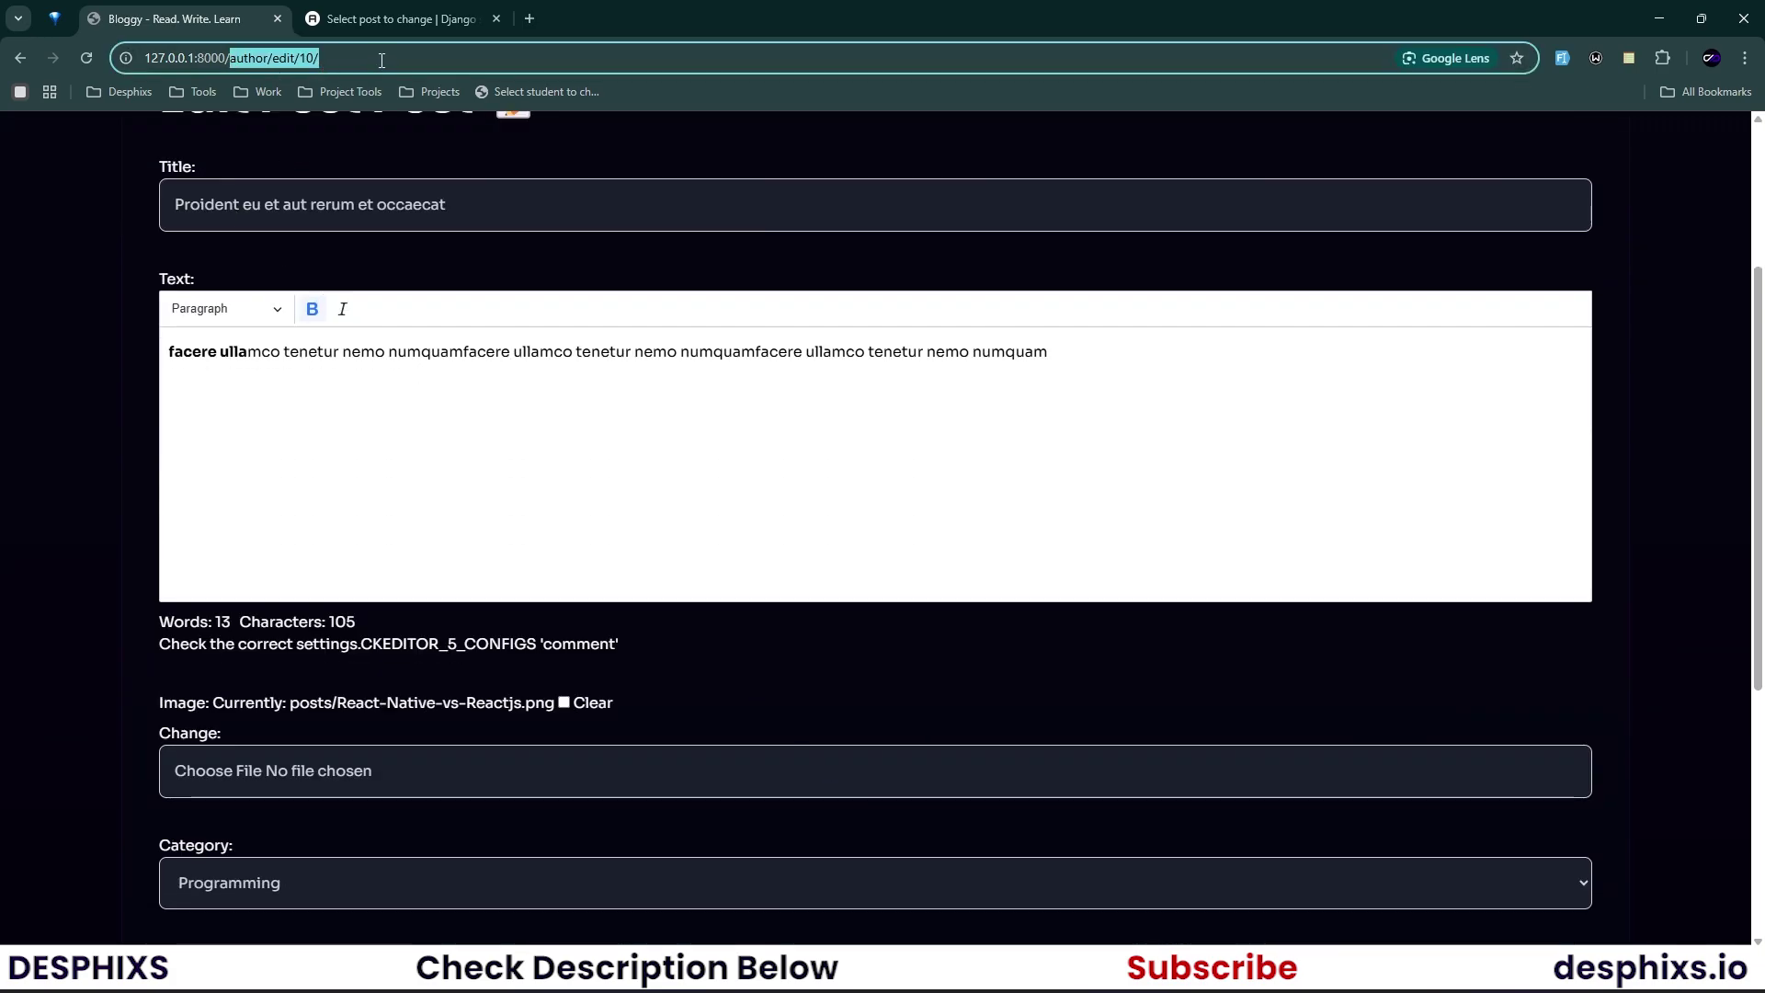
pyautogui.click(323, 66)
pyautogui.scroll(2, 248, 298)
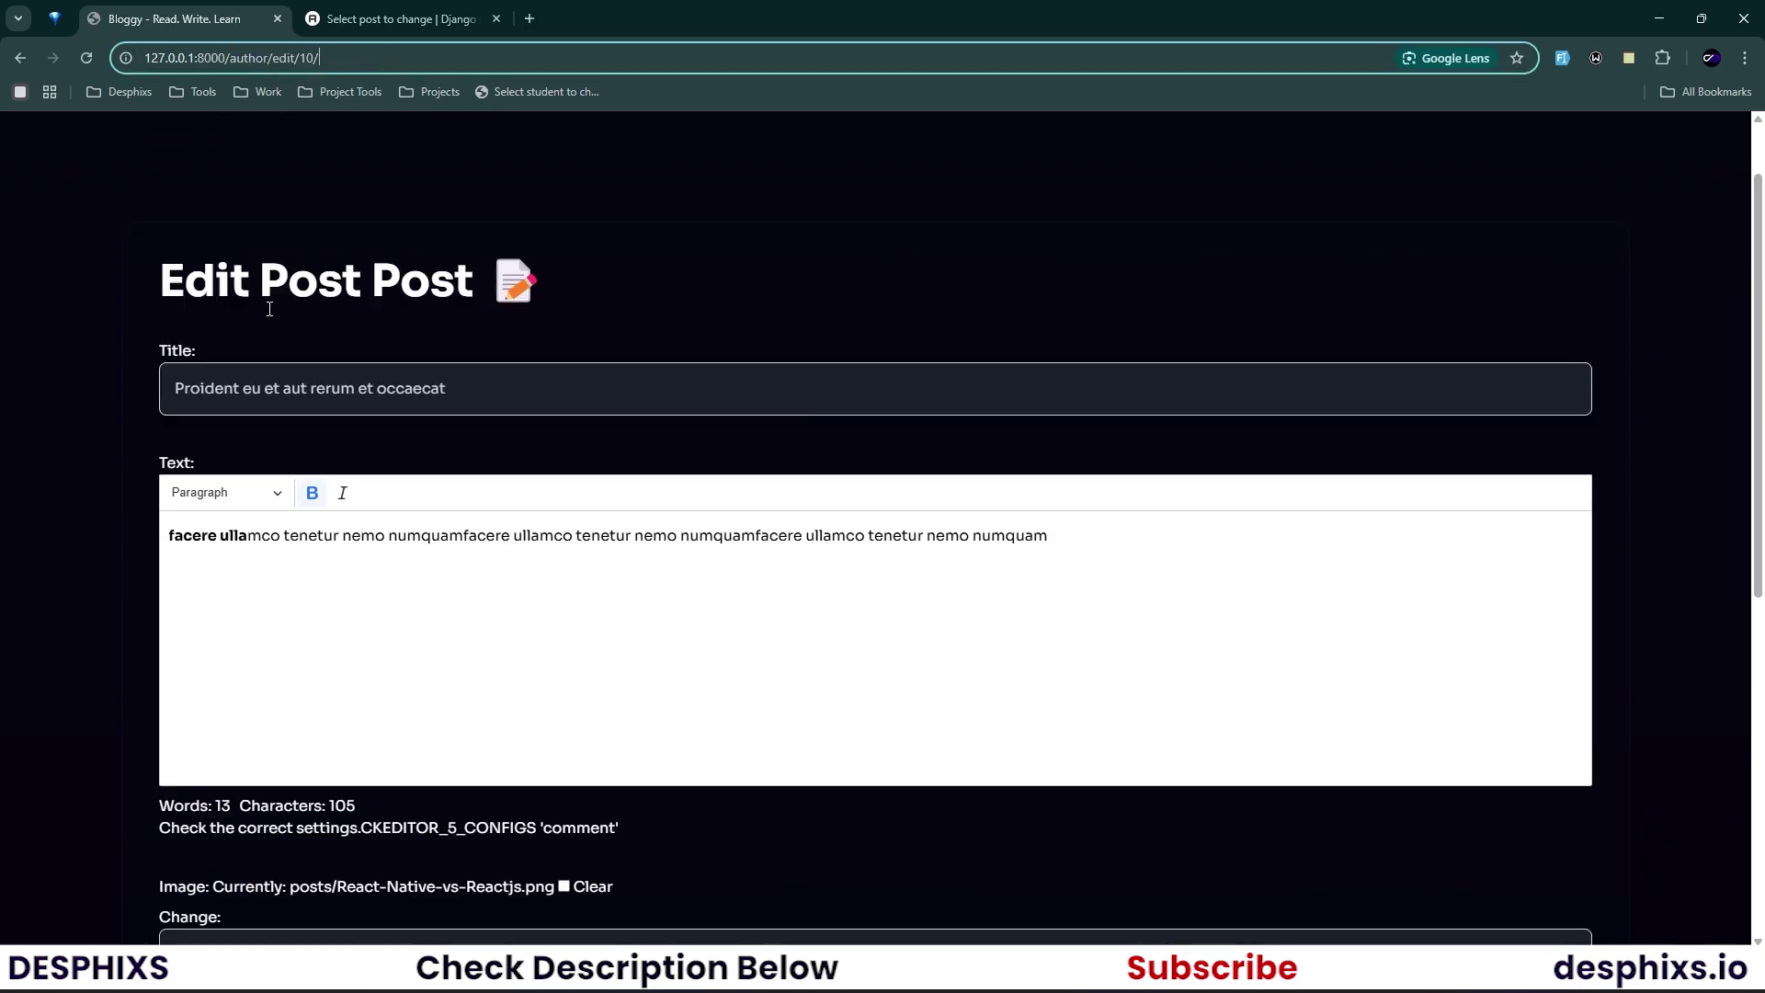
pyautogui.click(448, 401)
pyautogui.scroll(-2, 308, 392)
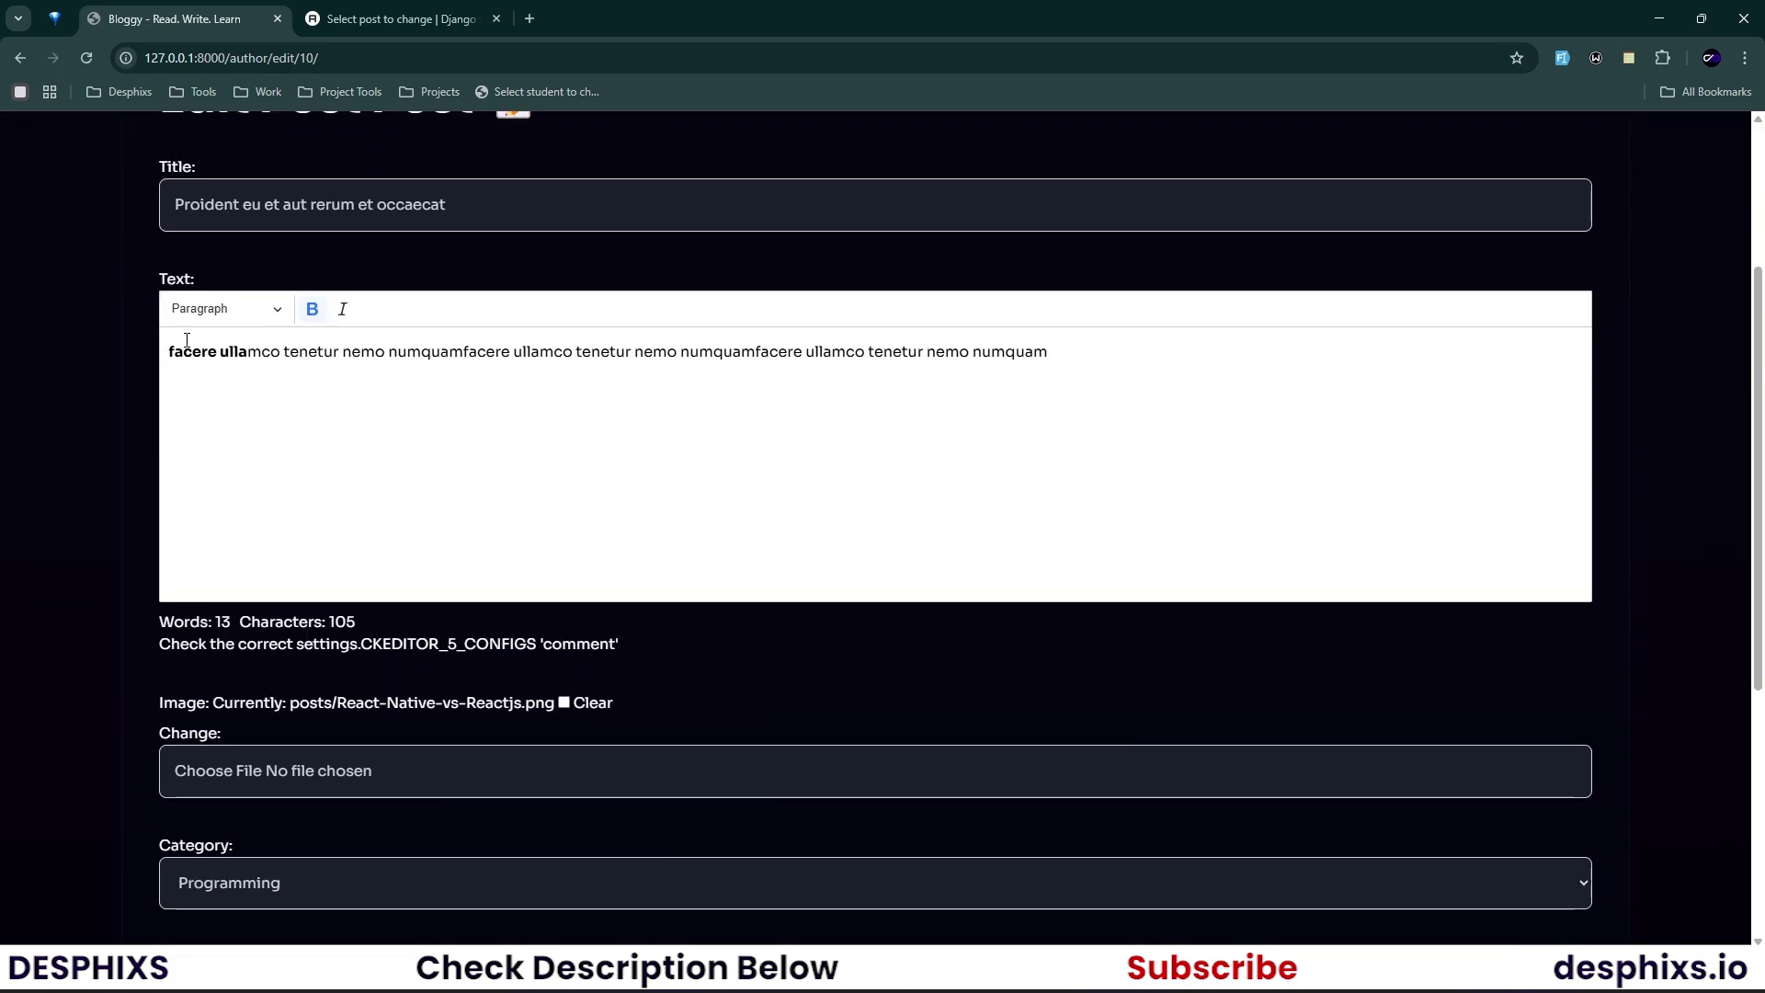
pyautogui.moveTo(496, 342); pyautogui.dragTo(309, 353)
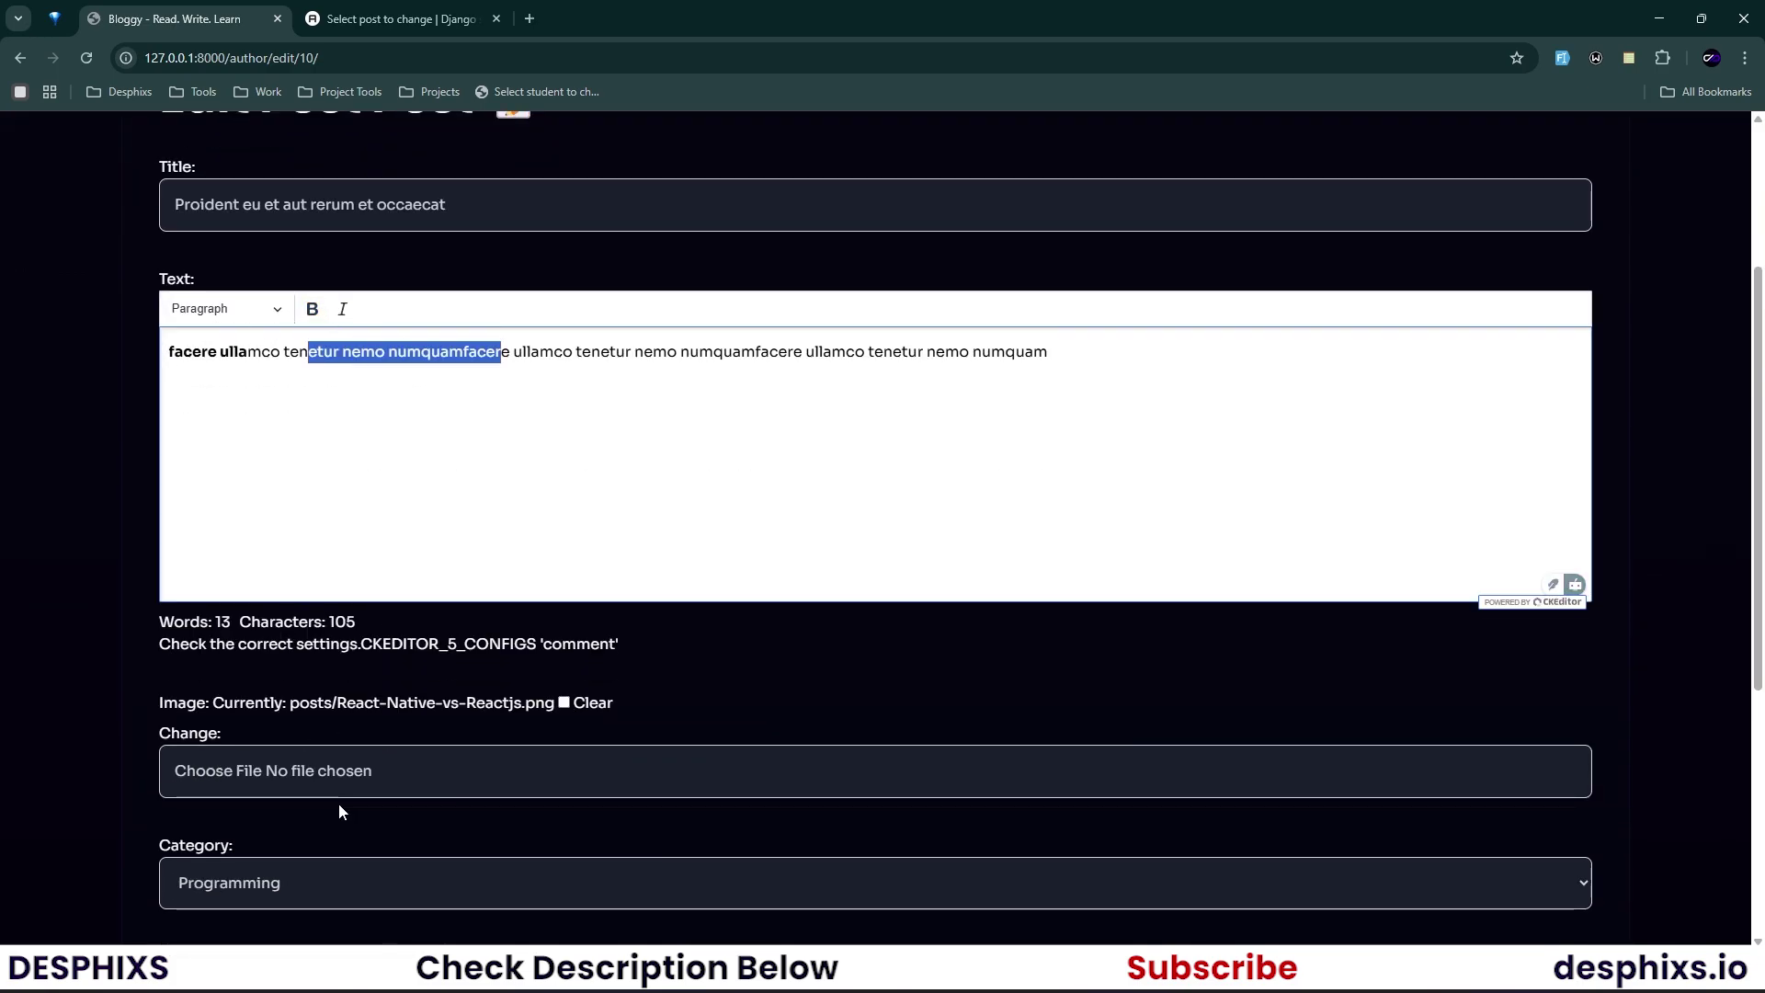
pyautogui.scroll(-3, 338, 803)
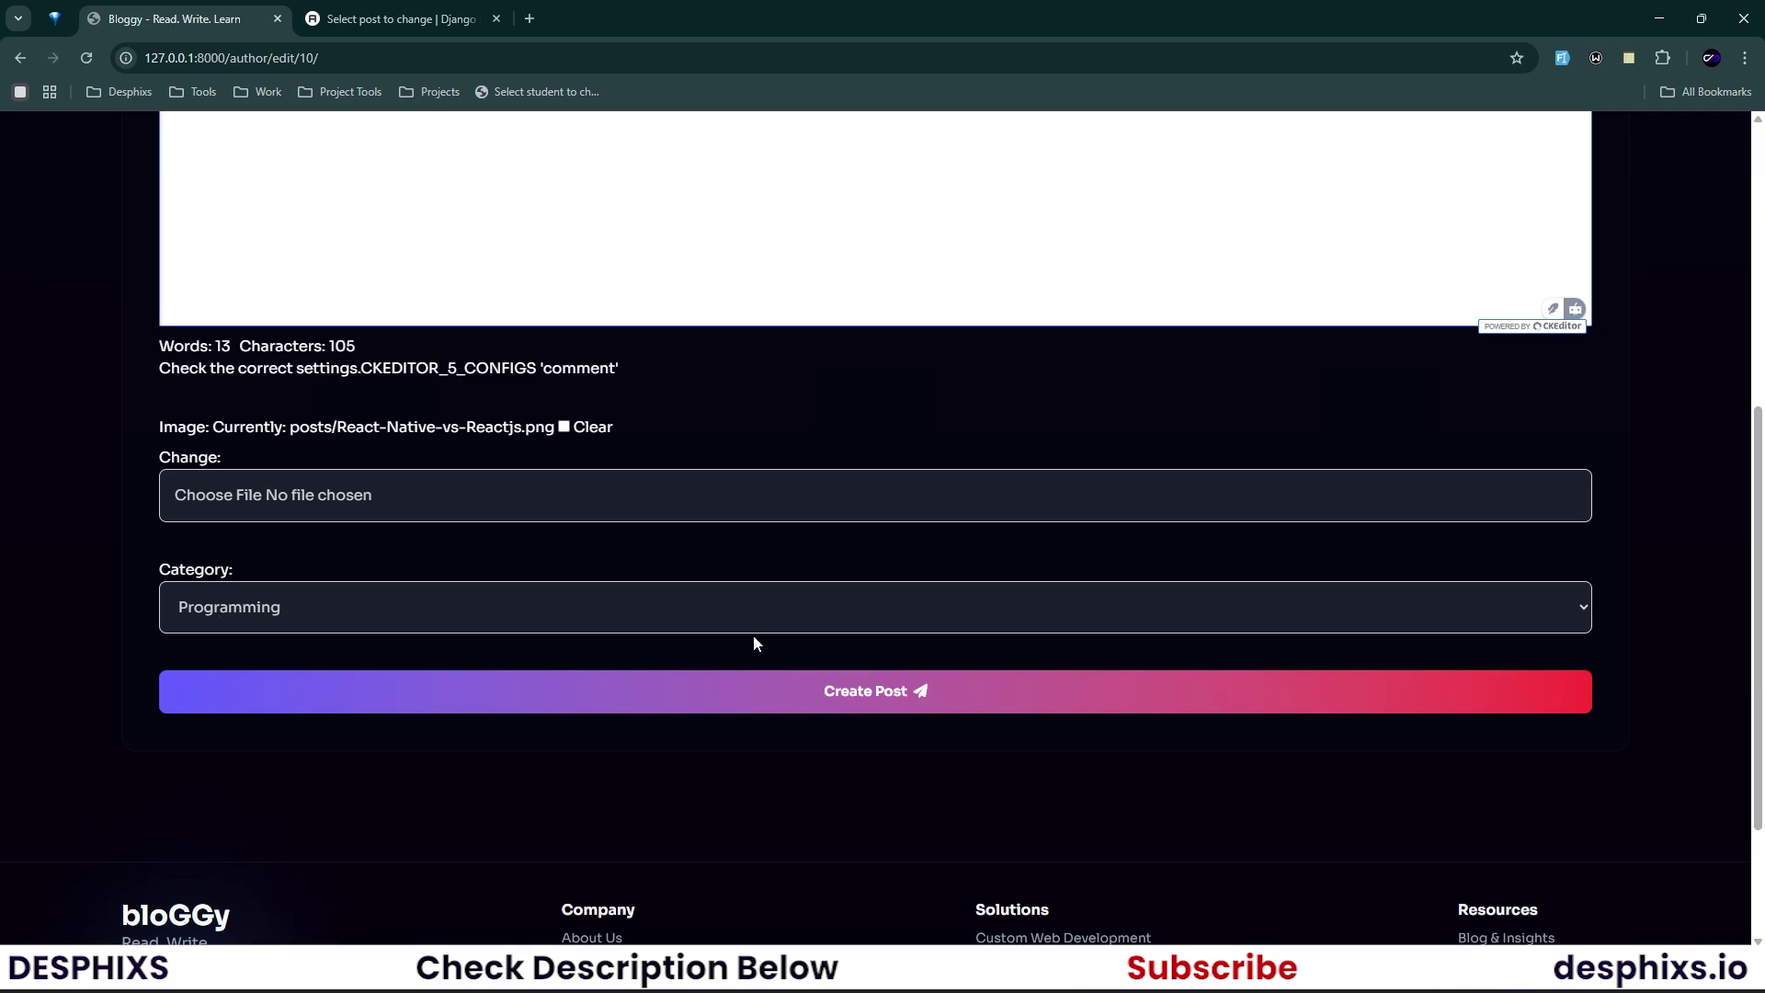
pyautogui.scroll(6, 617, 611)
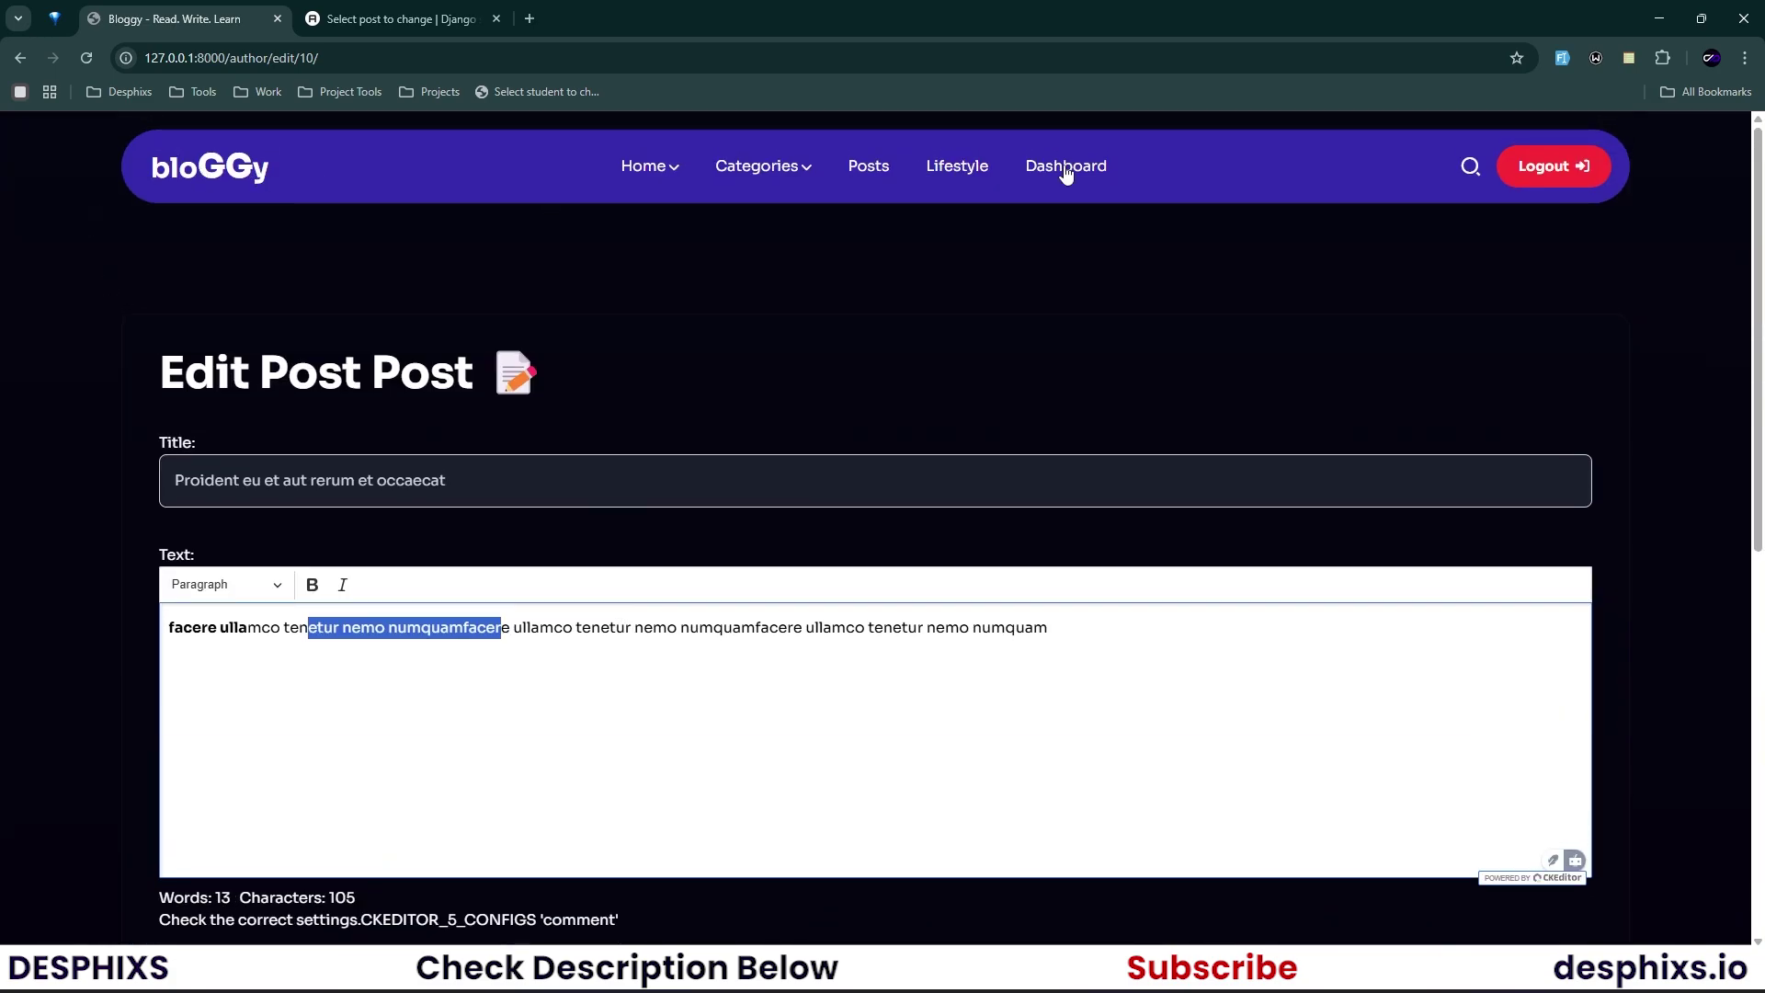
pyautogui.click(1066, 167)
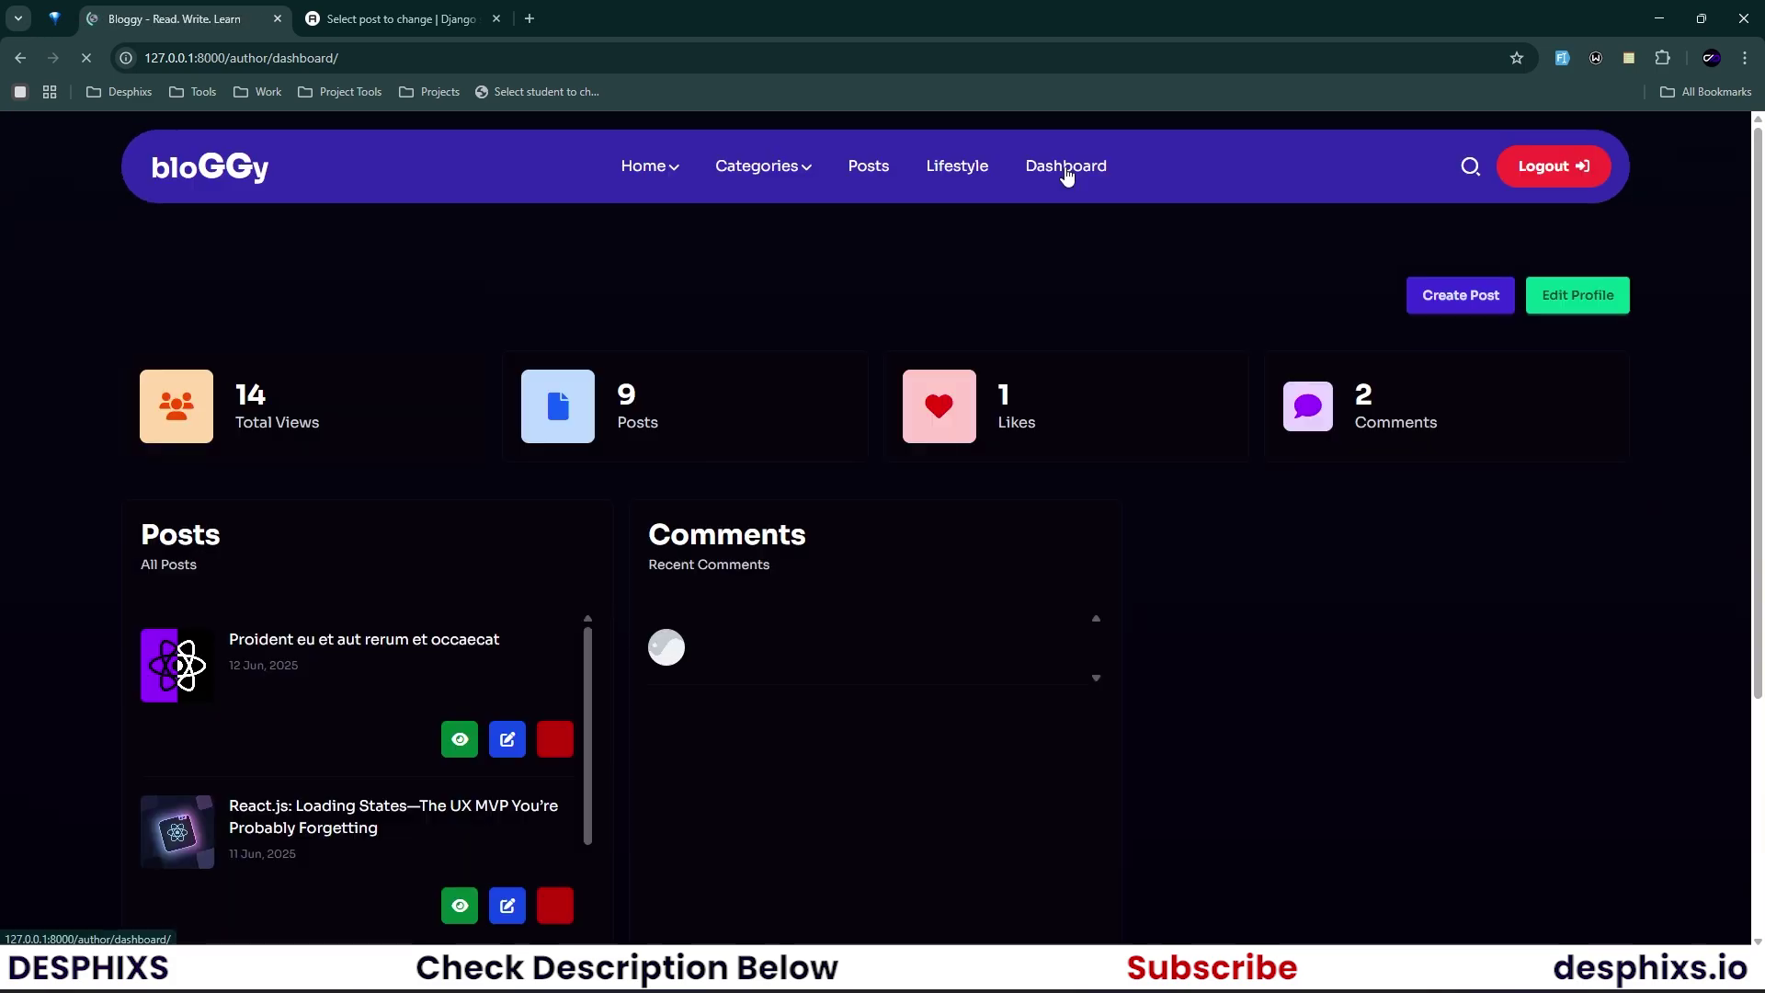
# Open Edit Profile and review the name, e-mail and bio, deleting then restoring the bio.
pyautogui.click(1571, 313)
pyautogui.moveTo(356, 537); pyautogui.dragTo(188, 537)
pyautogui.moveTo(370, 621); pyautogui.dragTo(146, 617)
pyautogui.moveTo(307, 714); pyautogui.dragTo(143, 699)
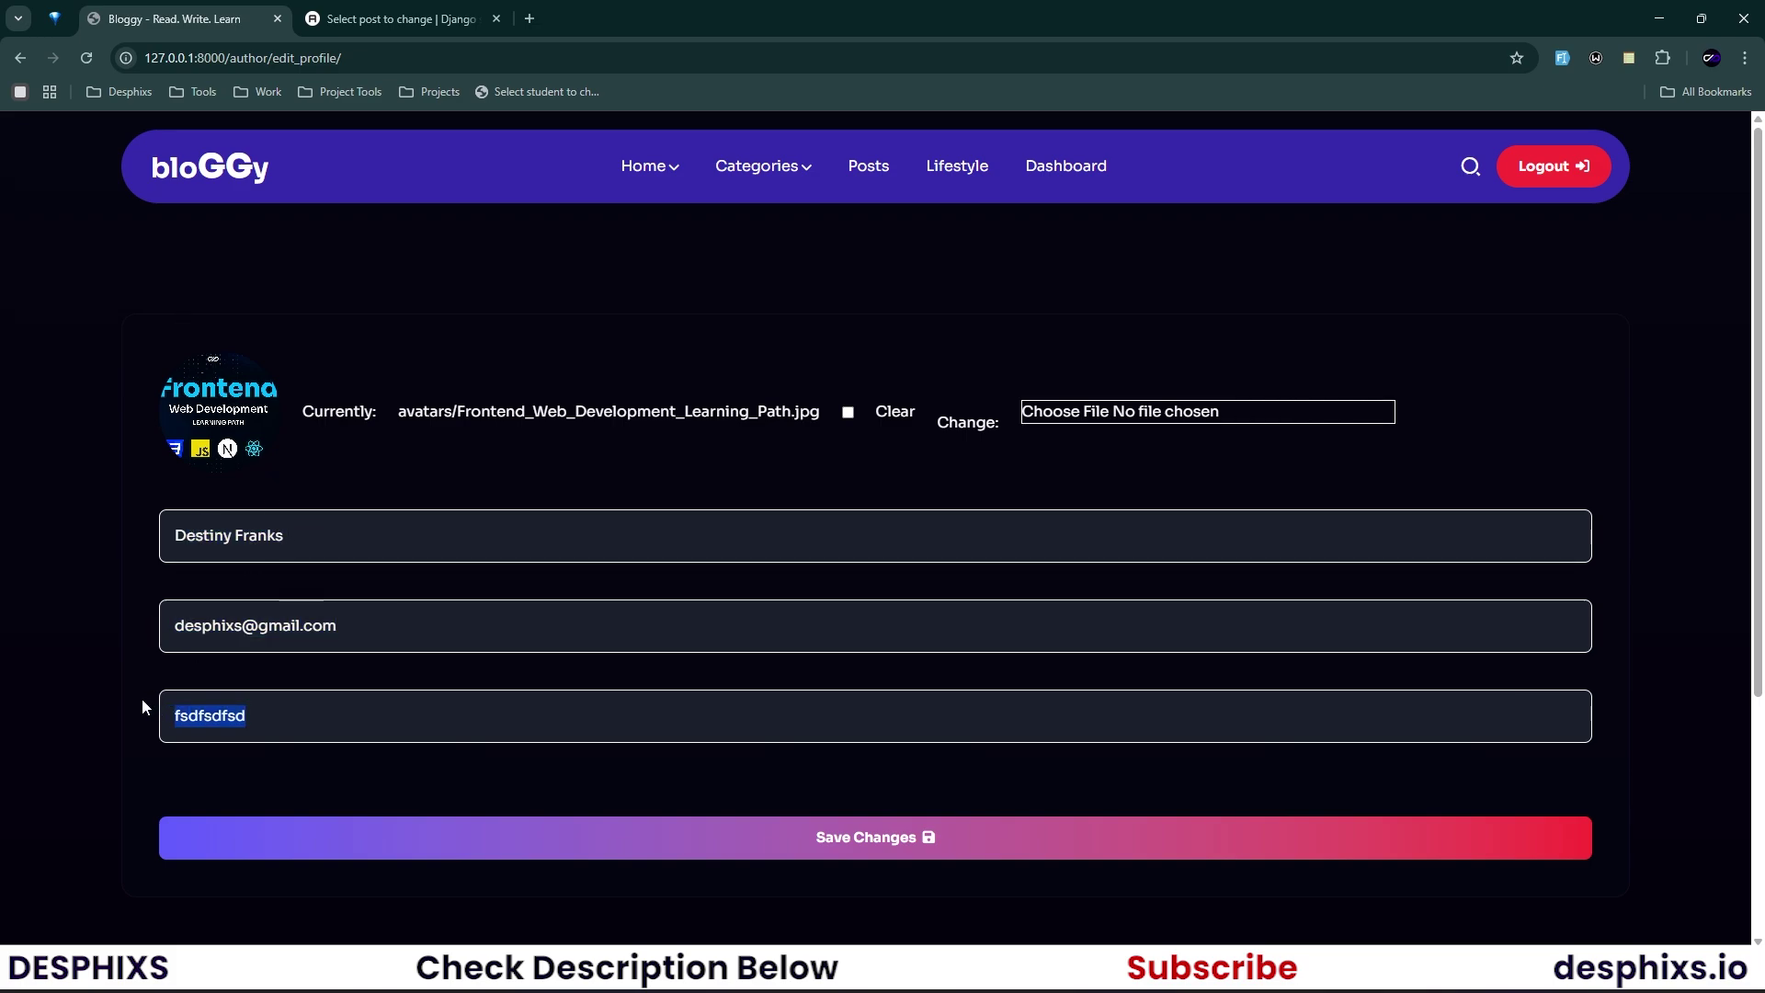
pyautogui.press('BackSpace')
pyautogui.hotkey('ctrl', 'z')
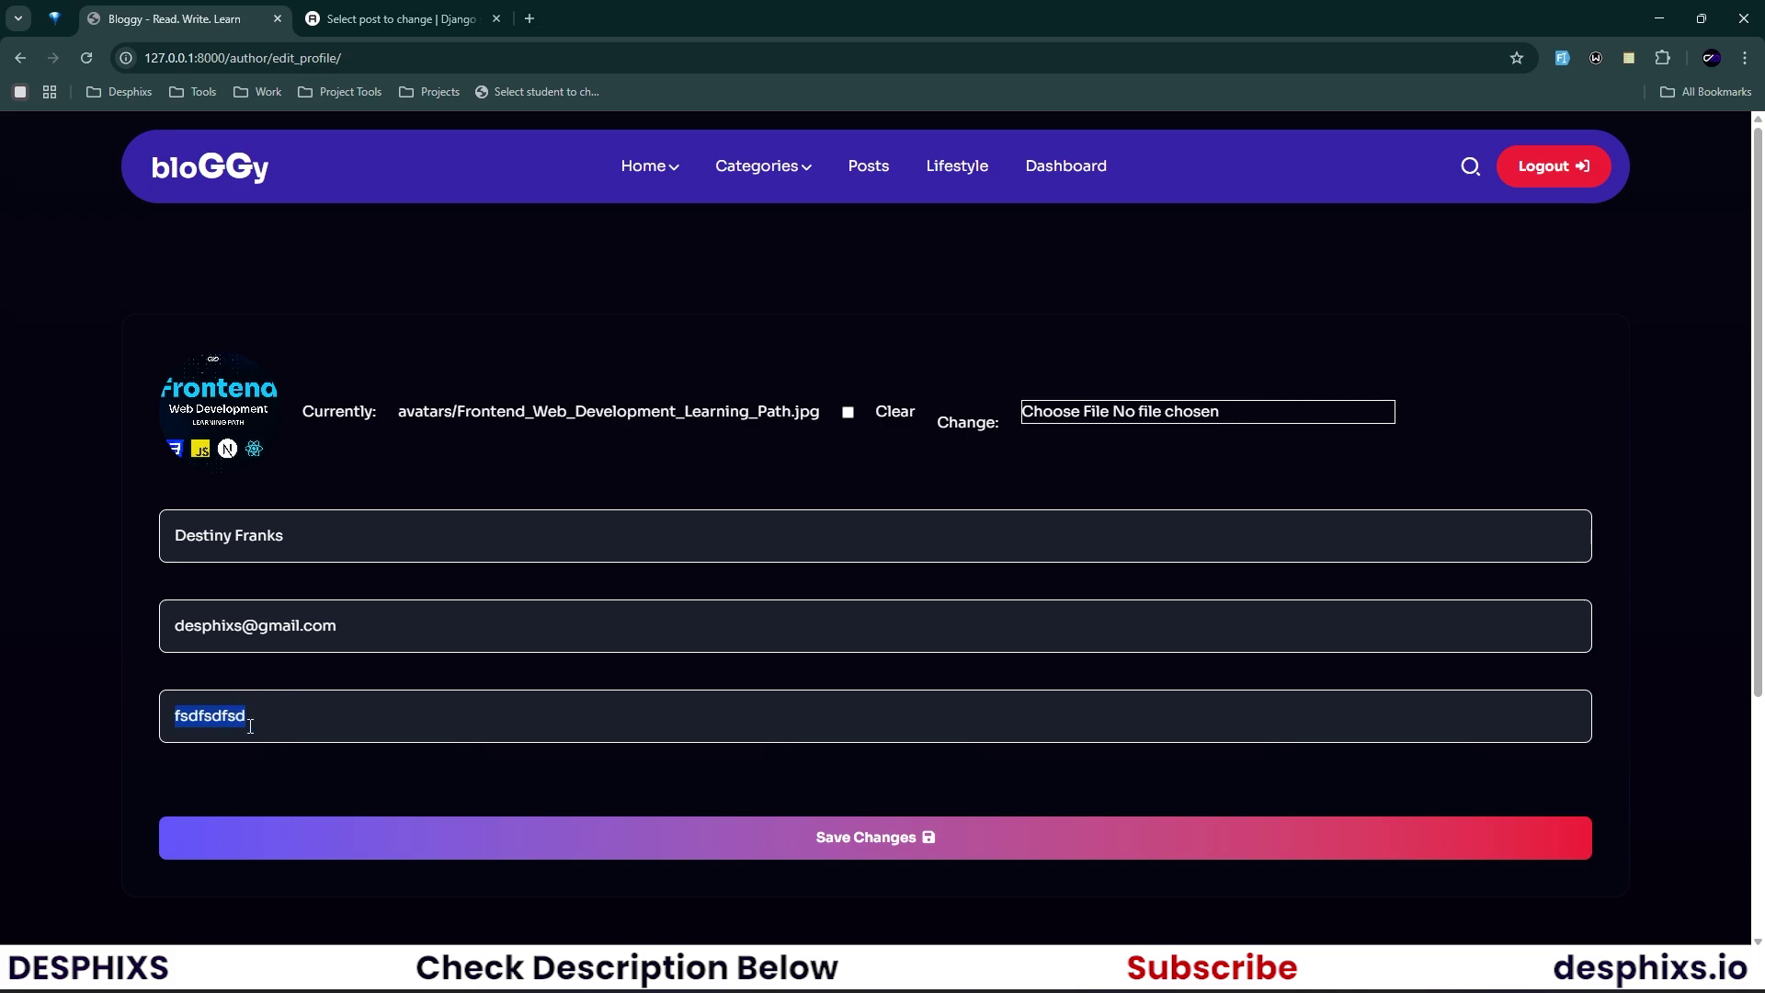